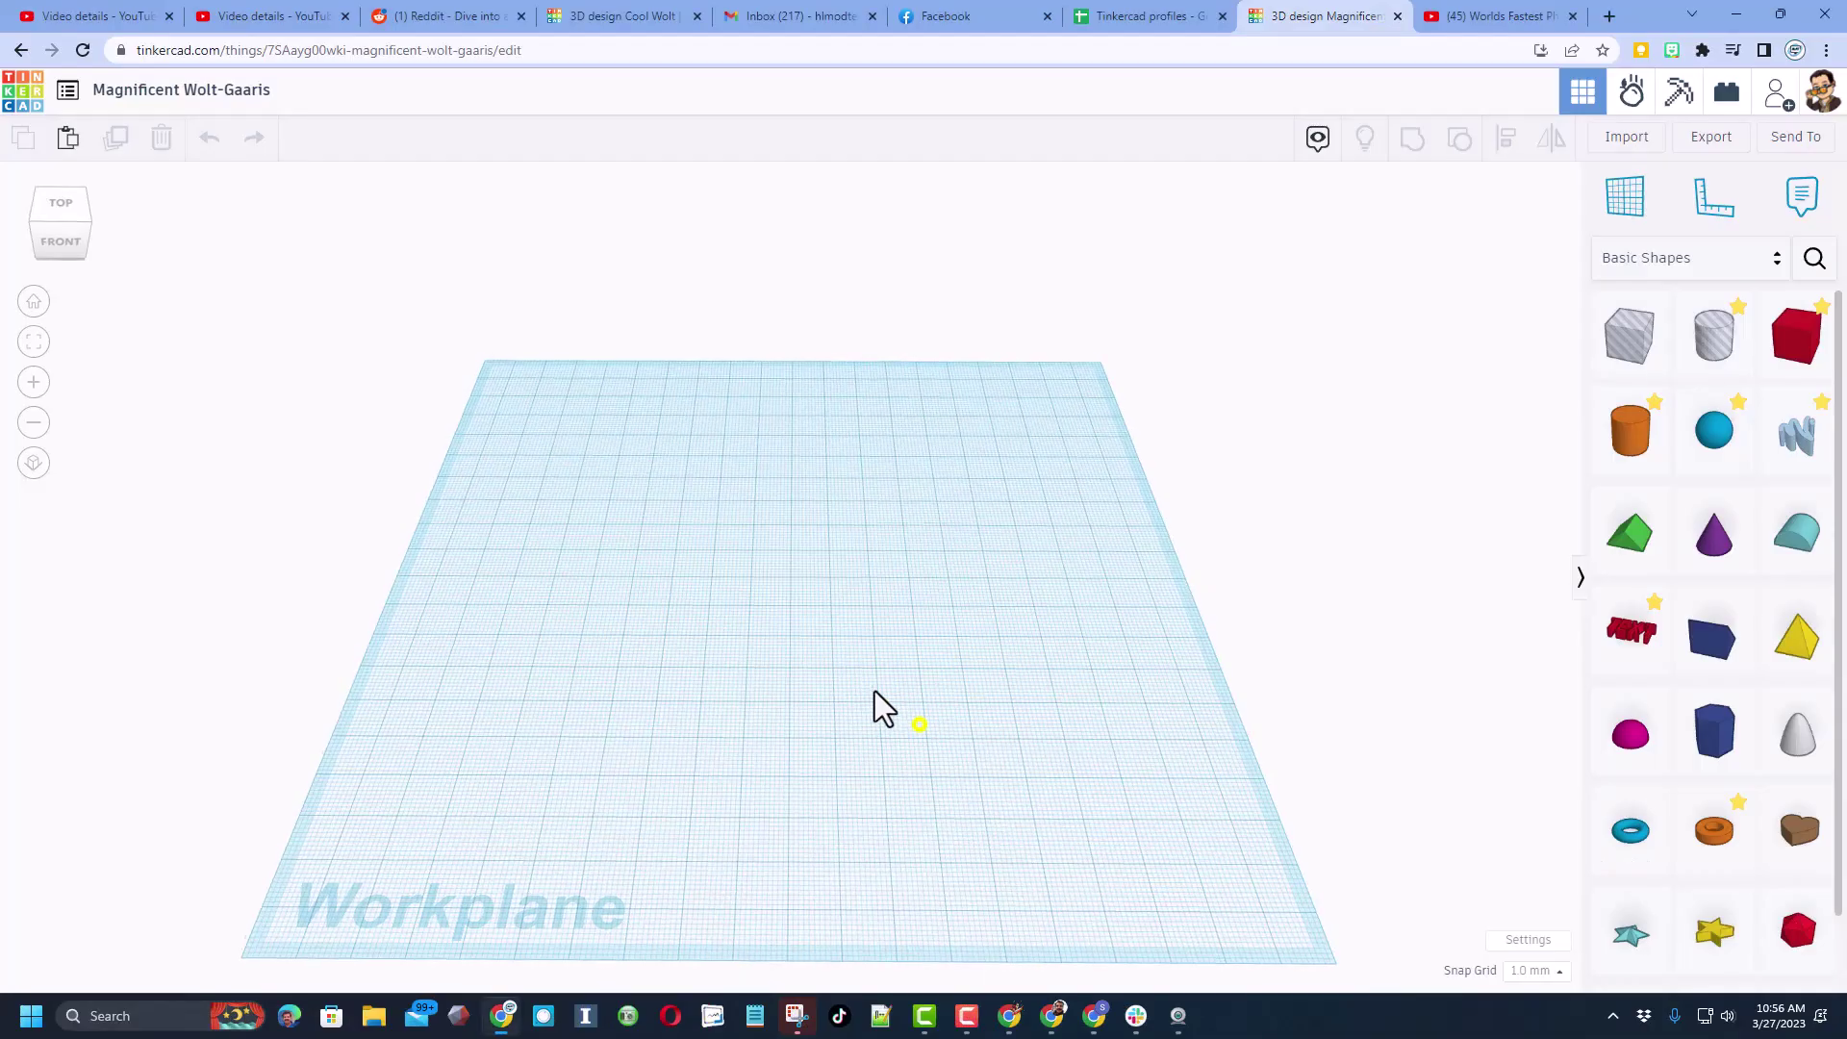
# Step: Orbit the view of the blank workplane in the new 'Magnificent Wolt-Gaaris' design
pyautogui.moveTo(874, 690); pyautogui.dragTo(381, 262, button='right')
# Step: Rename the design to 'double domino' and place a 20 mm red box on the workplane
pyautogui.click(263, 98)
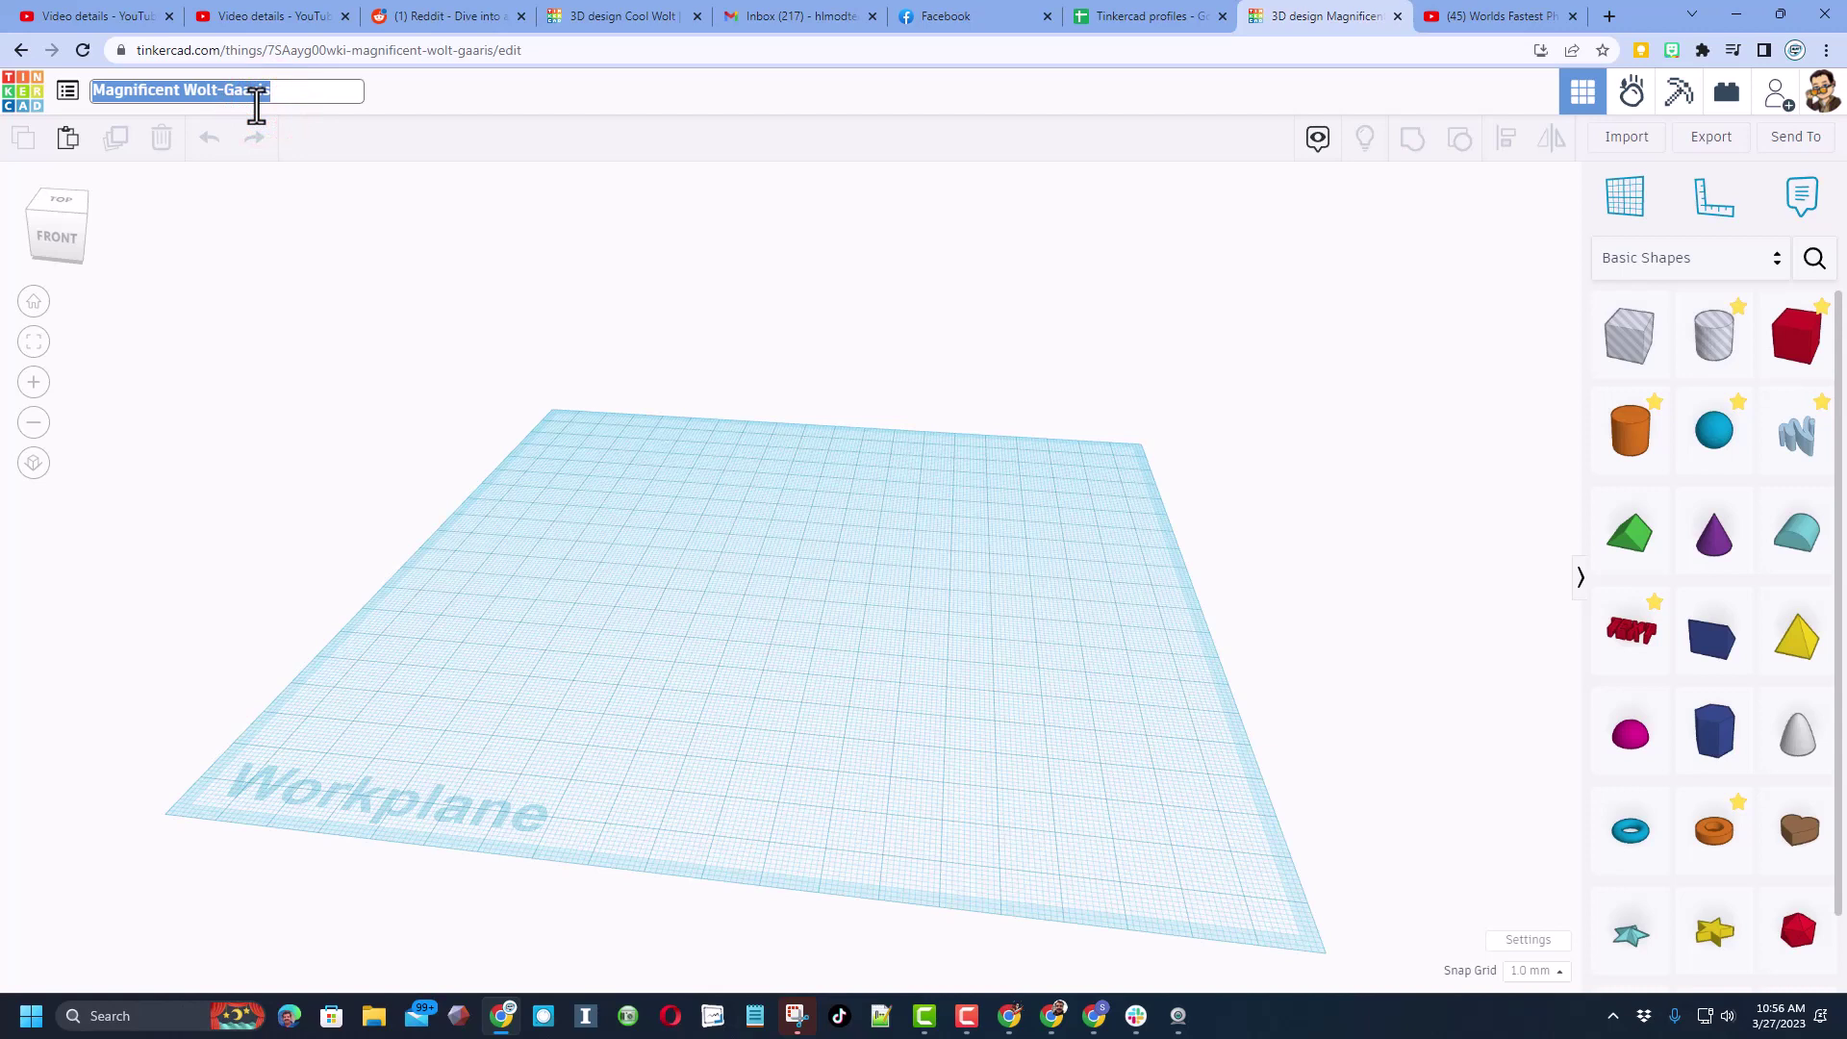
pyautogui.write('double domino')
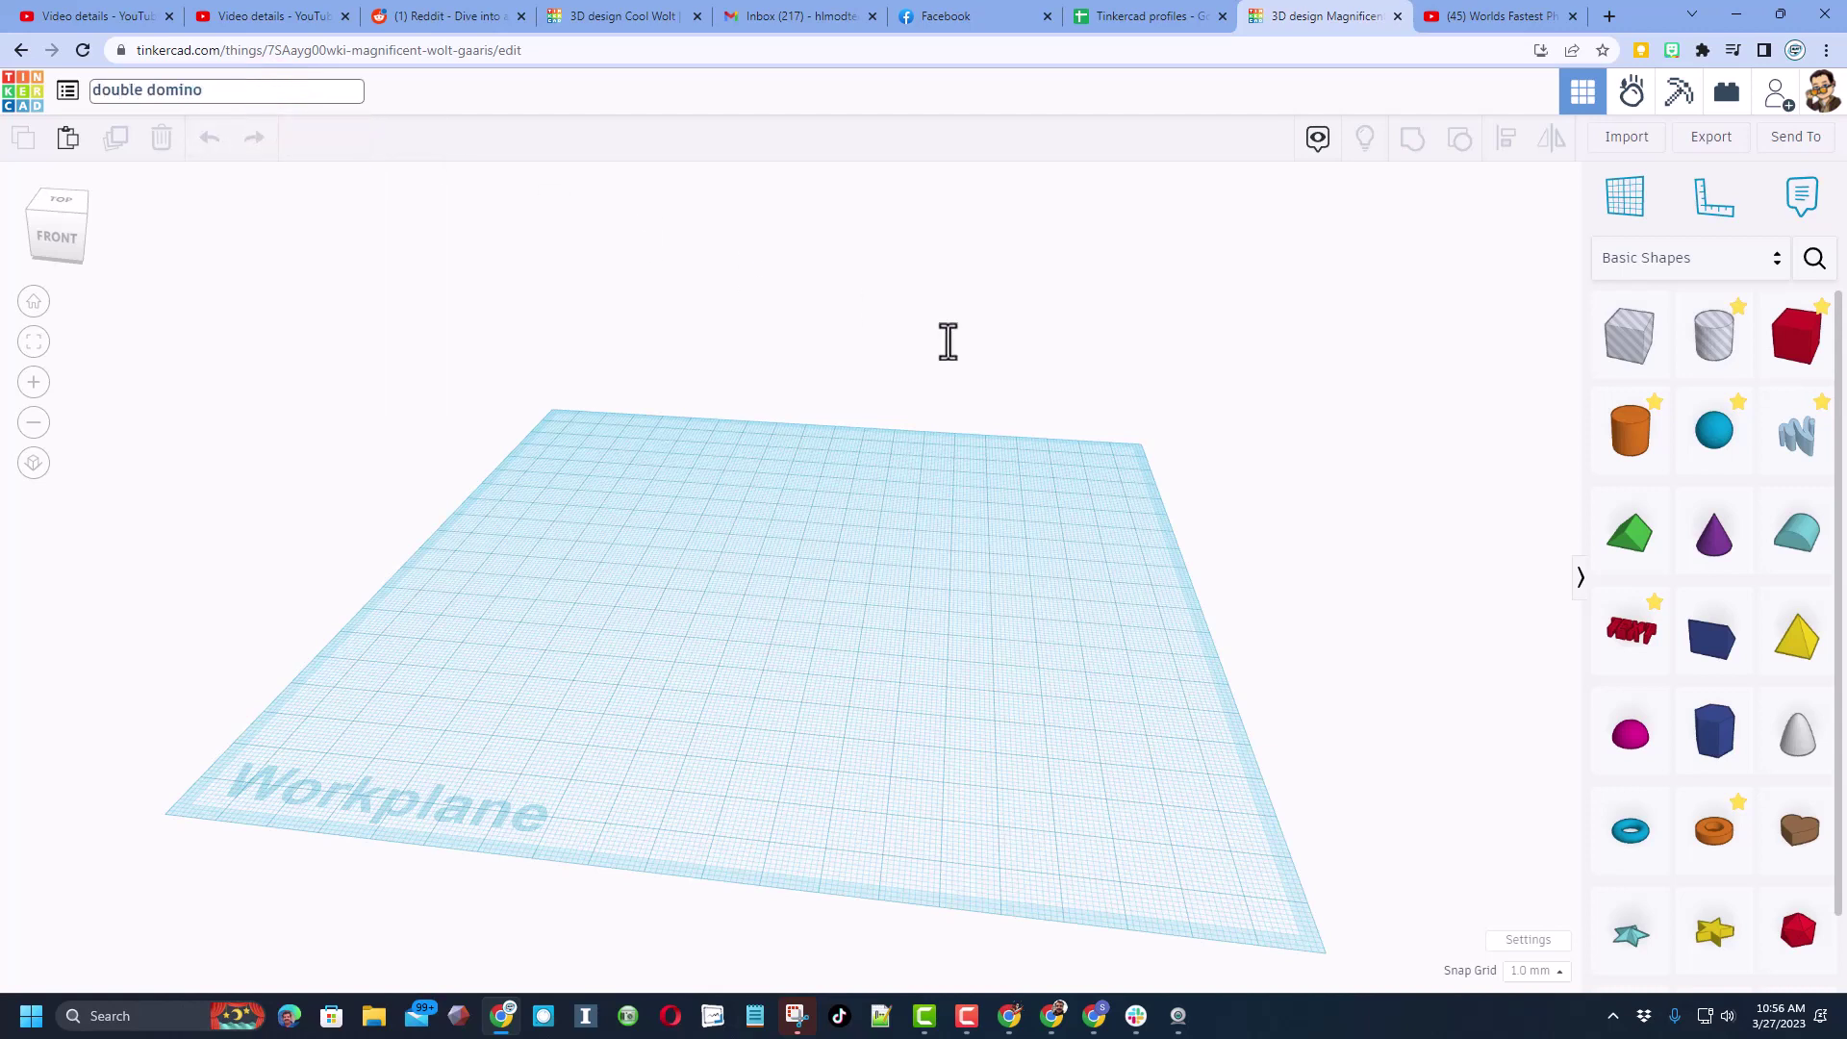
pyautogui.moveTo(948, 342); pyautogui.dragTo(1266, 507, button='right')
pyautogui.moveTo(1796, 336); pyautogui.dragTo(821, 592)
# Step: Resize the box to 16 mm long, 6 mm wide and 28 mm tall
pyautogui.moveTo(866, 594)
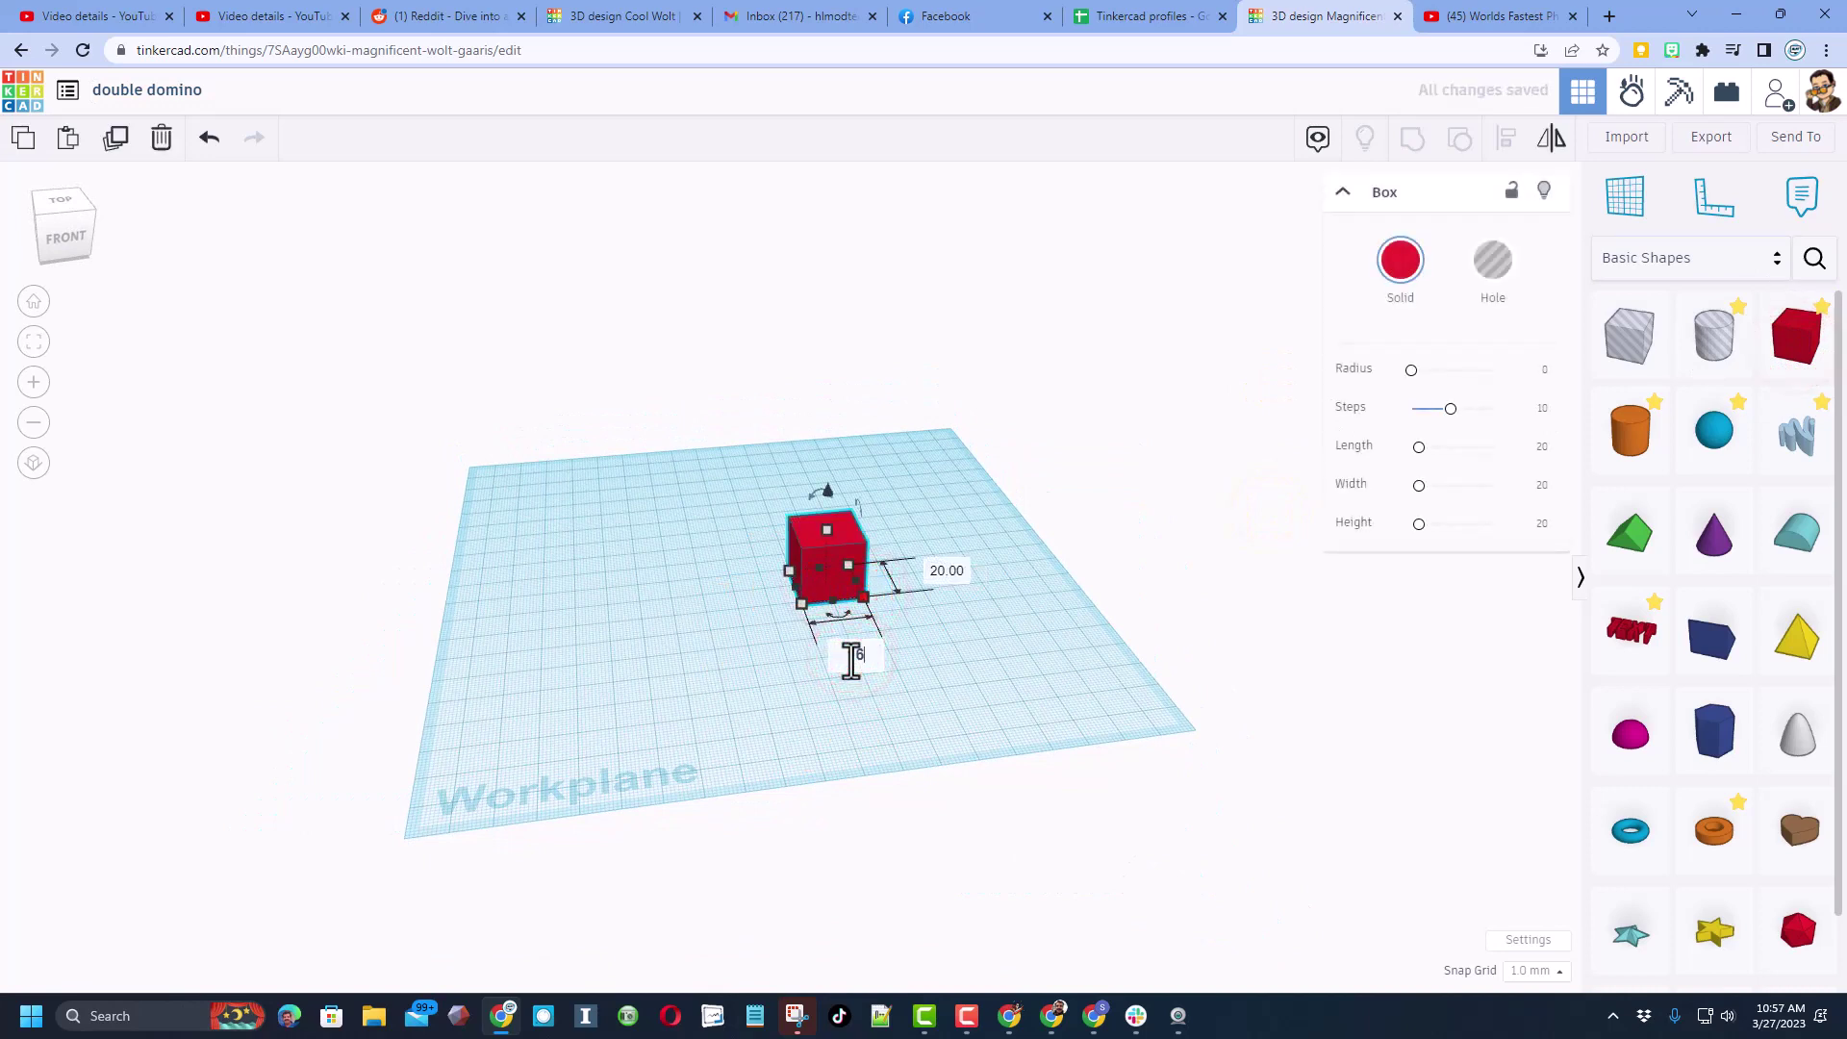
pyautogui.press('Return')
pyautogui.click(931, 572)
pyautogui.write('6')
pyautogui.press('Return')
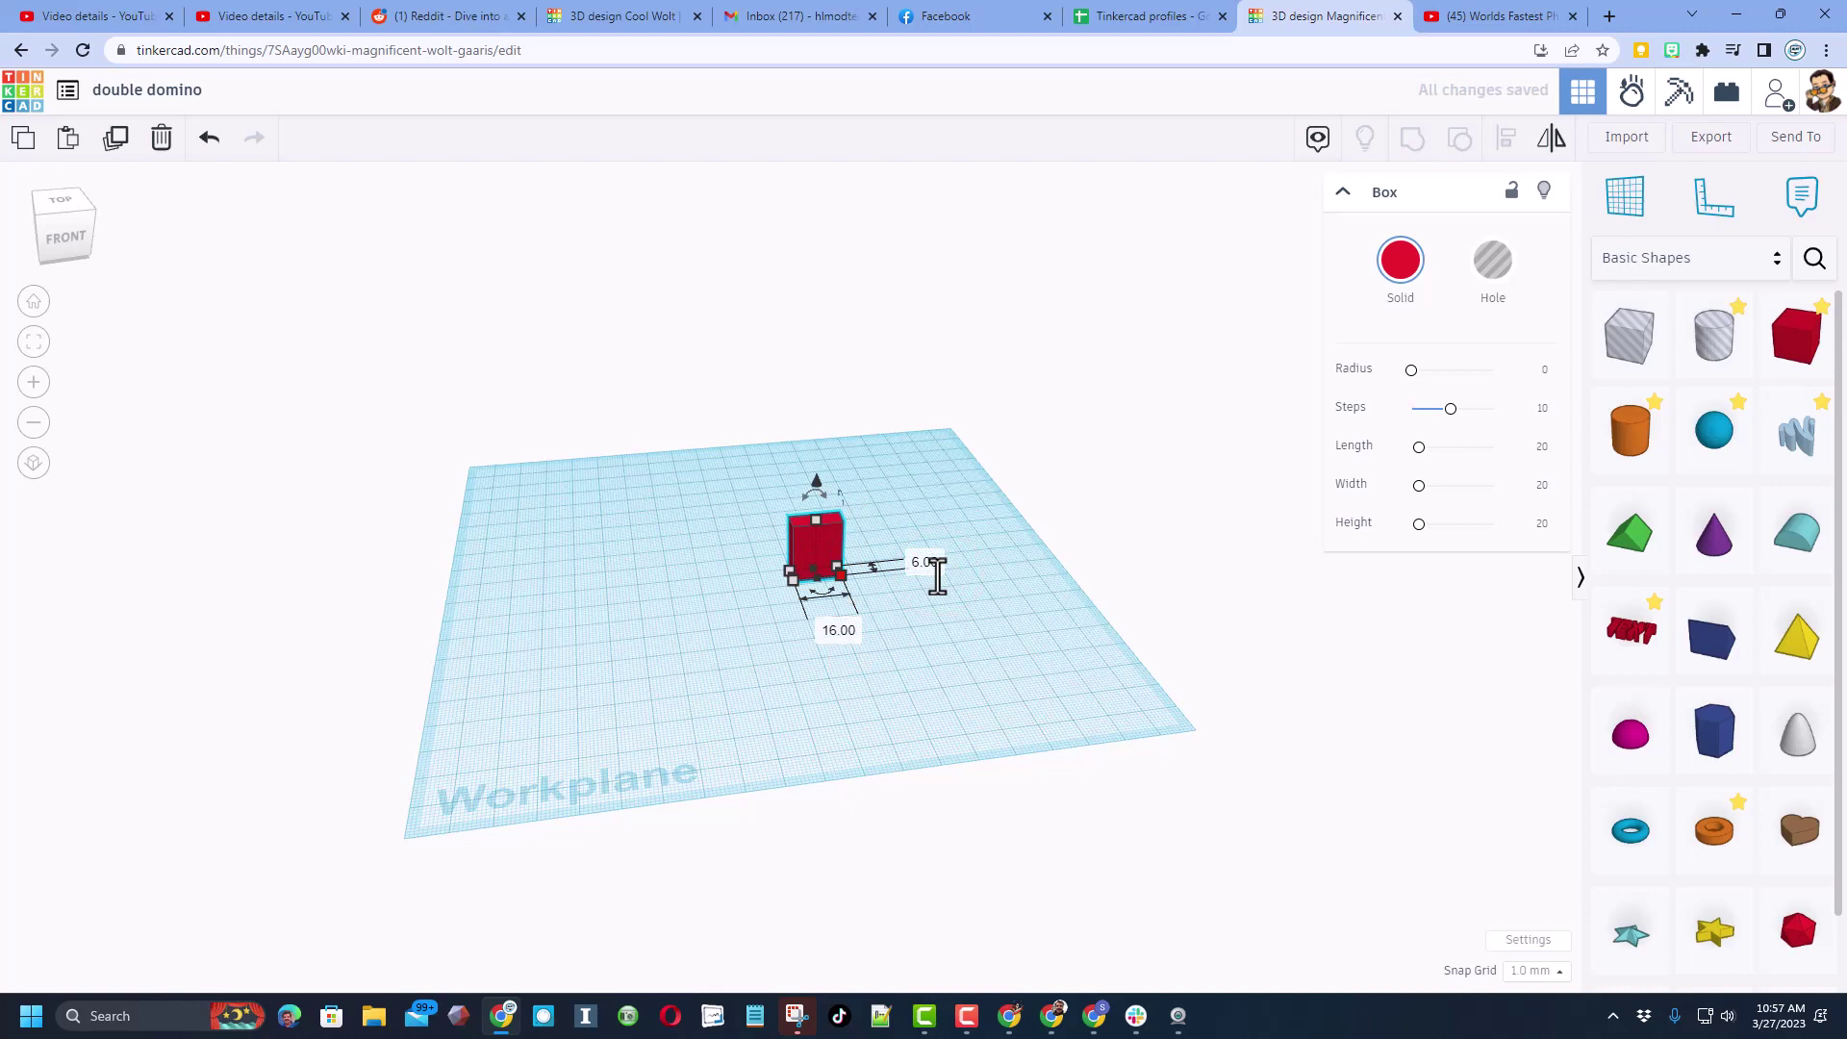
pyautogui.click(810, 522)
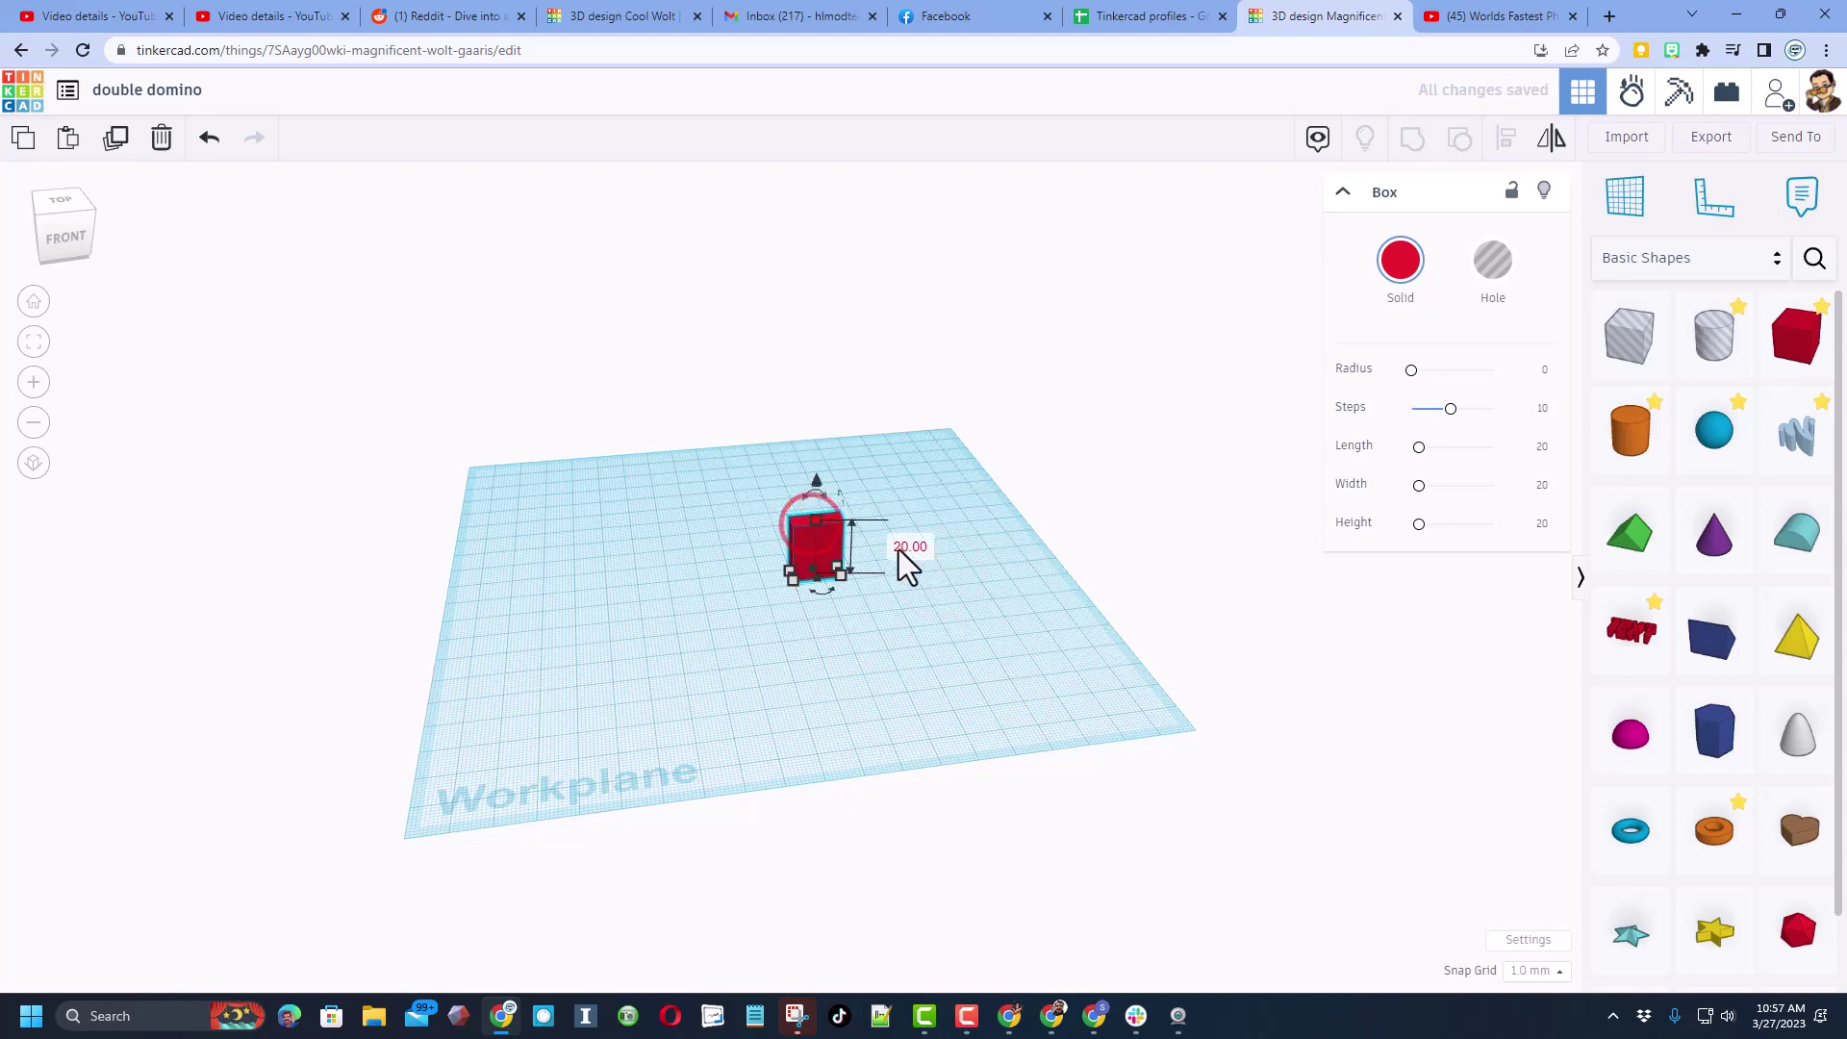
pyautogui.write('28')
pyautogui.press('Return')
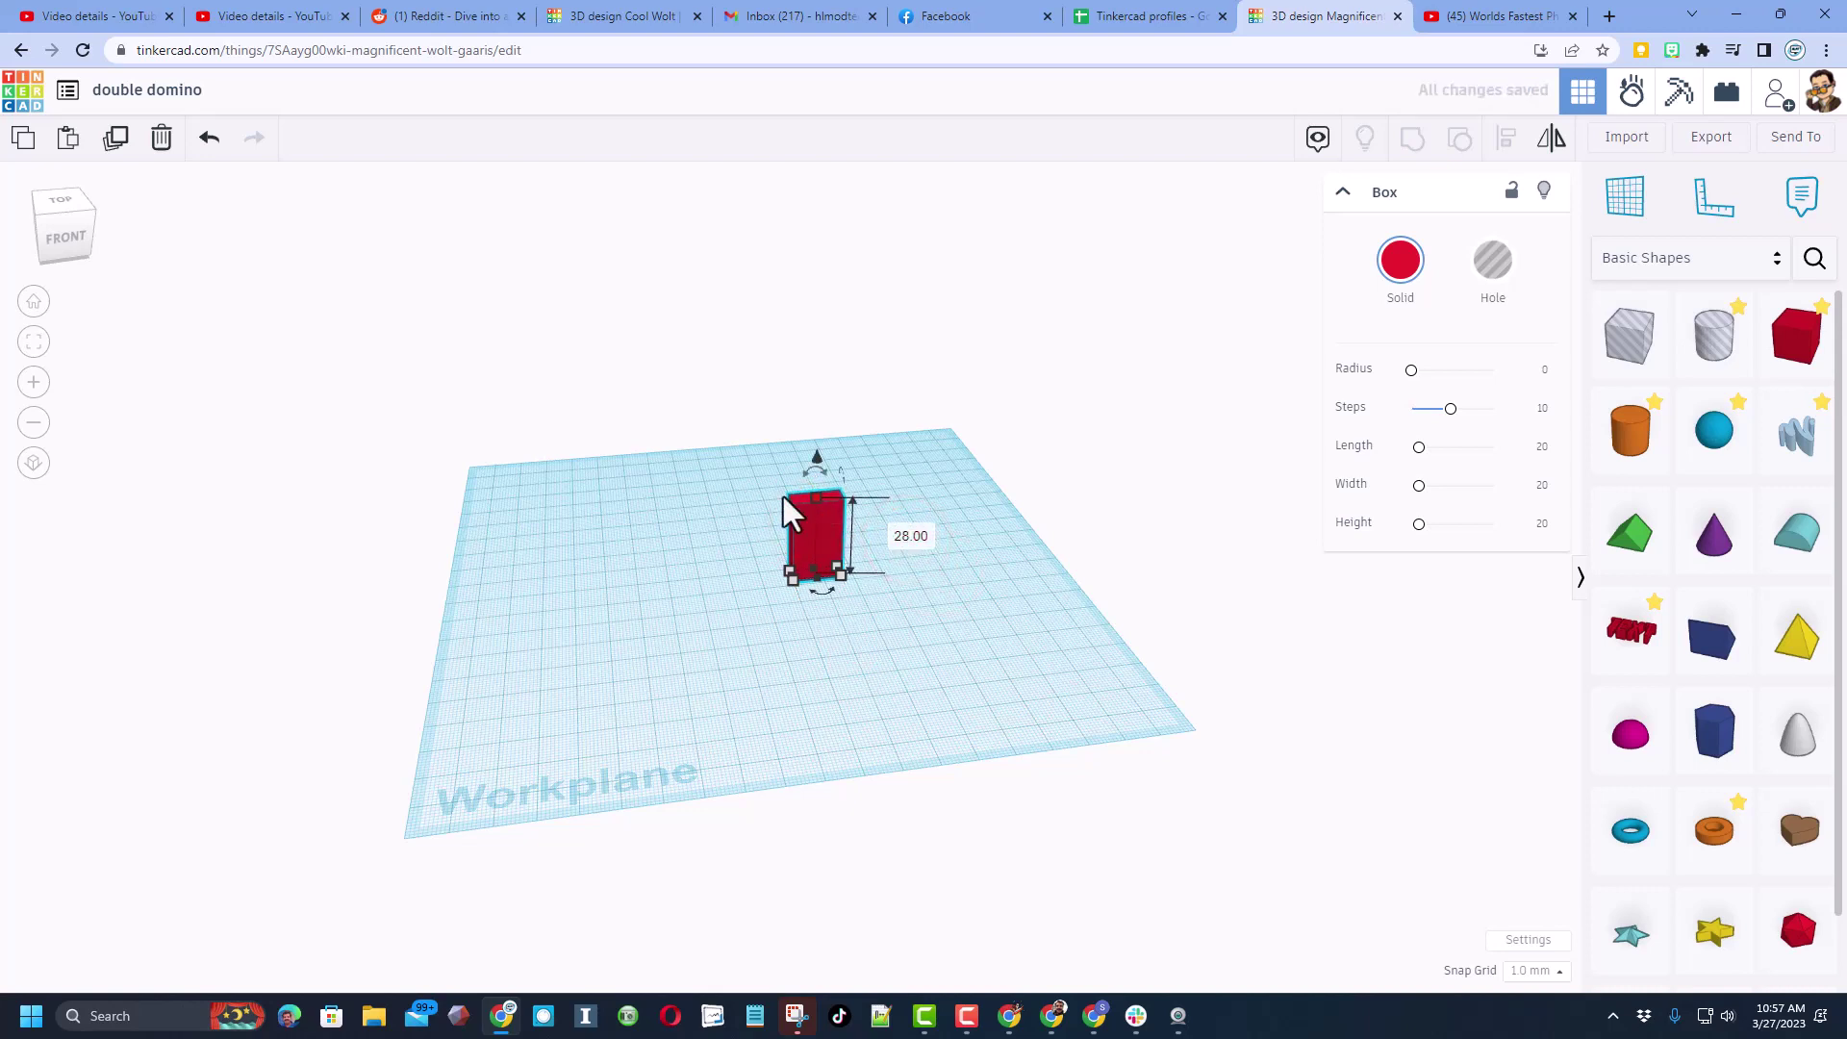
# Step: Round the domino's edges to radius 2, colour it white, and orbit to inspect it
pyautogui.scroll(4, 784, 568)
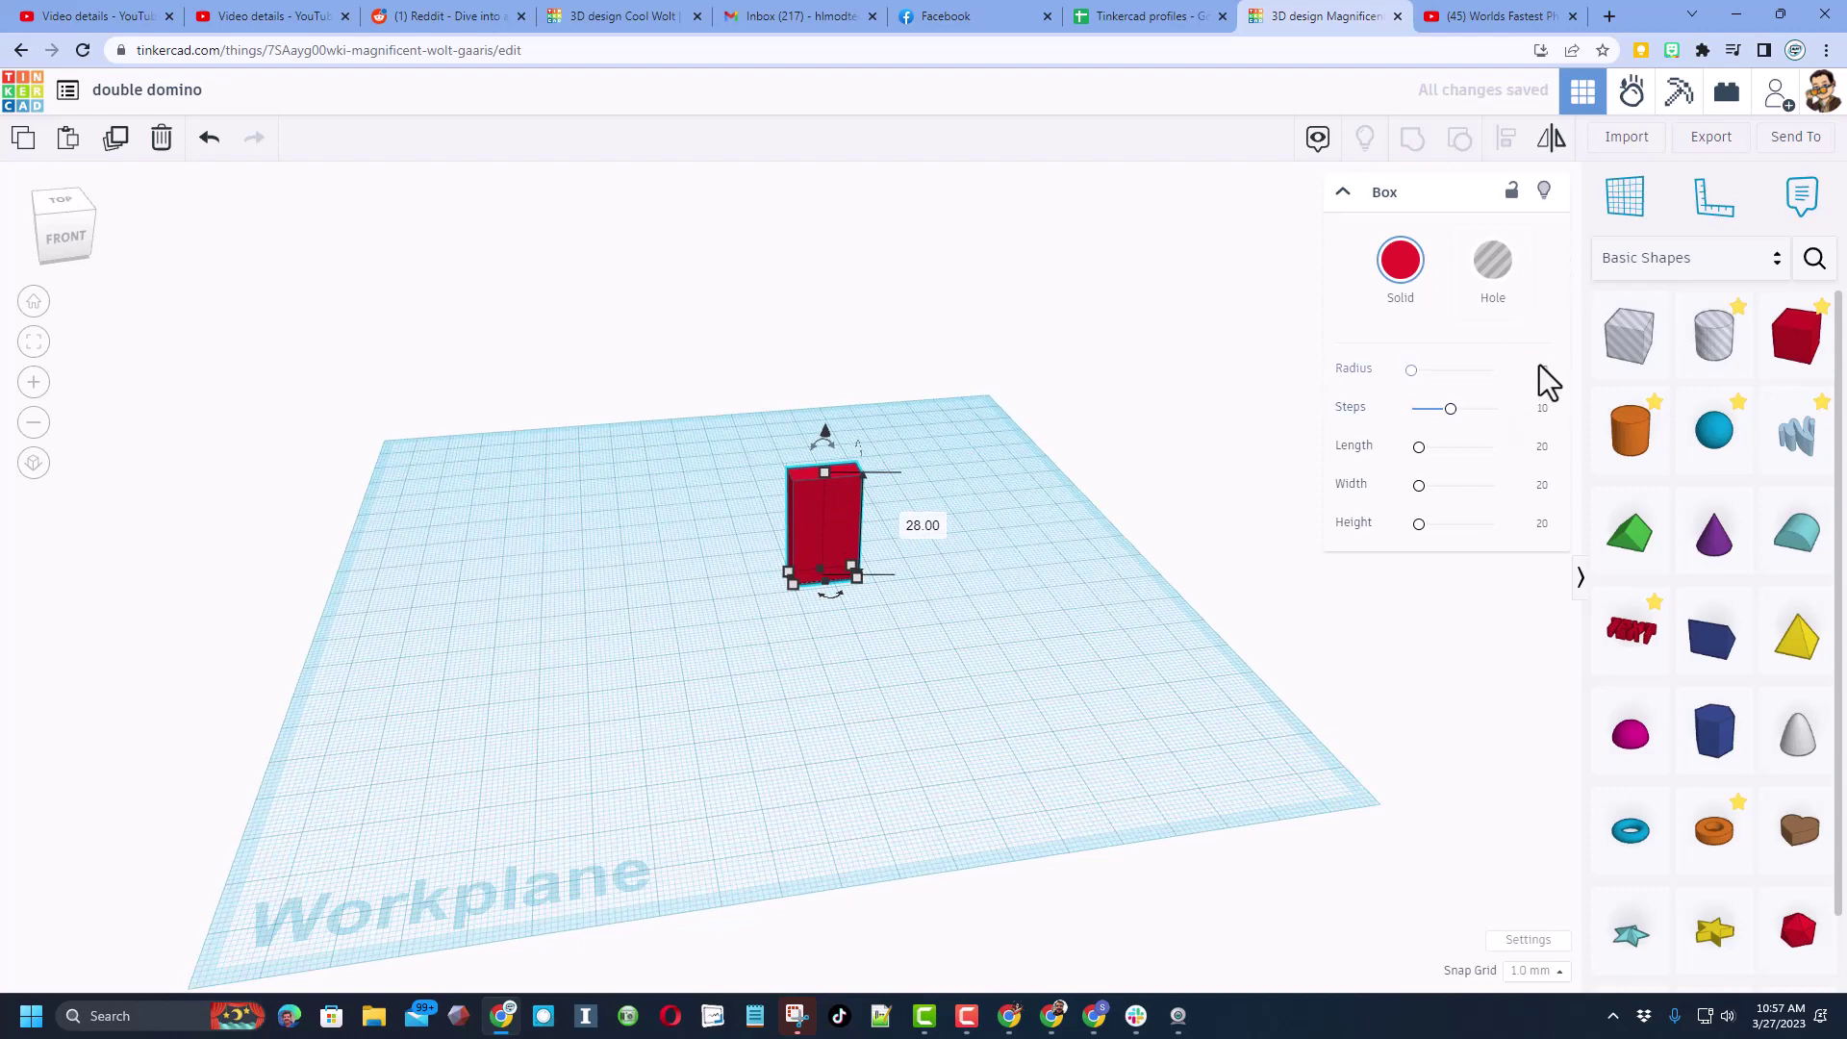
pyautogui.click(1411, 367)
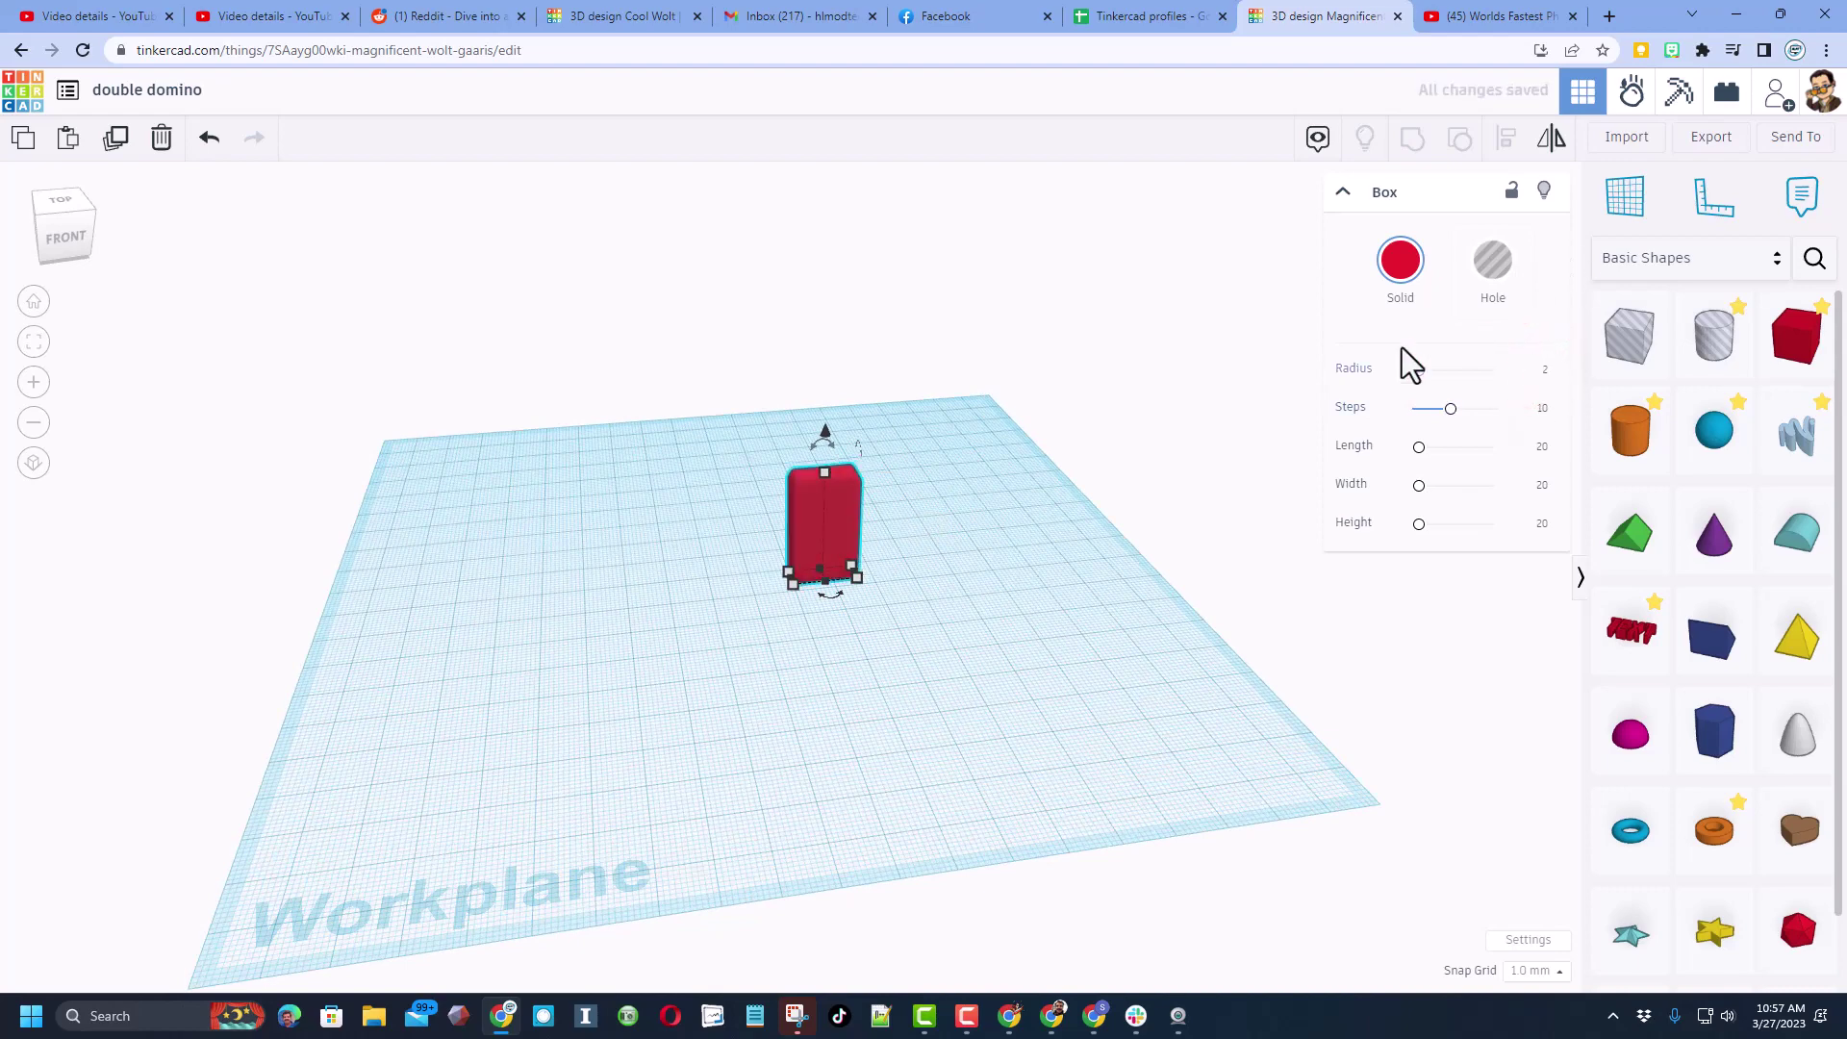
pyautogui.click(1397, 265)
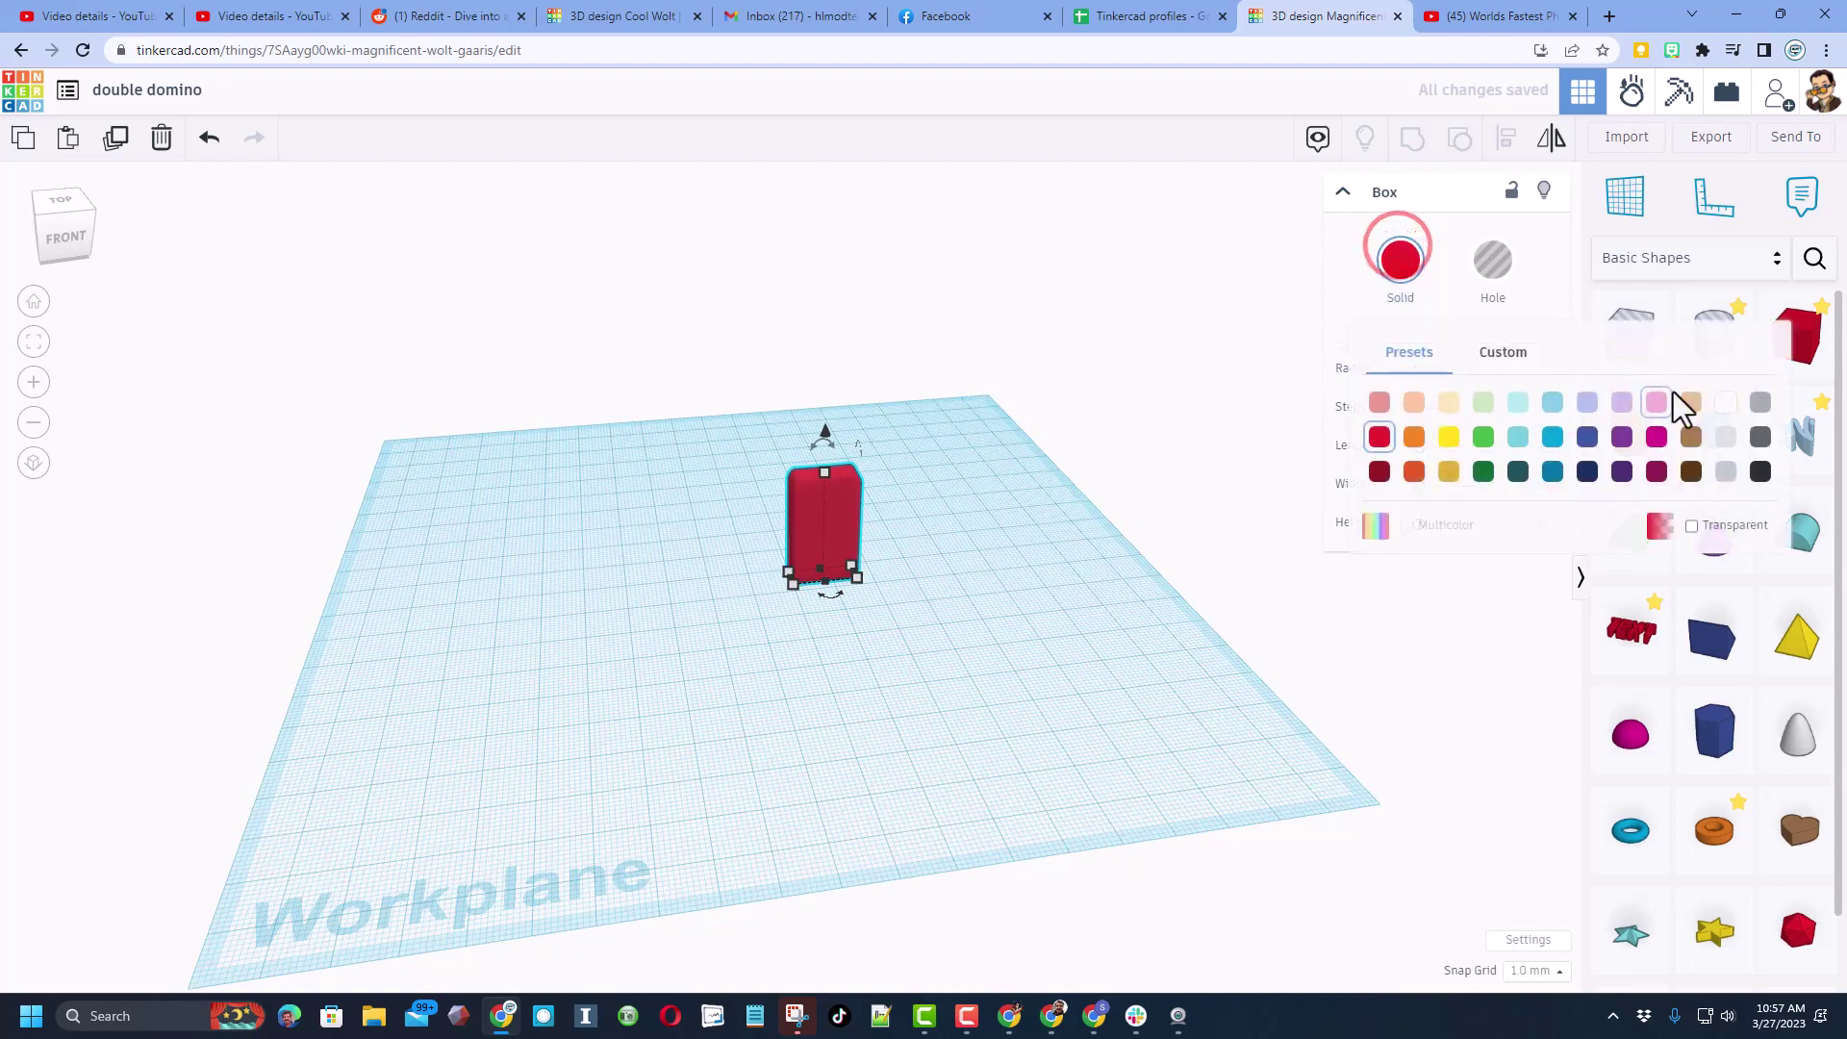
pyautogui.click(1723, 403)
pyautogui.click(909, 659)
pyautogui.moveTo(723, 572); pyautogui.dragTo(856, 534, button='right')
pyautogui.click(856, 534)
pyautogui.click(795, 668)
pyautogui.moveTo(763, 626); pyautogui.dragTo(708, 414, button='right')
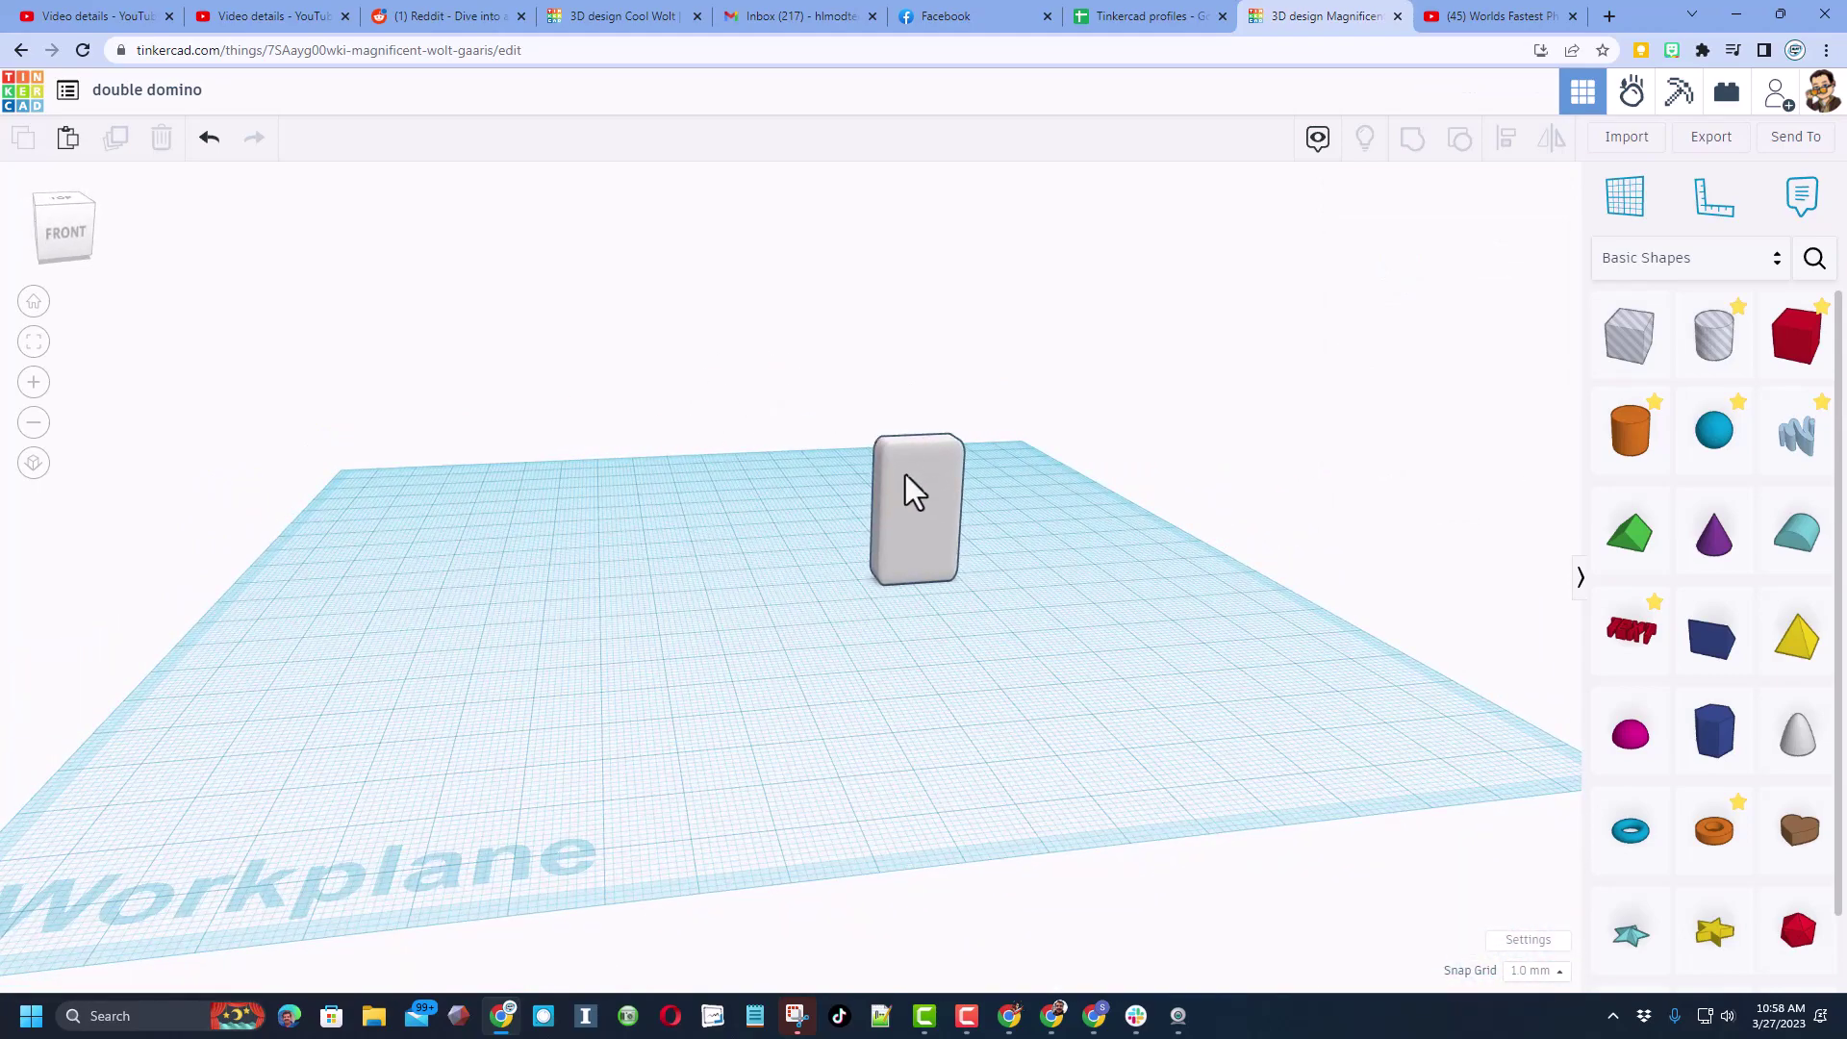
pyautogui.moveTo(739, 636); pyautogui.dragTo(721, 664, button='right')
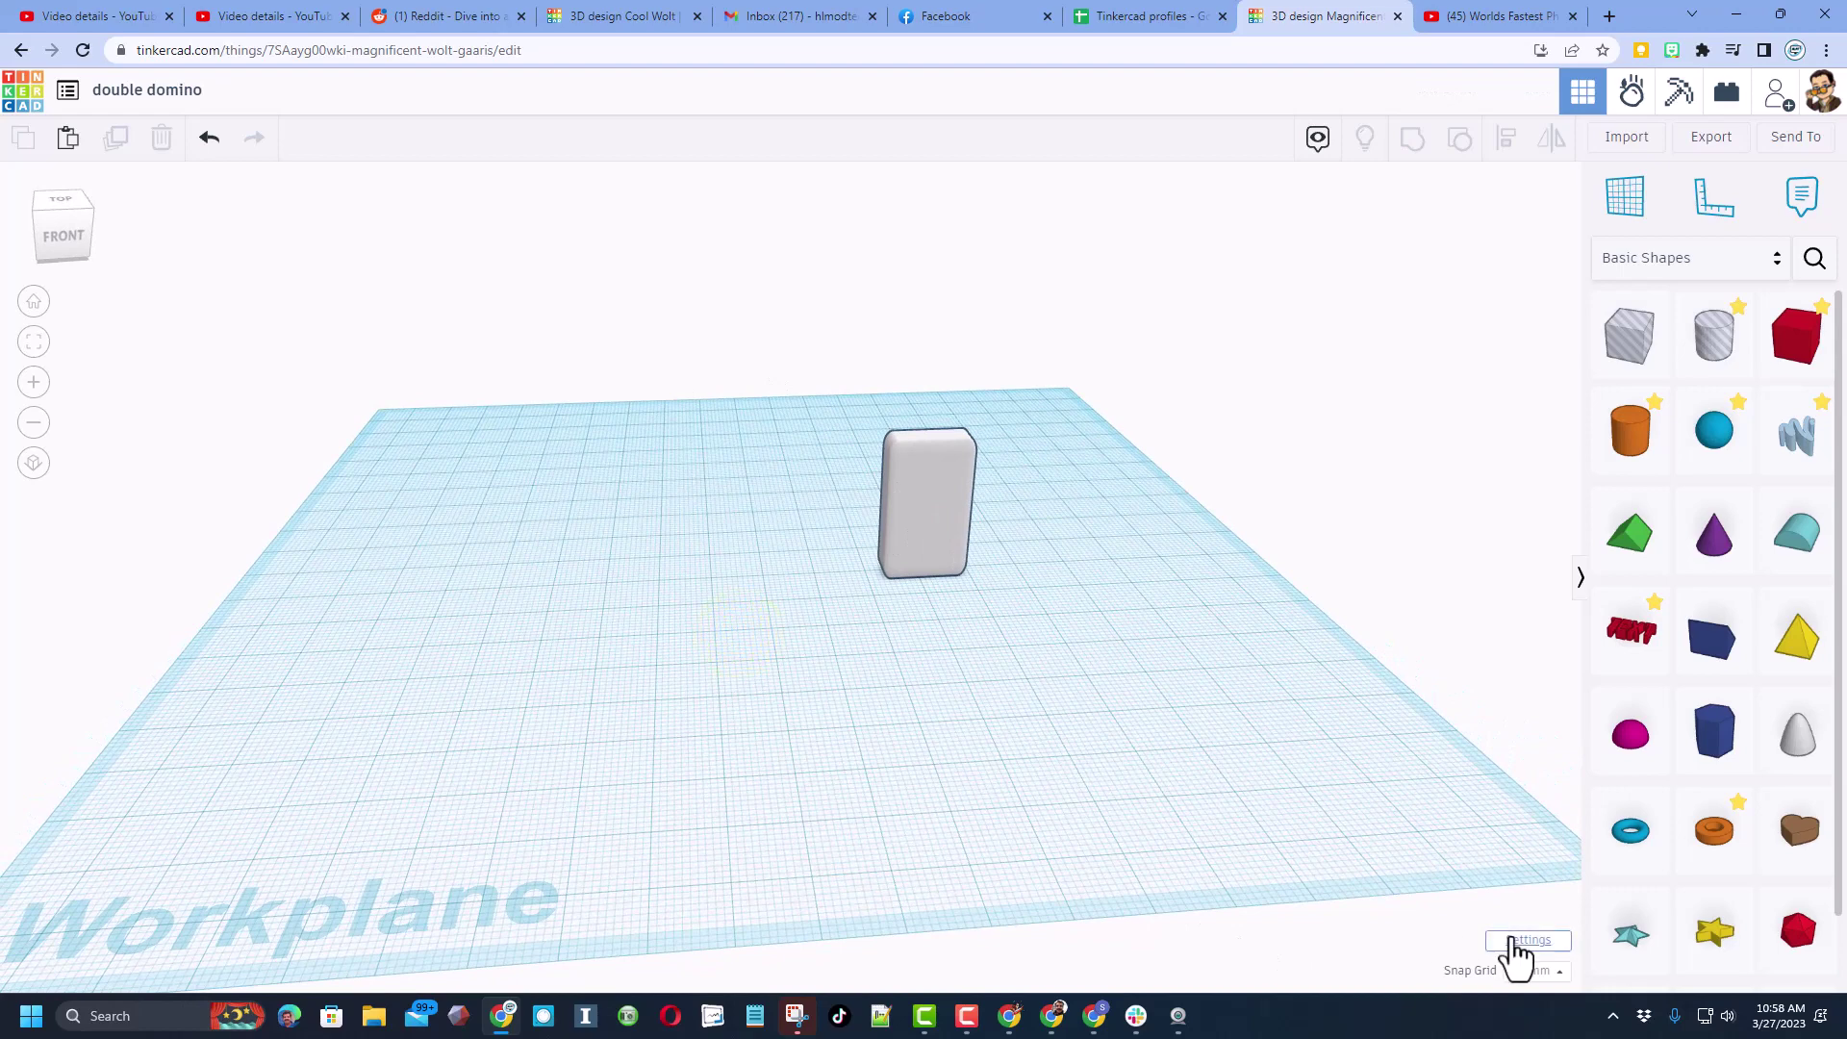
# Step: Set the workplane width and length to 400 mm in Workspace settings
pyautogui.click(1515, 941)
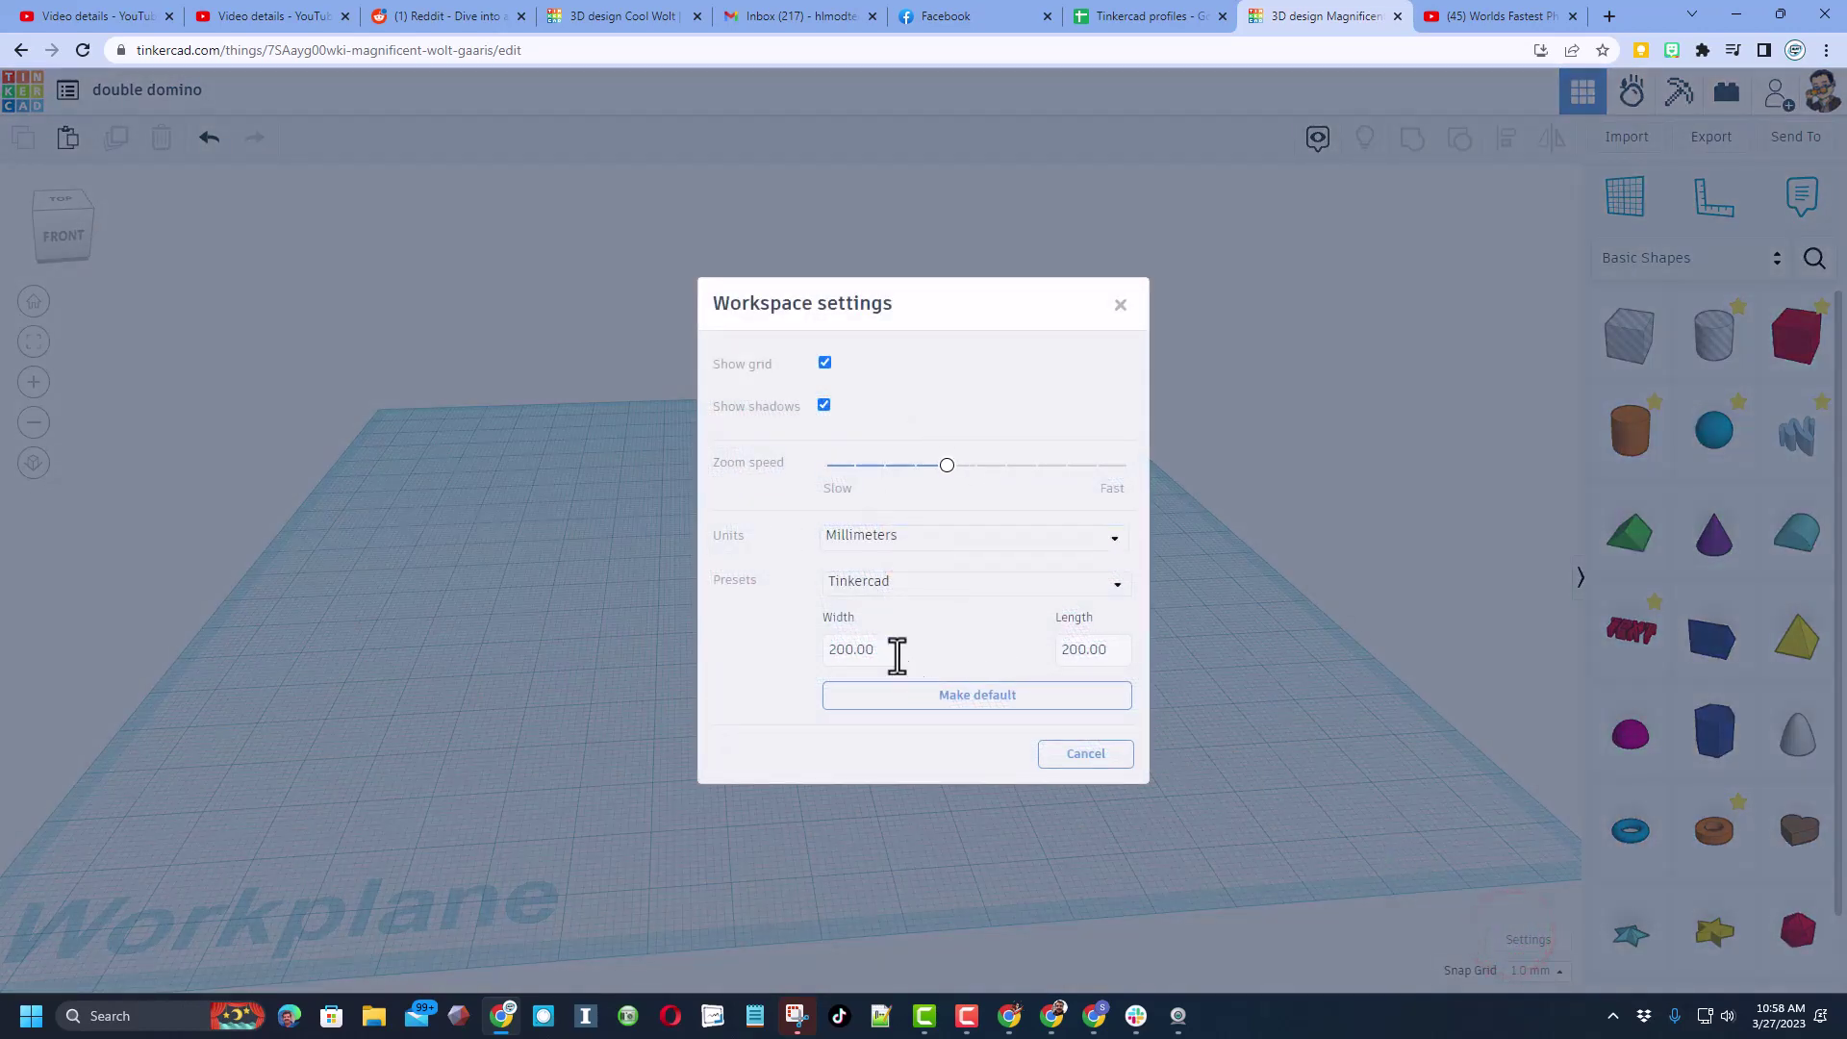
pyautogui.click(847, 650)
pyautogui.write('40')
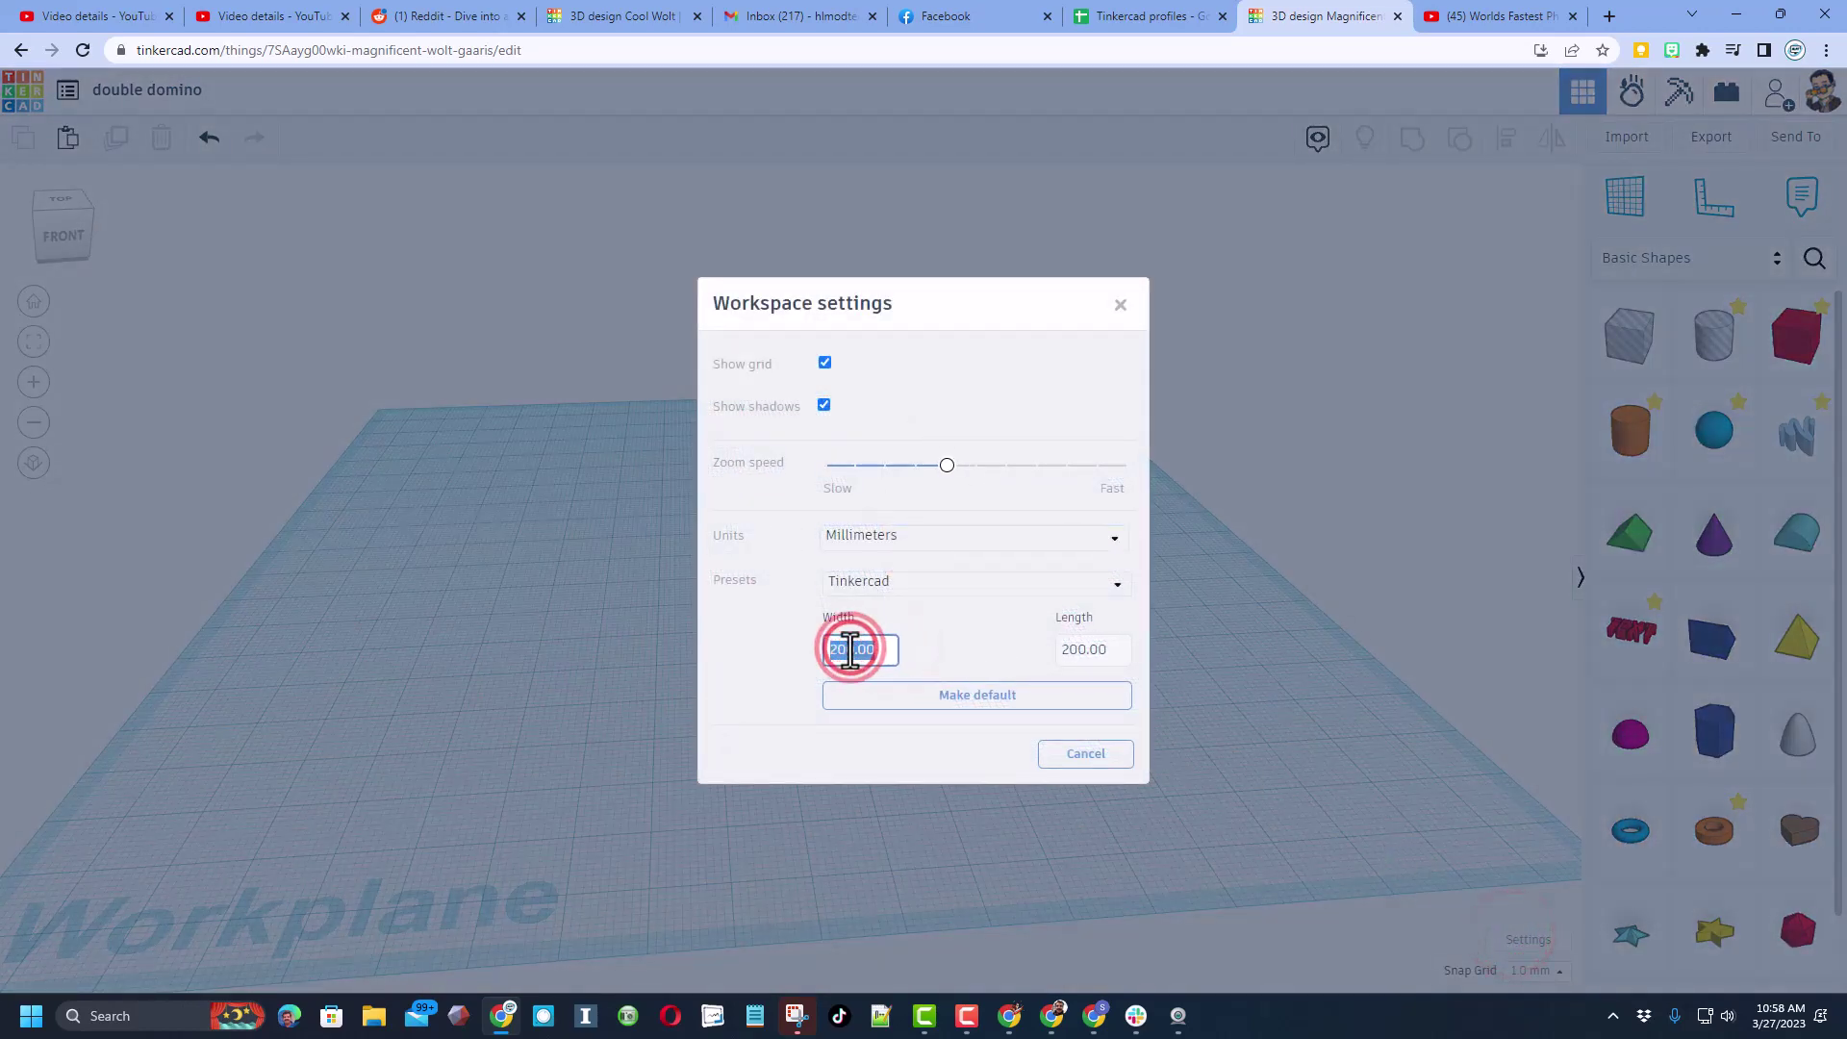
pyautogui.write('0')
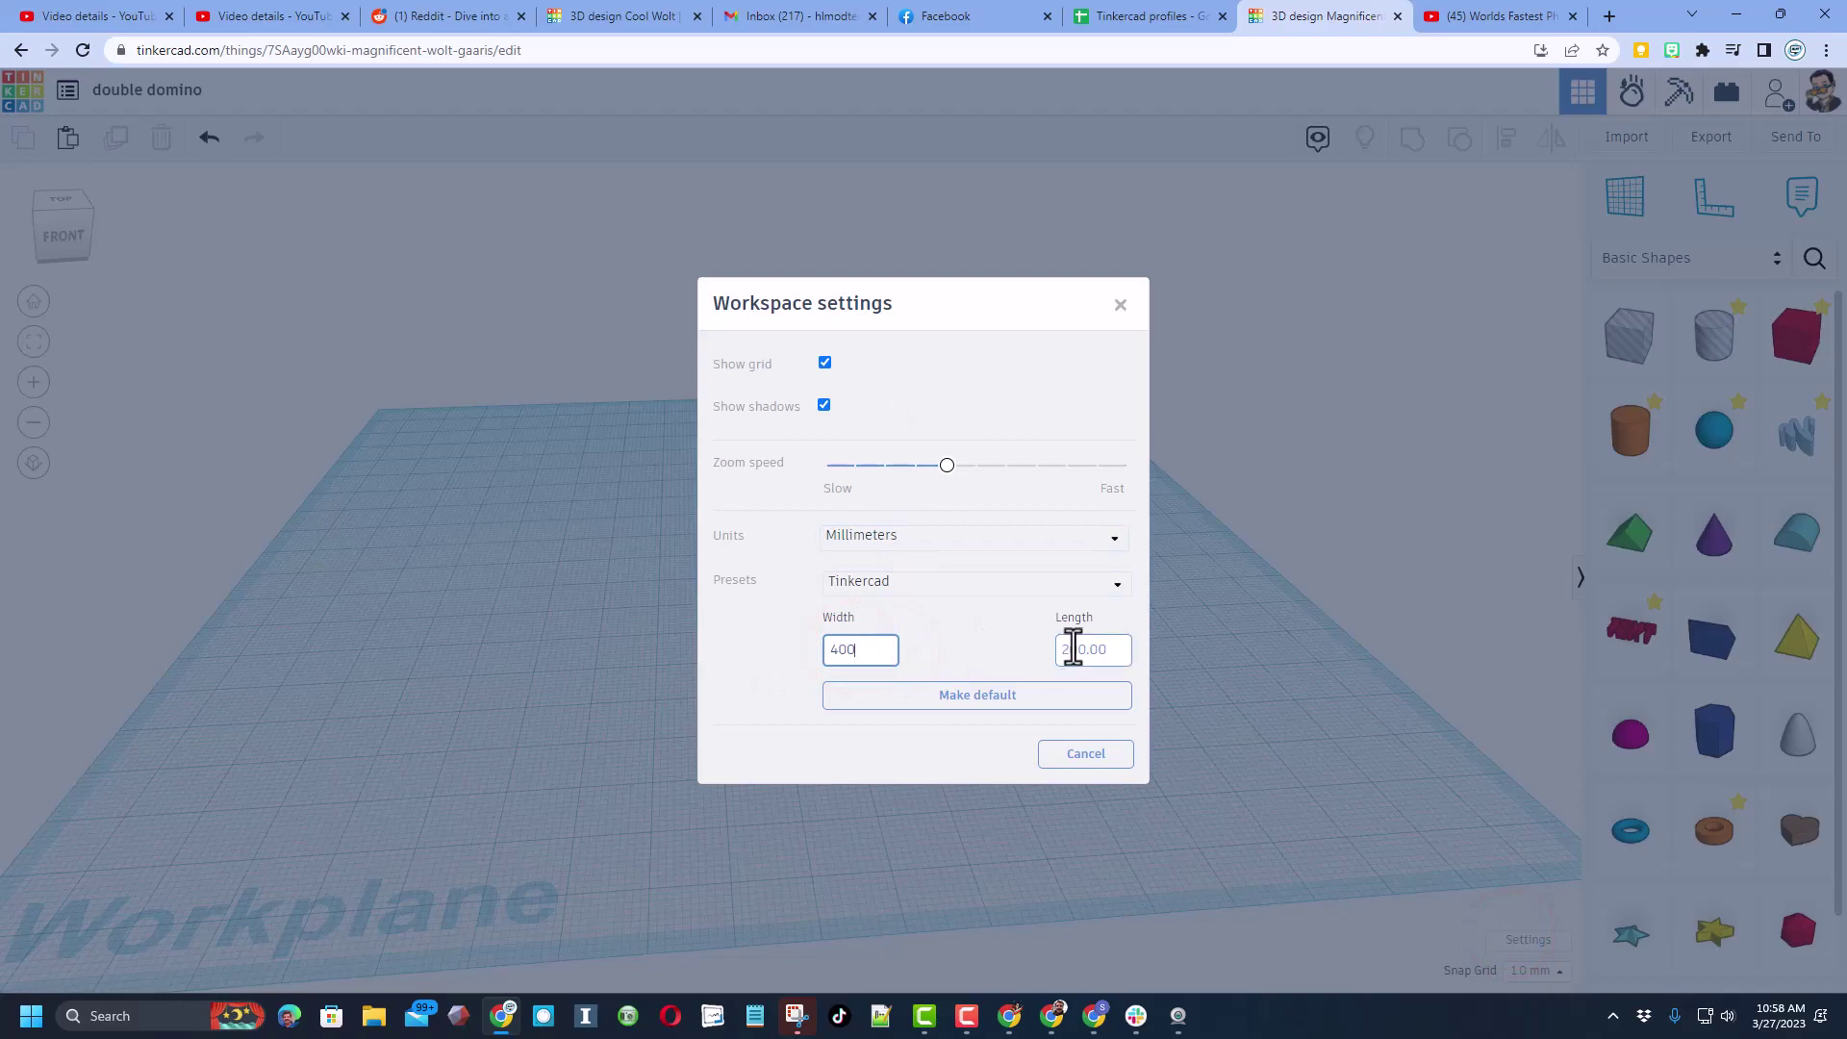
pyautogui.click(1073, 648)
pyautogui.write('400')
pyautogui.click(451, 679)
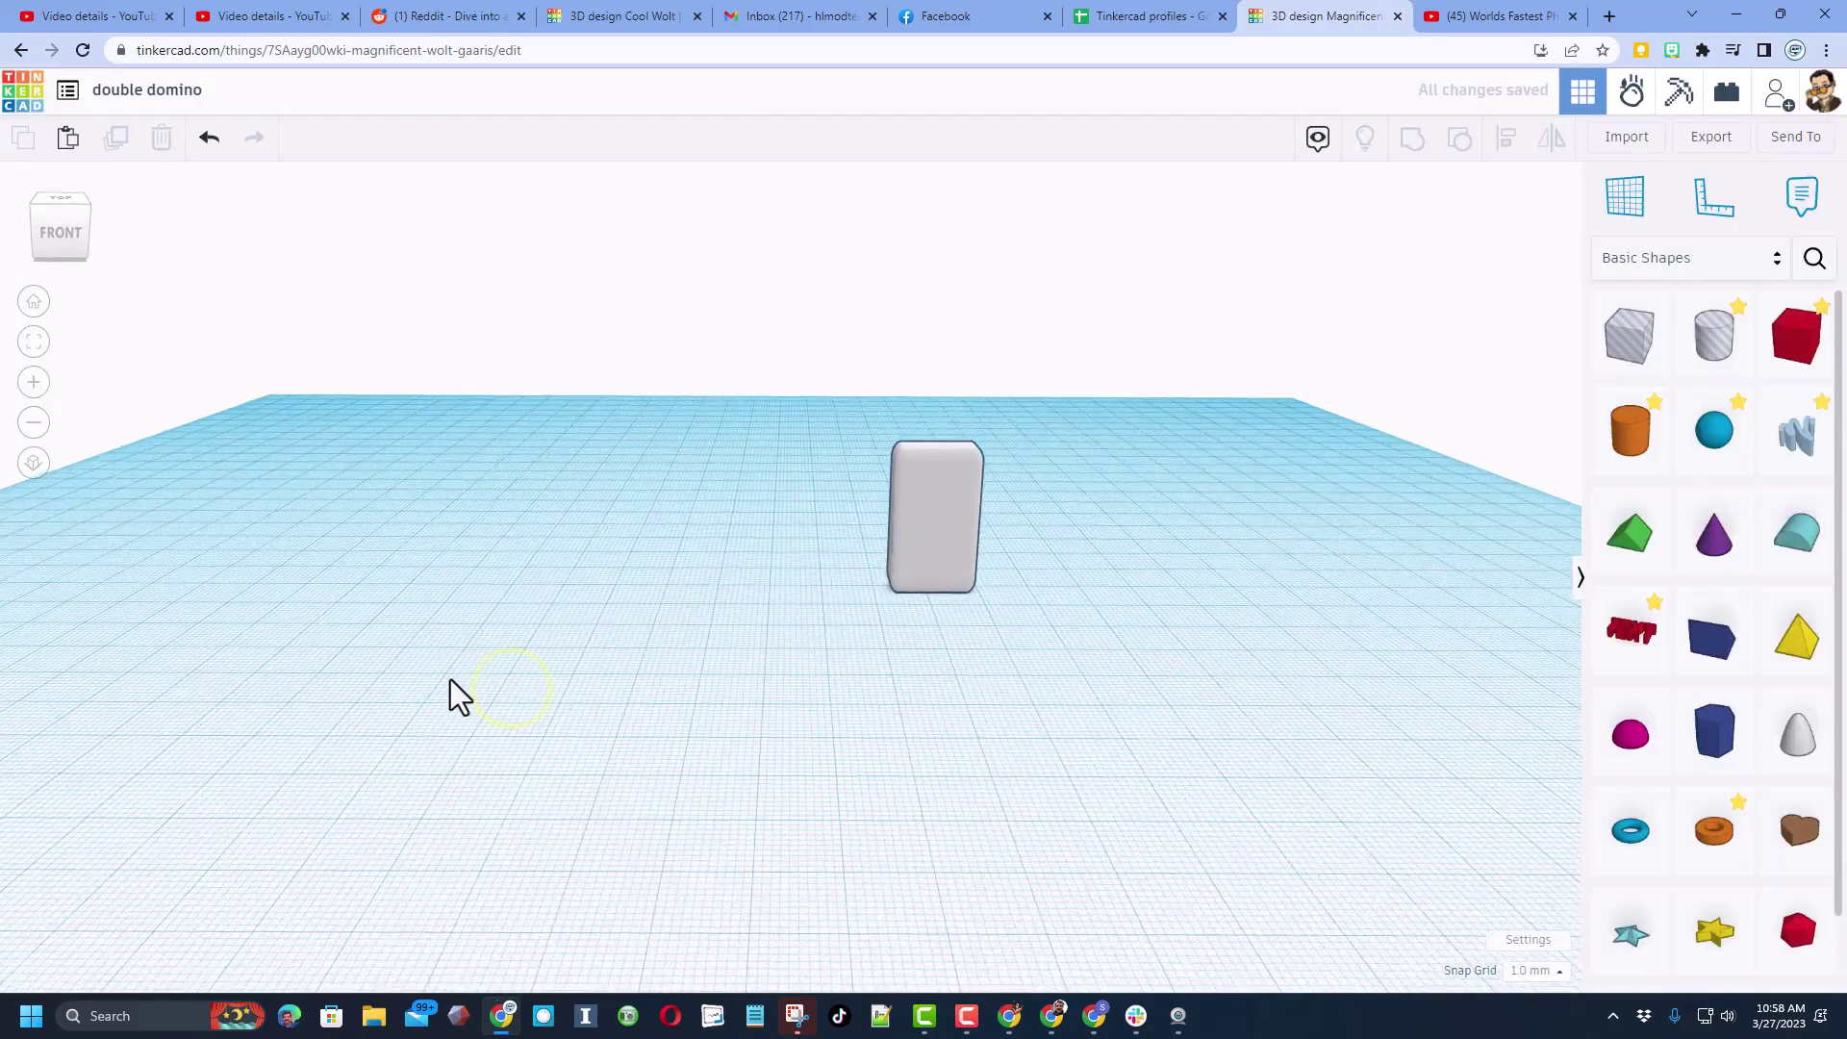
# Step: Add an orange tube beside the domino and give it 8 sides
pyautogui.moveTo(450, 679); pyautogui.dragTo(683, 630, button='right')
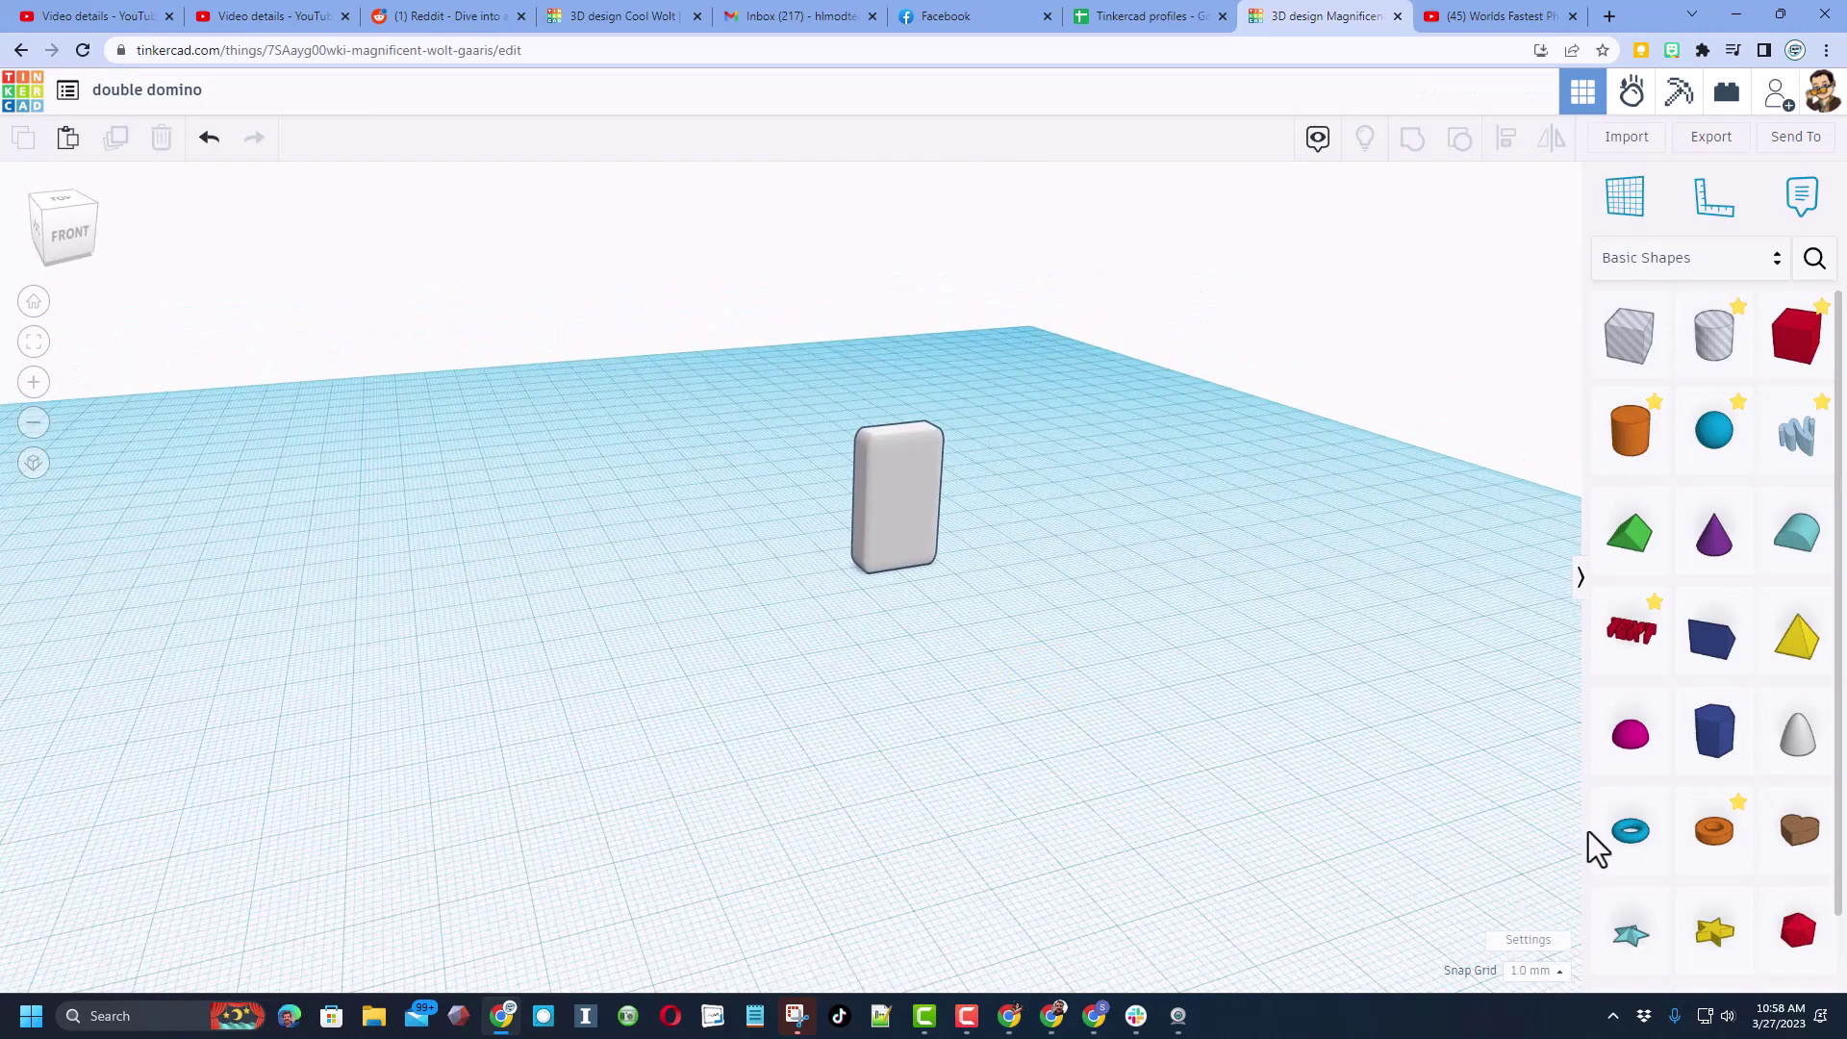
pyautogui.moveTo(1735, 853); pyautogui.dragTo(625, 581)
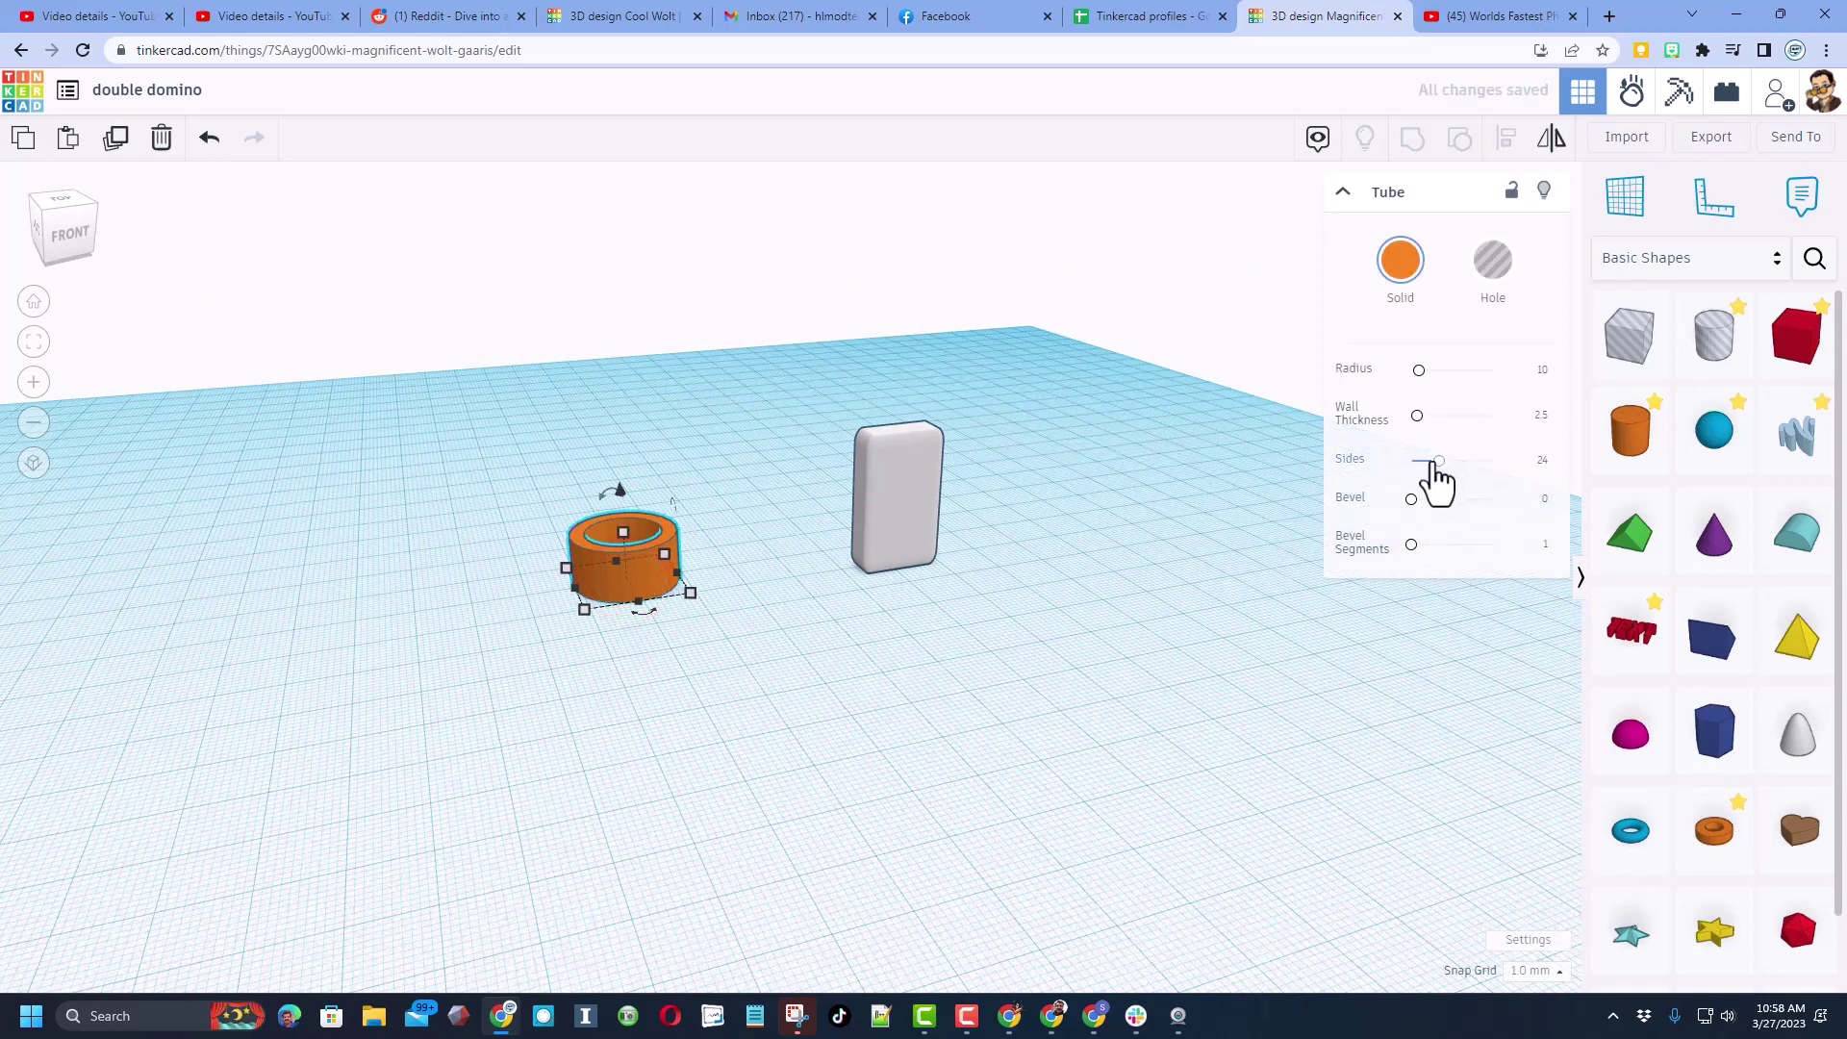
pyautogui.moveTo(1436, 461); pyautogui.dragTo(1366, 464)
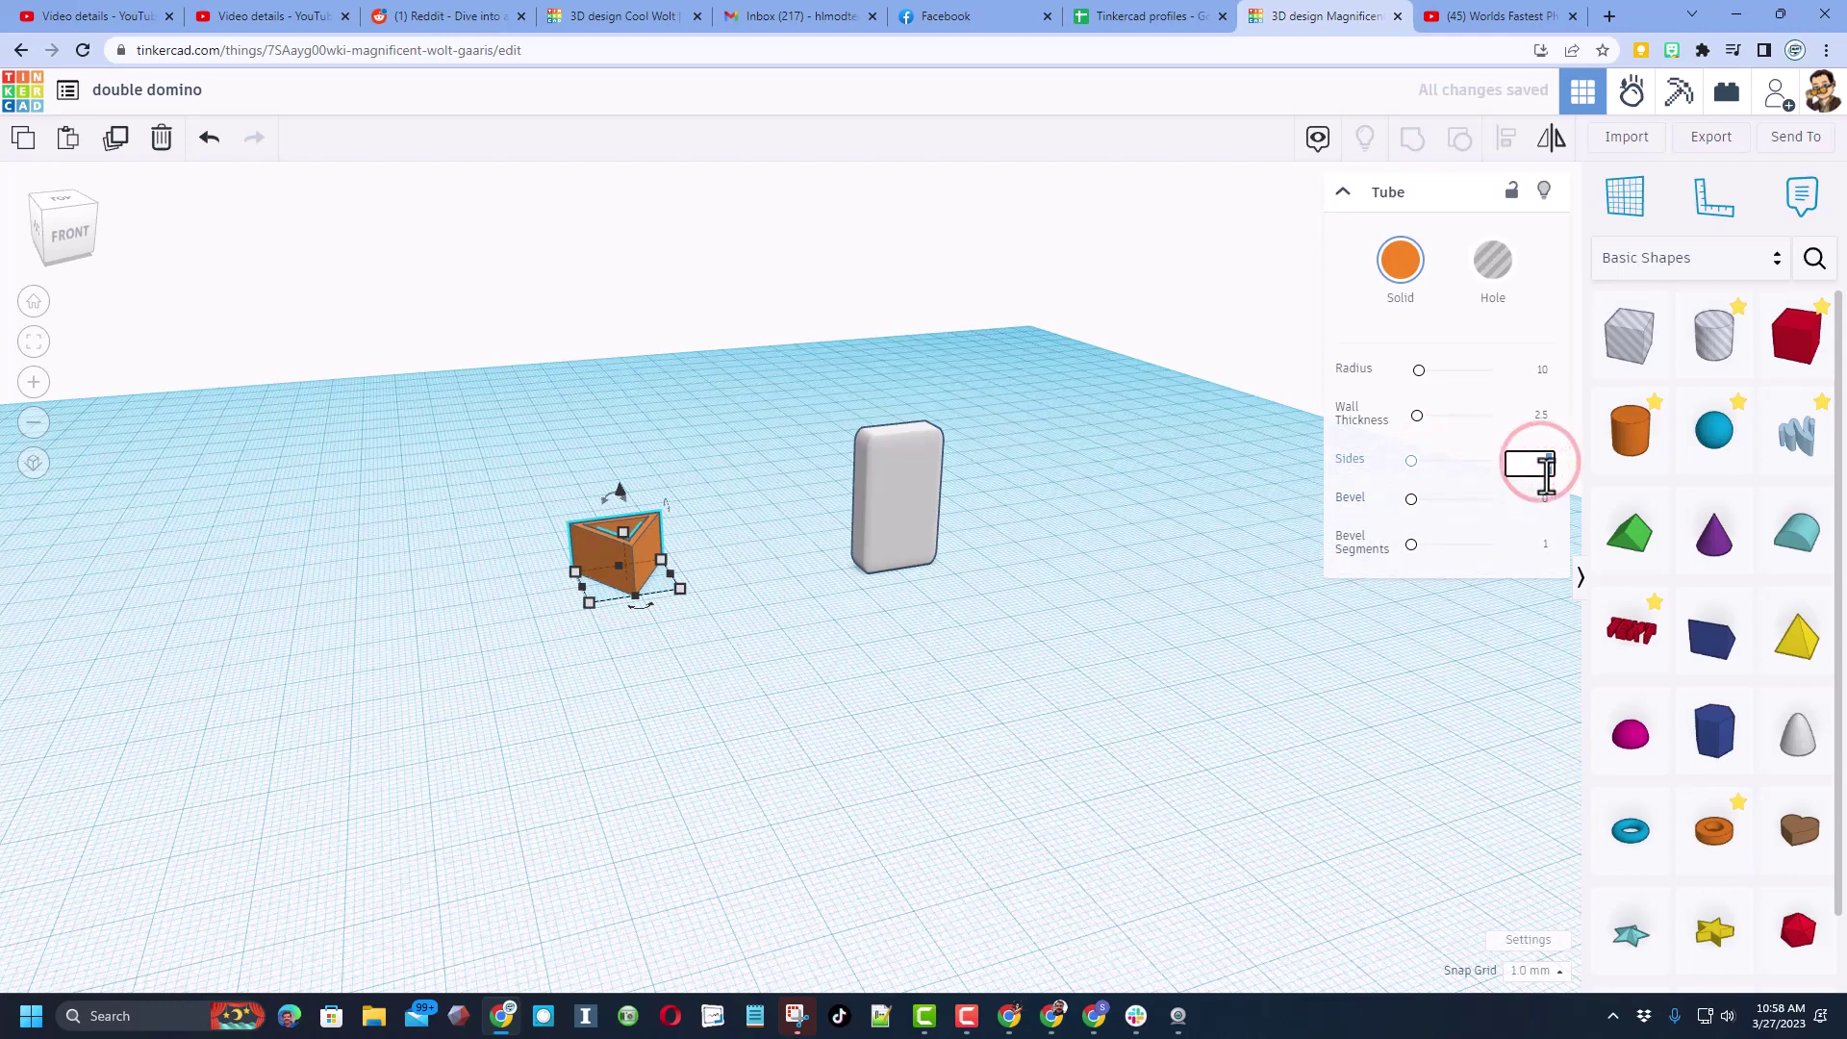
pyautogui.write('8')
pyautogui.press('Return')
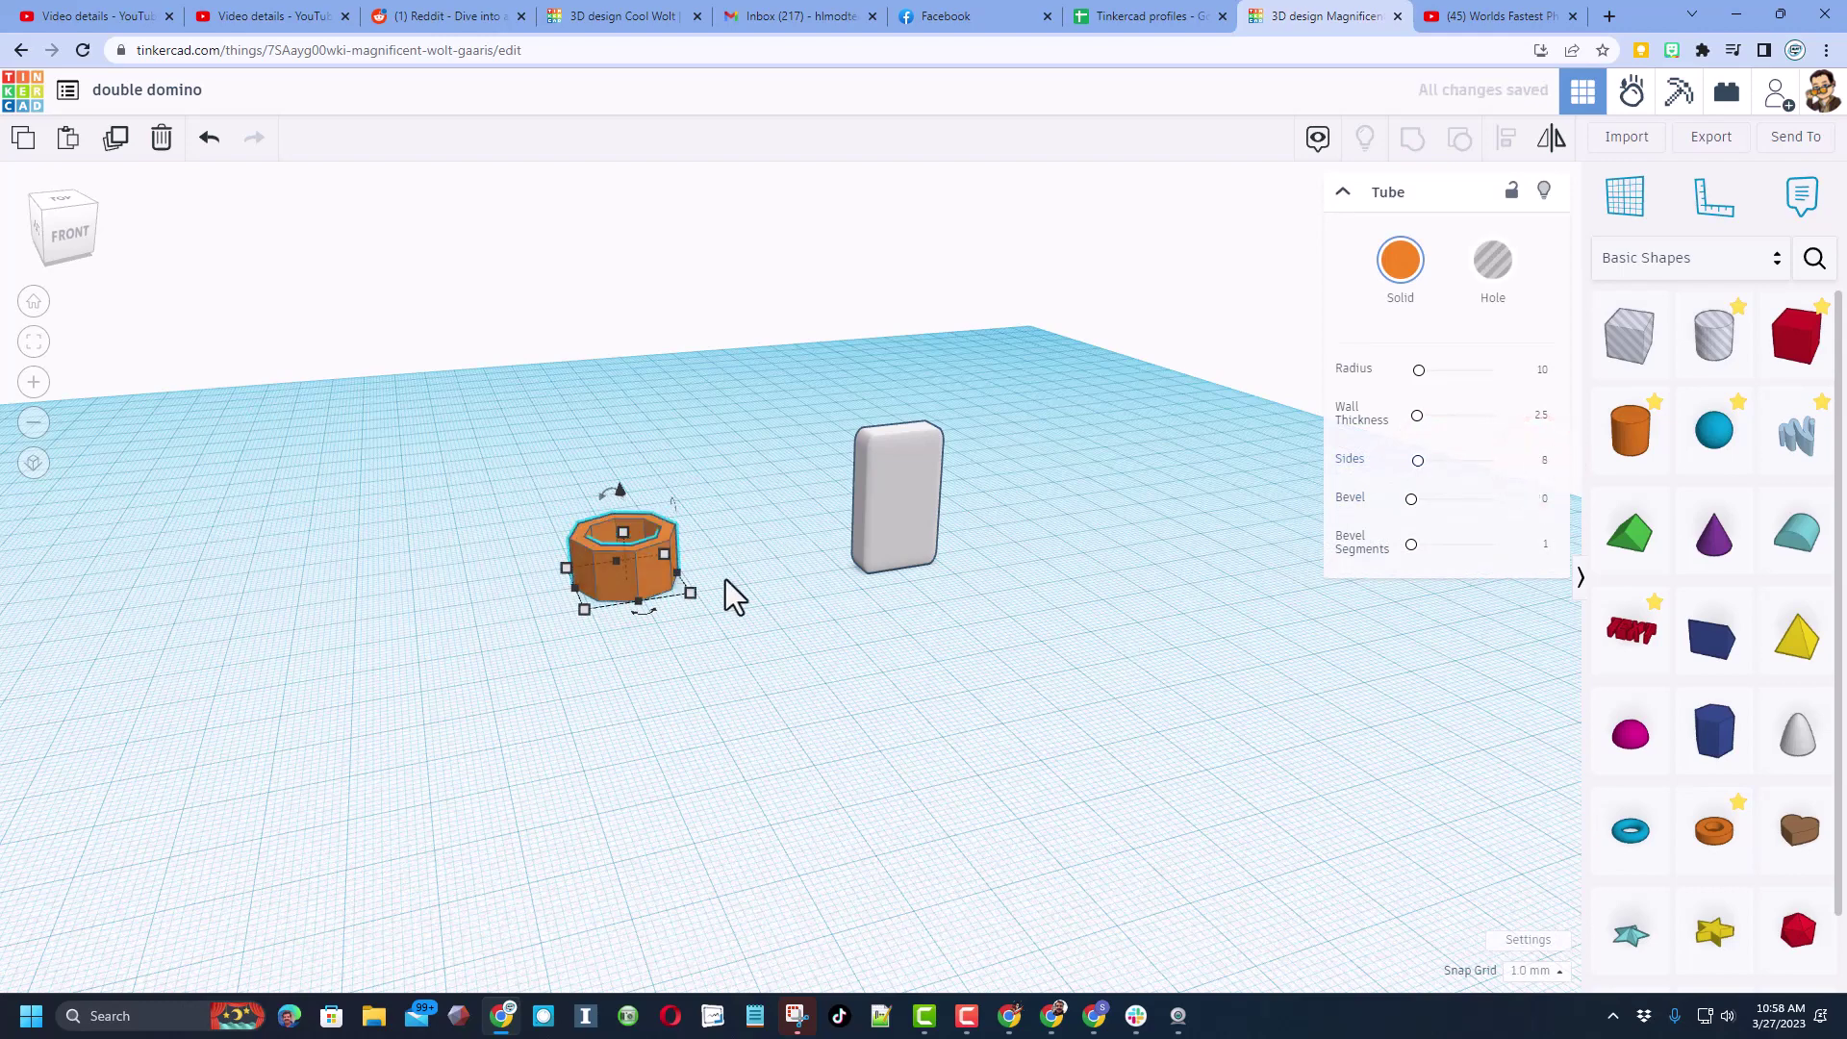
# Step: Raise the octagonal tube to 25 mm tall
pyautogui.moveTo(735, 597); pyautogui.dragTo(662, 601, button='right')
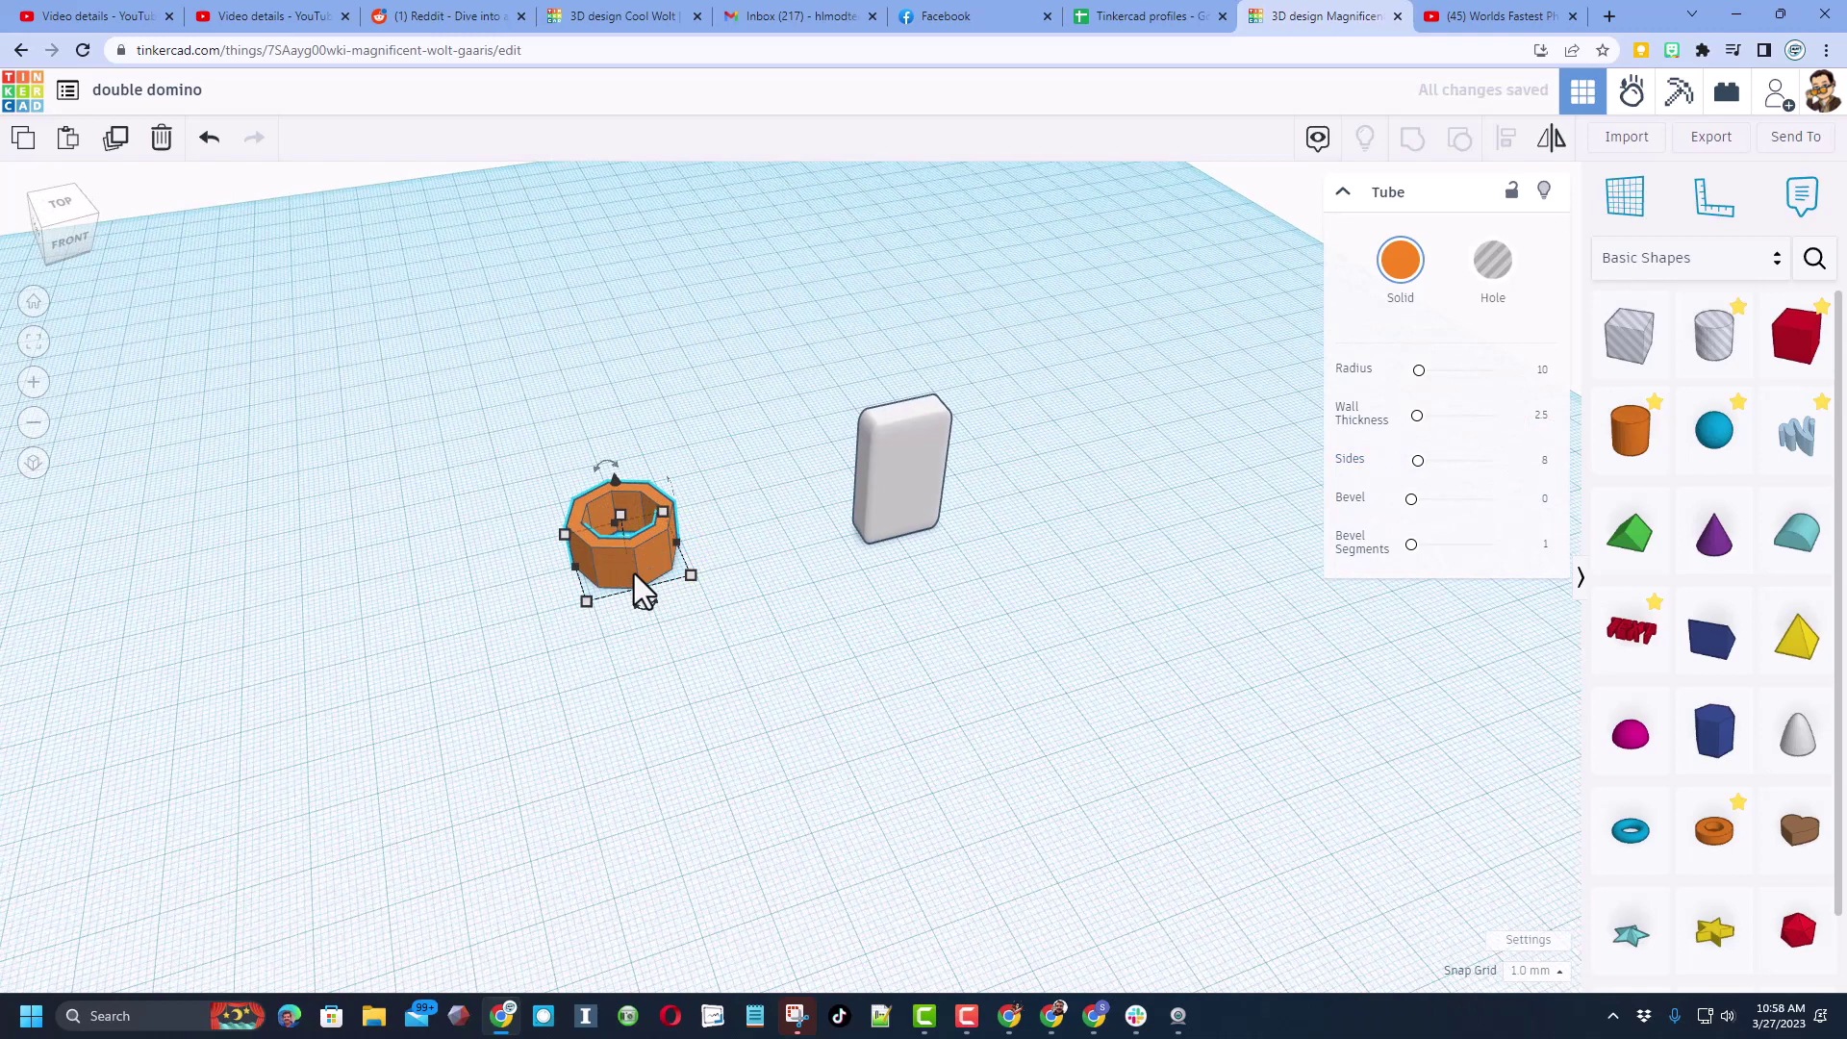
pyautogui.moveTo(620, 513); pyautogui.dragTo(609, 456)
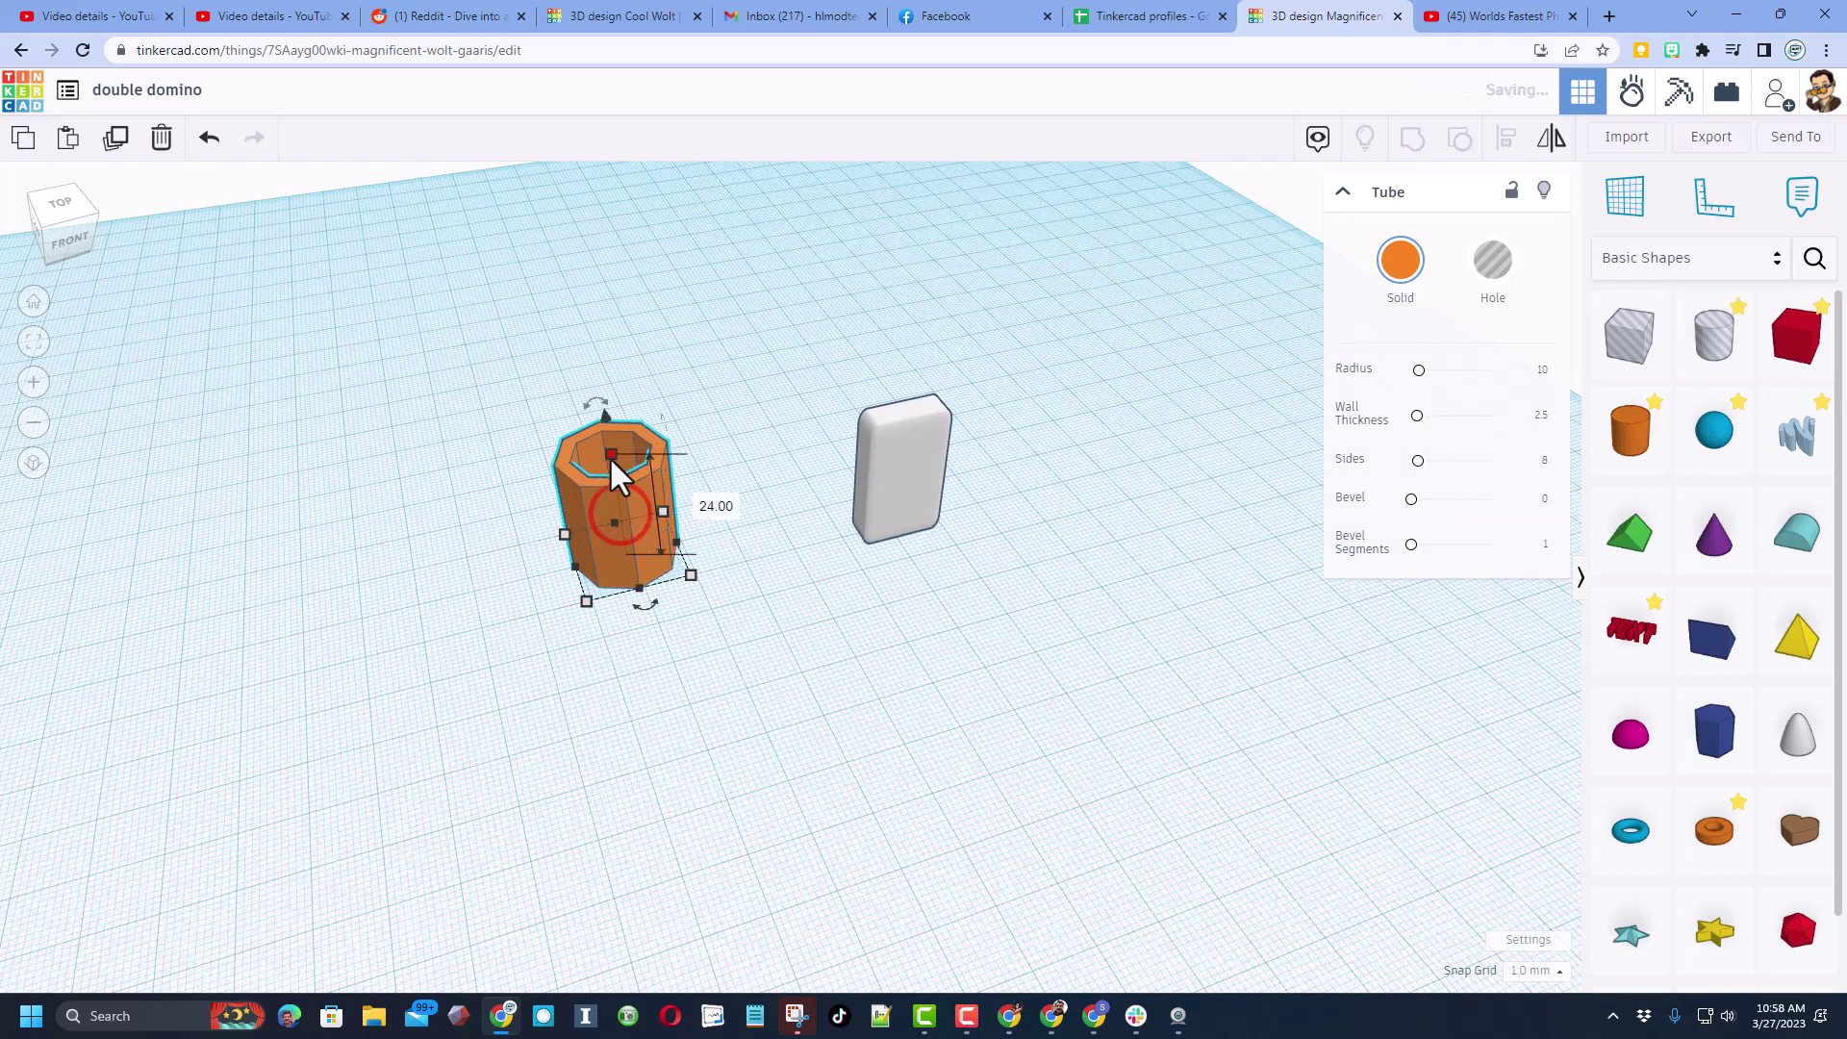
pyautogui.click(714, 505)
pyautogui.write('25')
pyautogui.press('Return')
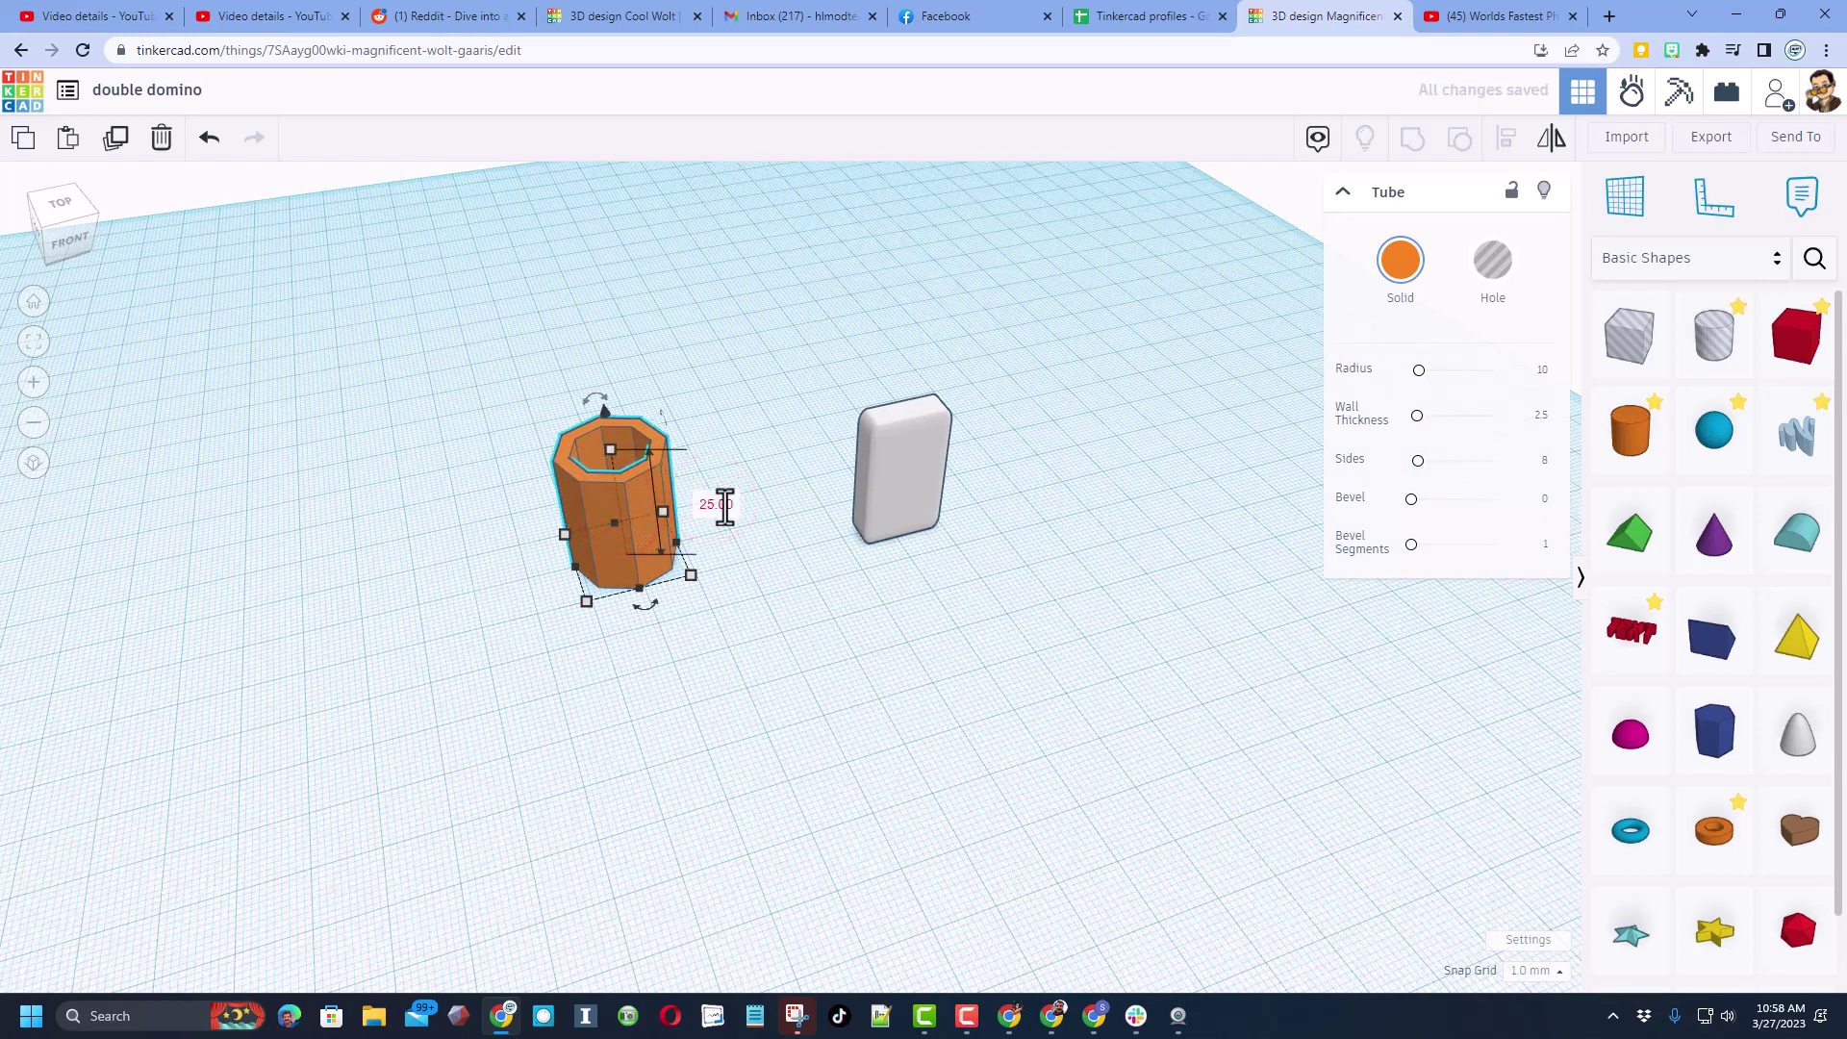
pyautogui.click(762, 656)
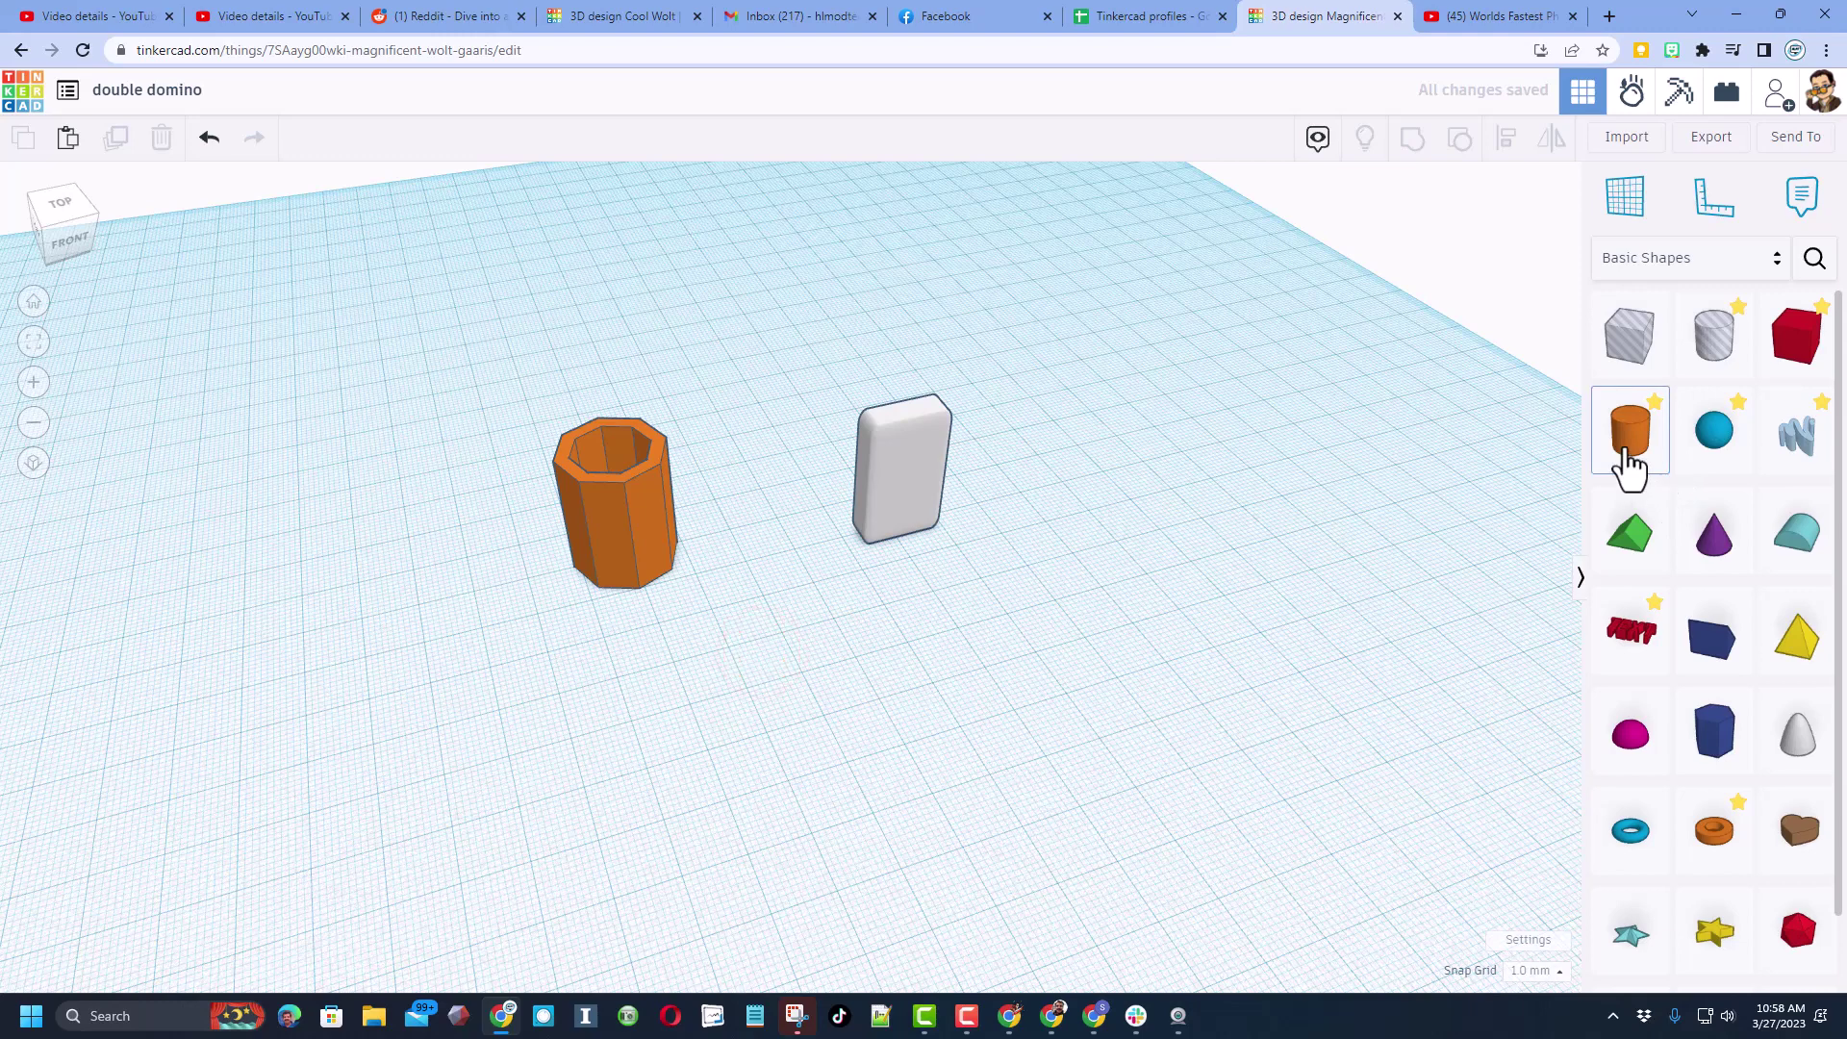
# Step: Add a 6 mm orange cylinder, stretch it into a tall rod, and set it in the cup
pyautogui.moveTo(1625, 442); pyautogui.dragTo(752, 672)
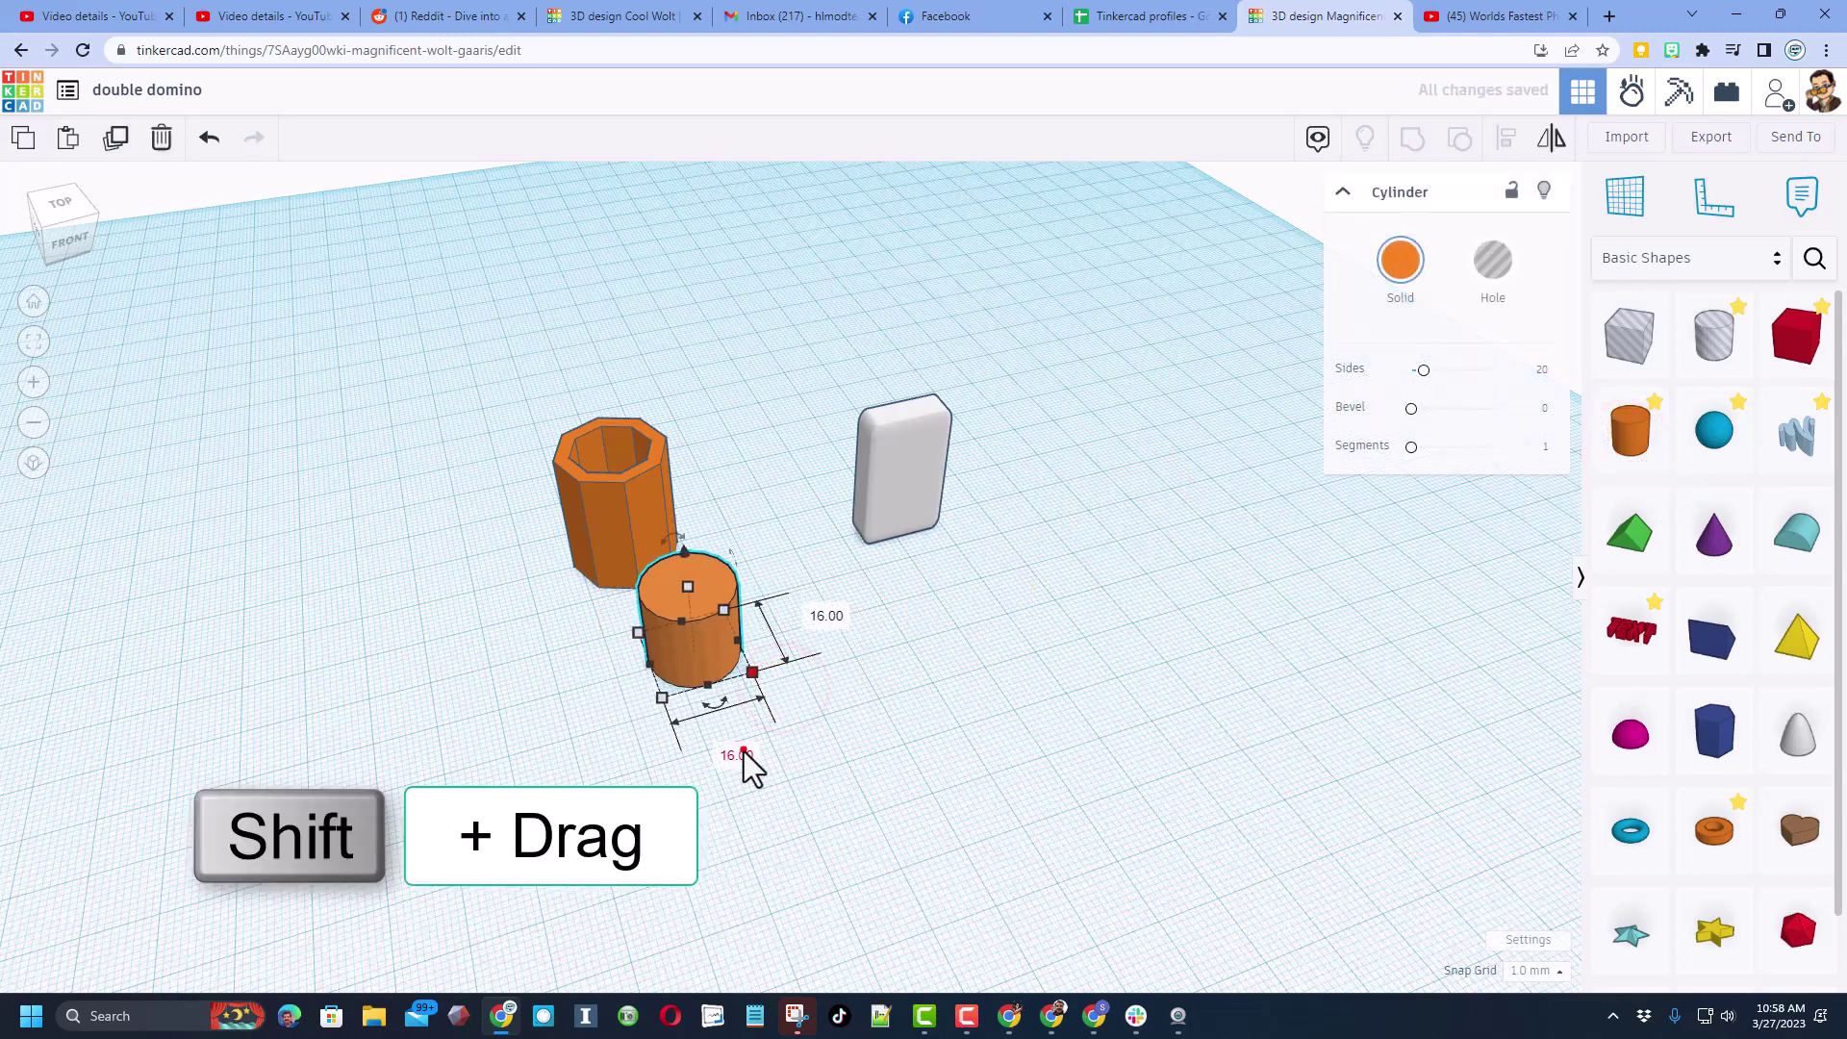
pyautogui.write('6')
pyautogui.press('Return')
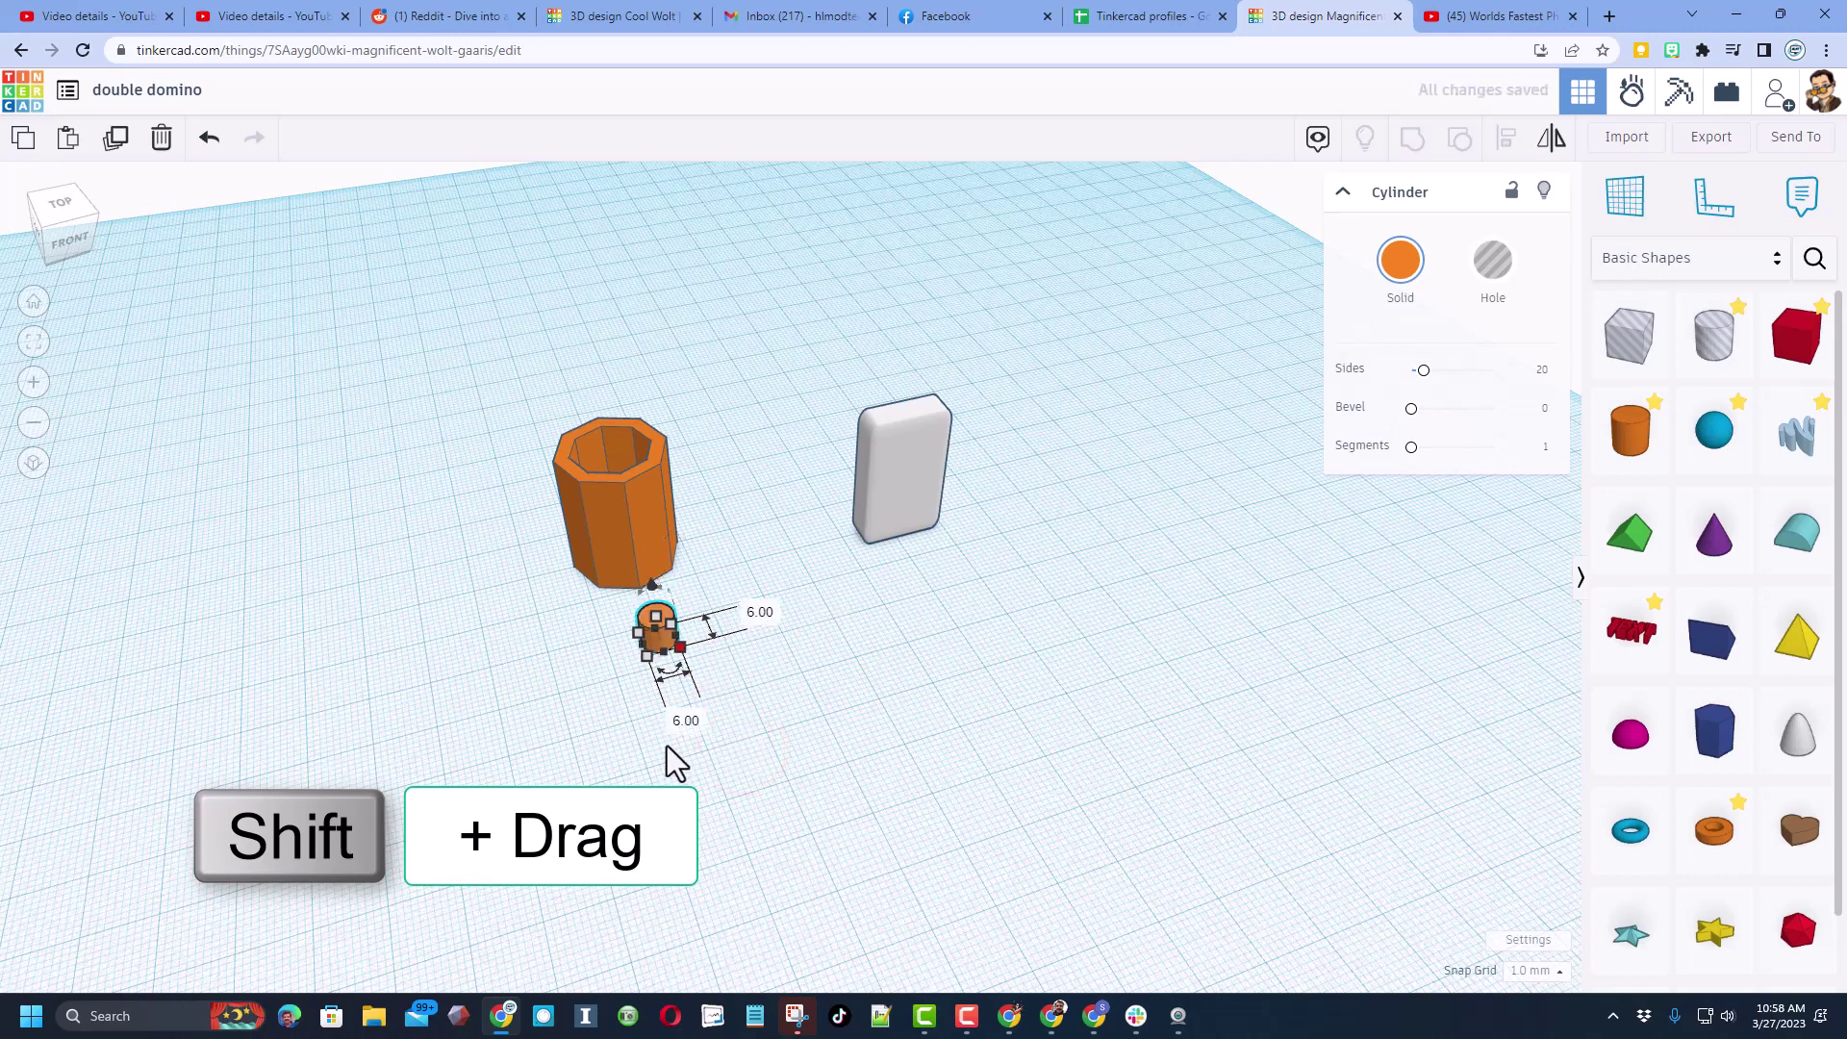
pyautogui.moveTo(654, 620); pyautogui.dragTo(639, 362)
pyautogui.moveTo(646, 516); pyautogui.dragTo(592, 433)
pyautogui.click(468, 404)
pyautogui.click(401, 376)
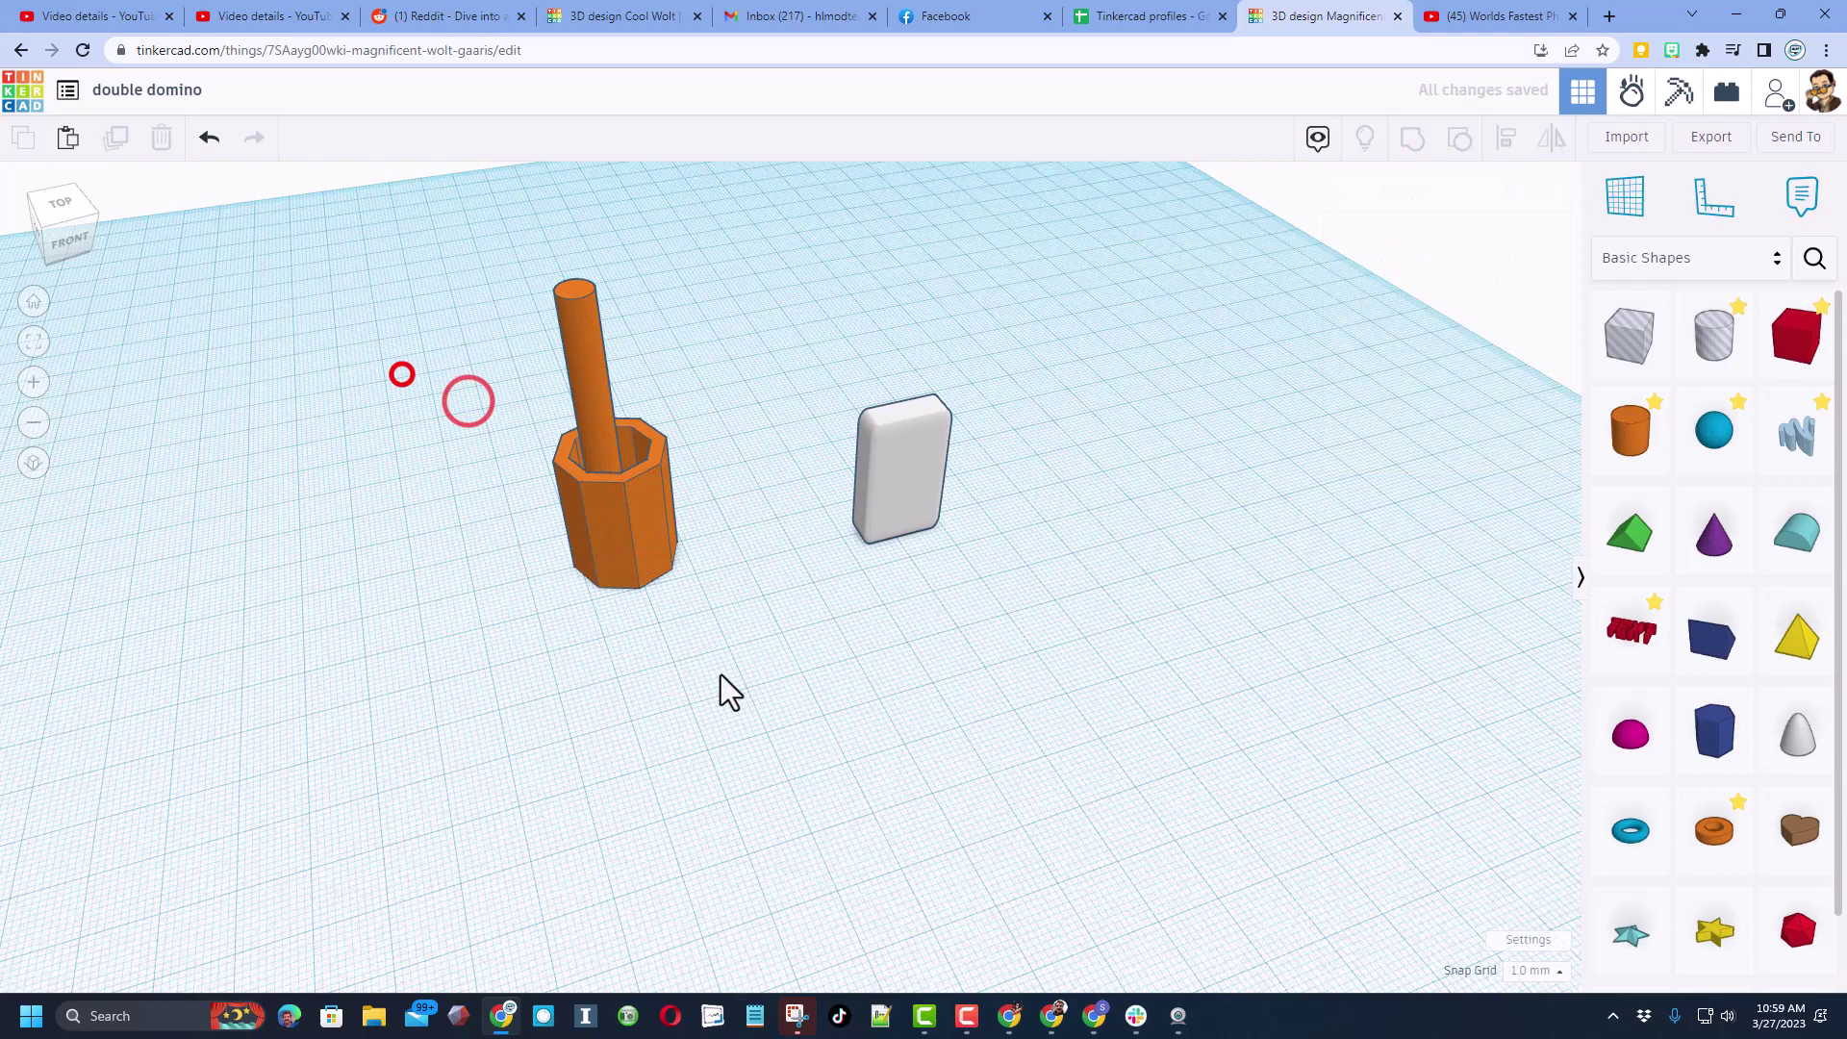
# Step: Center the rod on the octagonal cup along both axes using Align
pyautogui.moveTo(406, 346); pyautogui.dragTo(769, 625)
pyautogui.press('l')
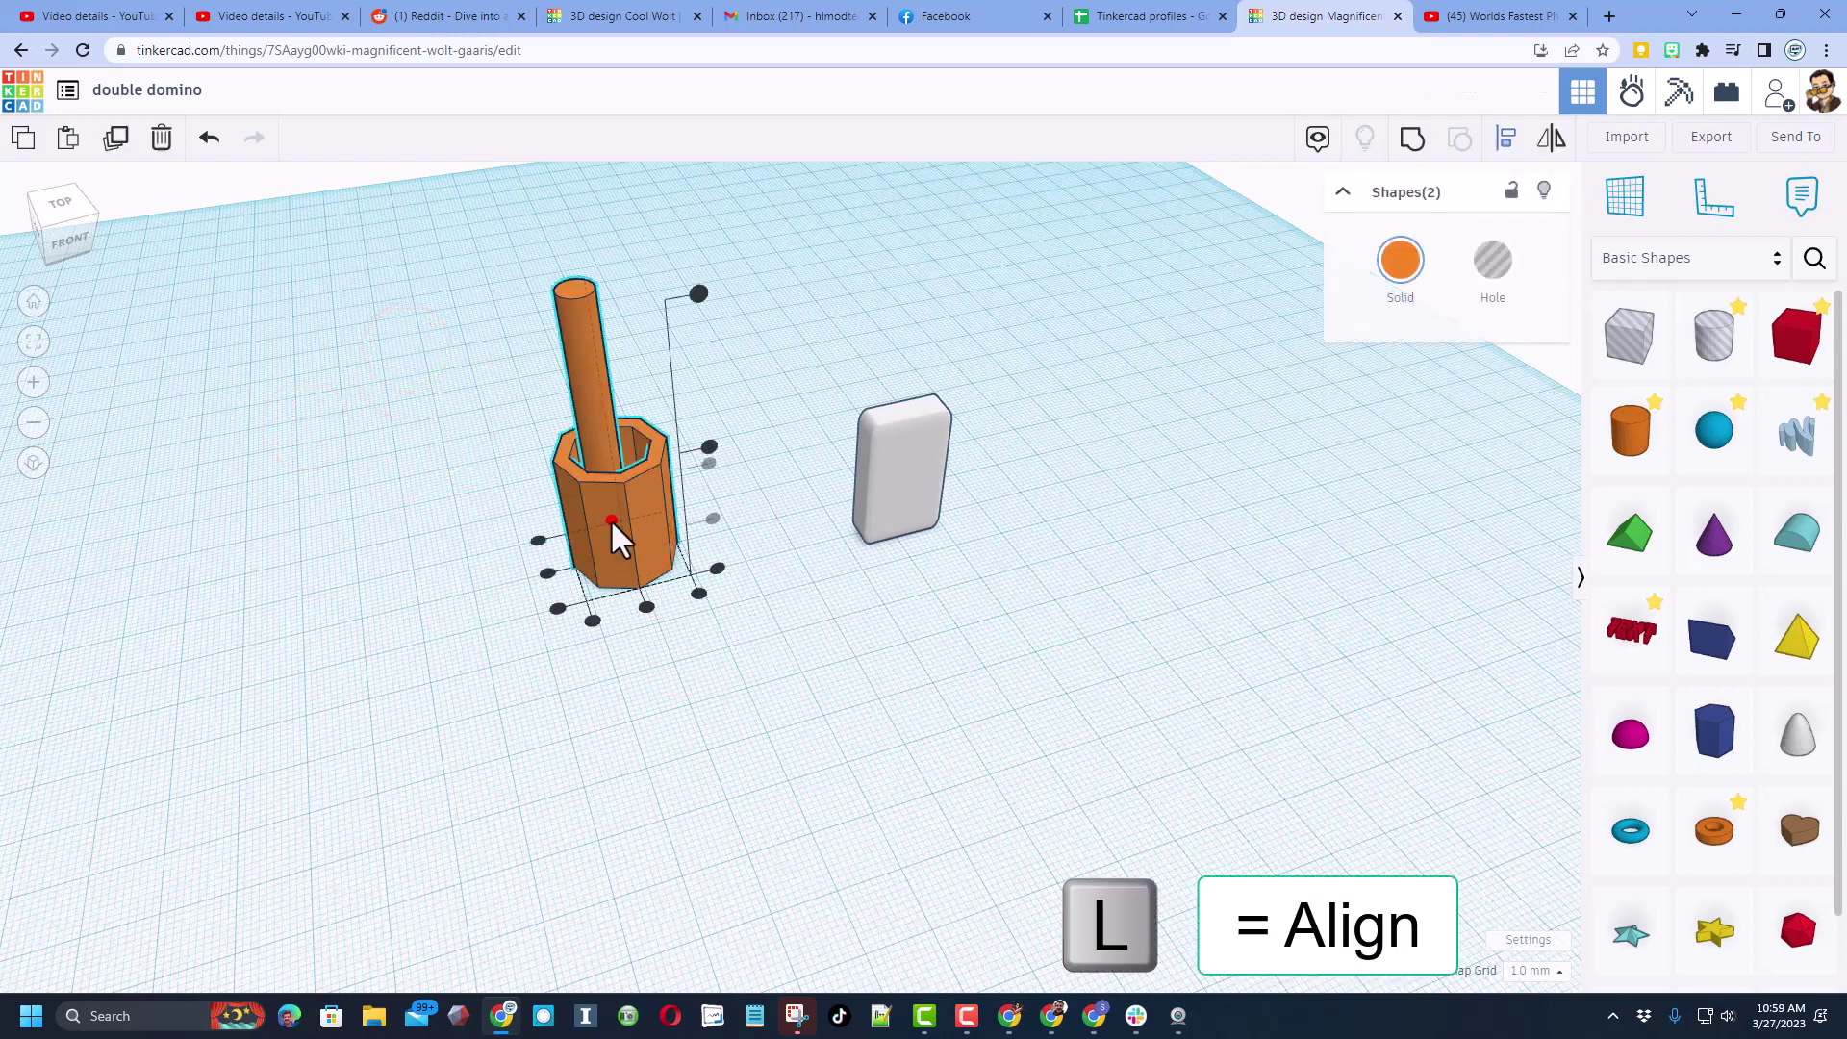
pyautogui.click(644, 605)
pyautogui.click(548, 574)
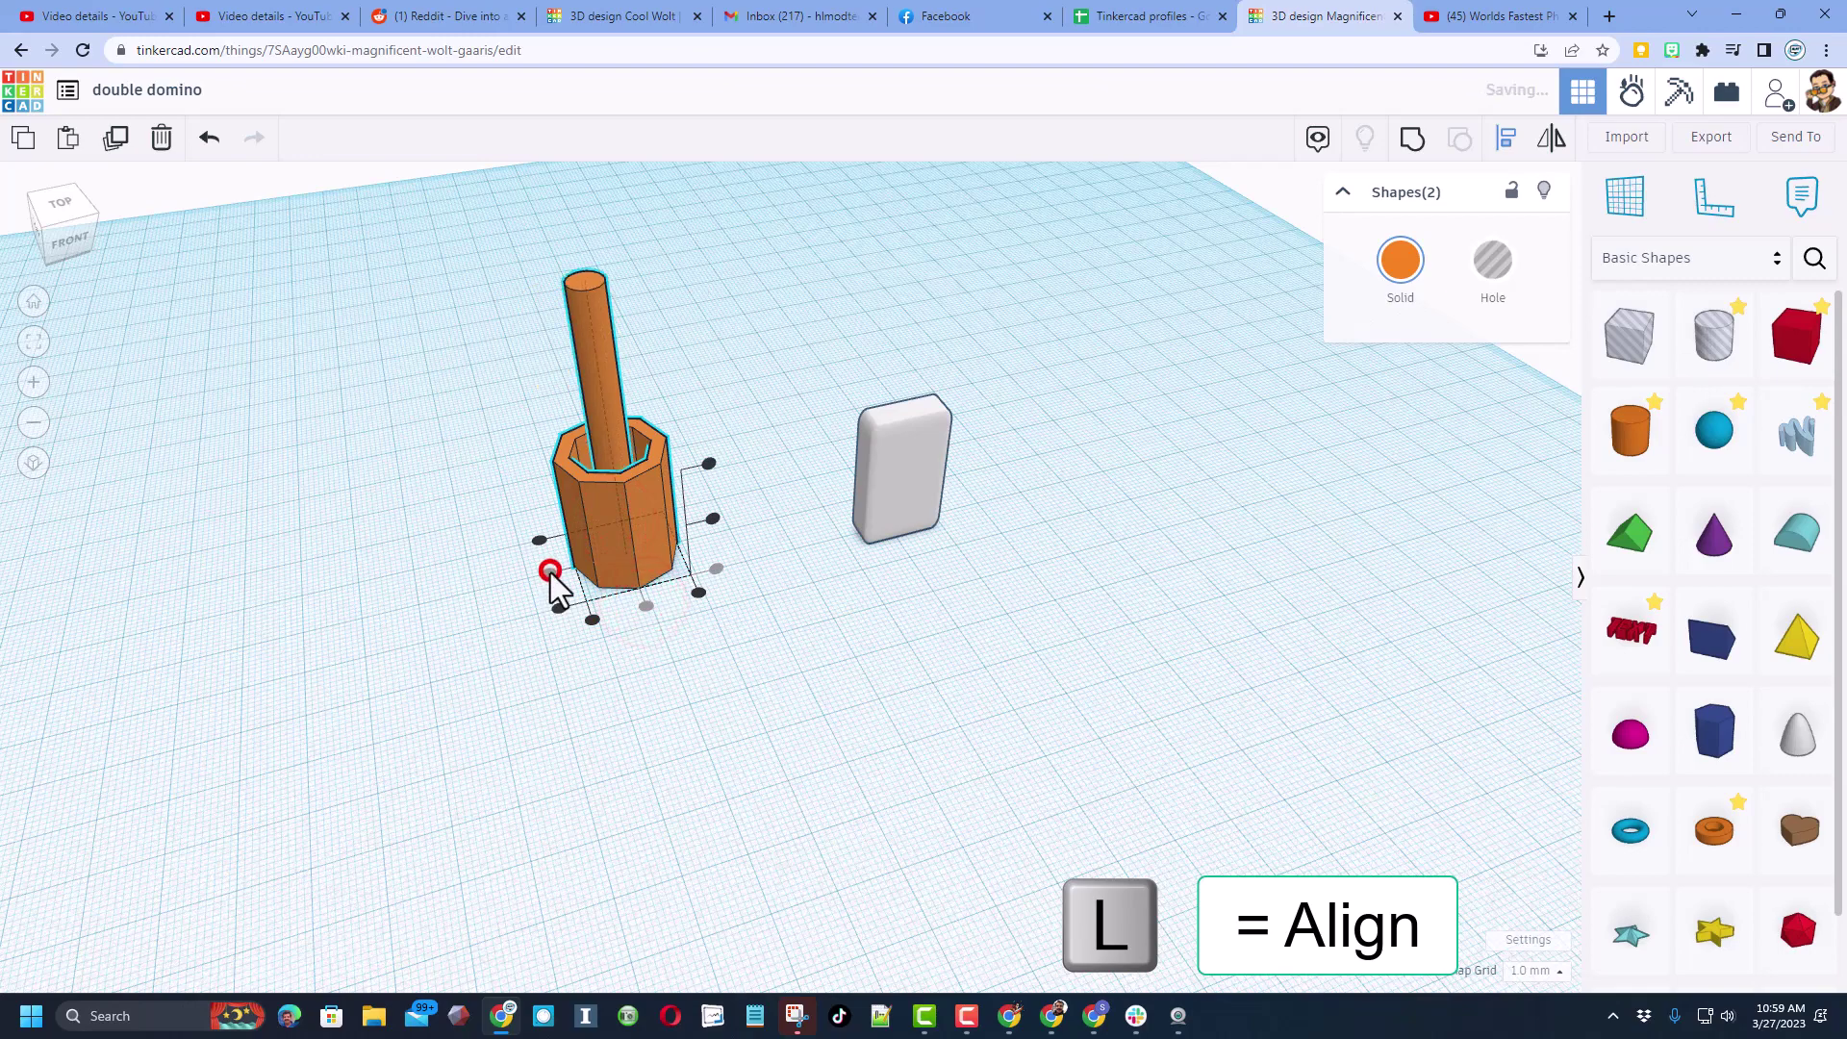
pyautogui.click(524, 590)
pyautogui.click(449, 545)
# Step: Shorten the inner cylinder rod to 45 mm tall
pyautogui.moveTo(834, 405); pyautogui.dragTo(641, 511, button='right')
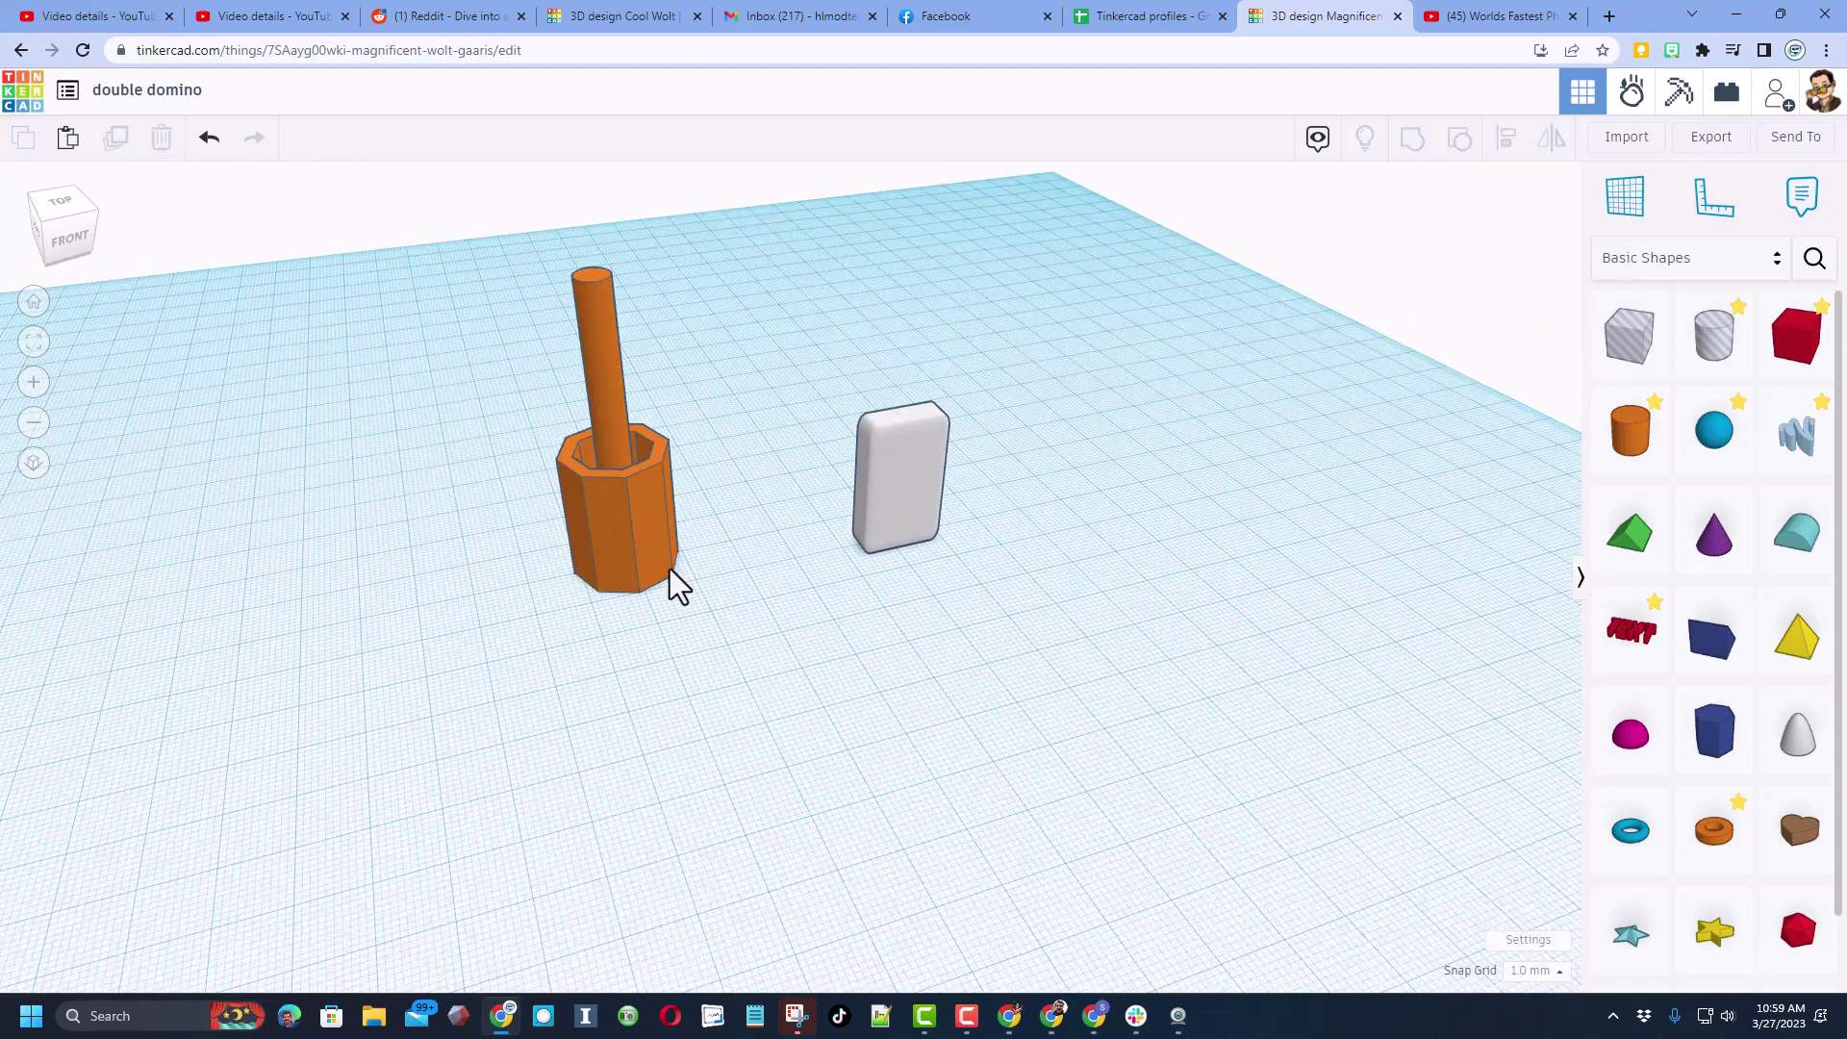
pyautogui.click(623, 474)
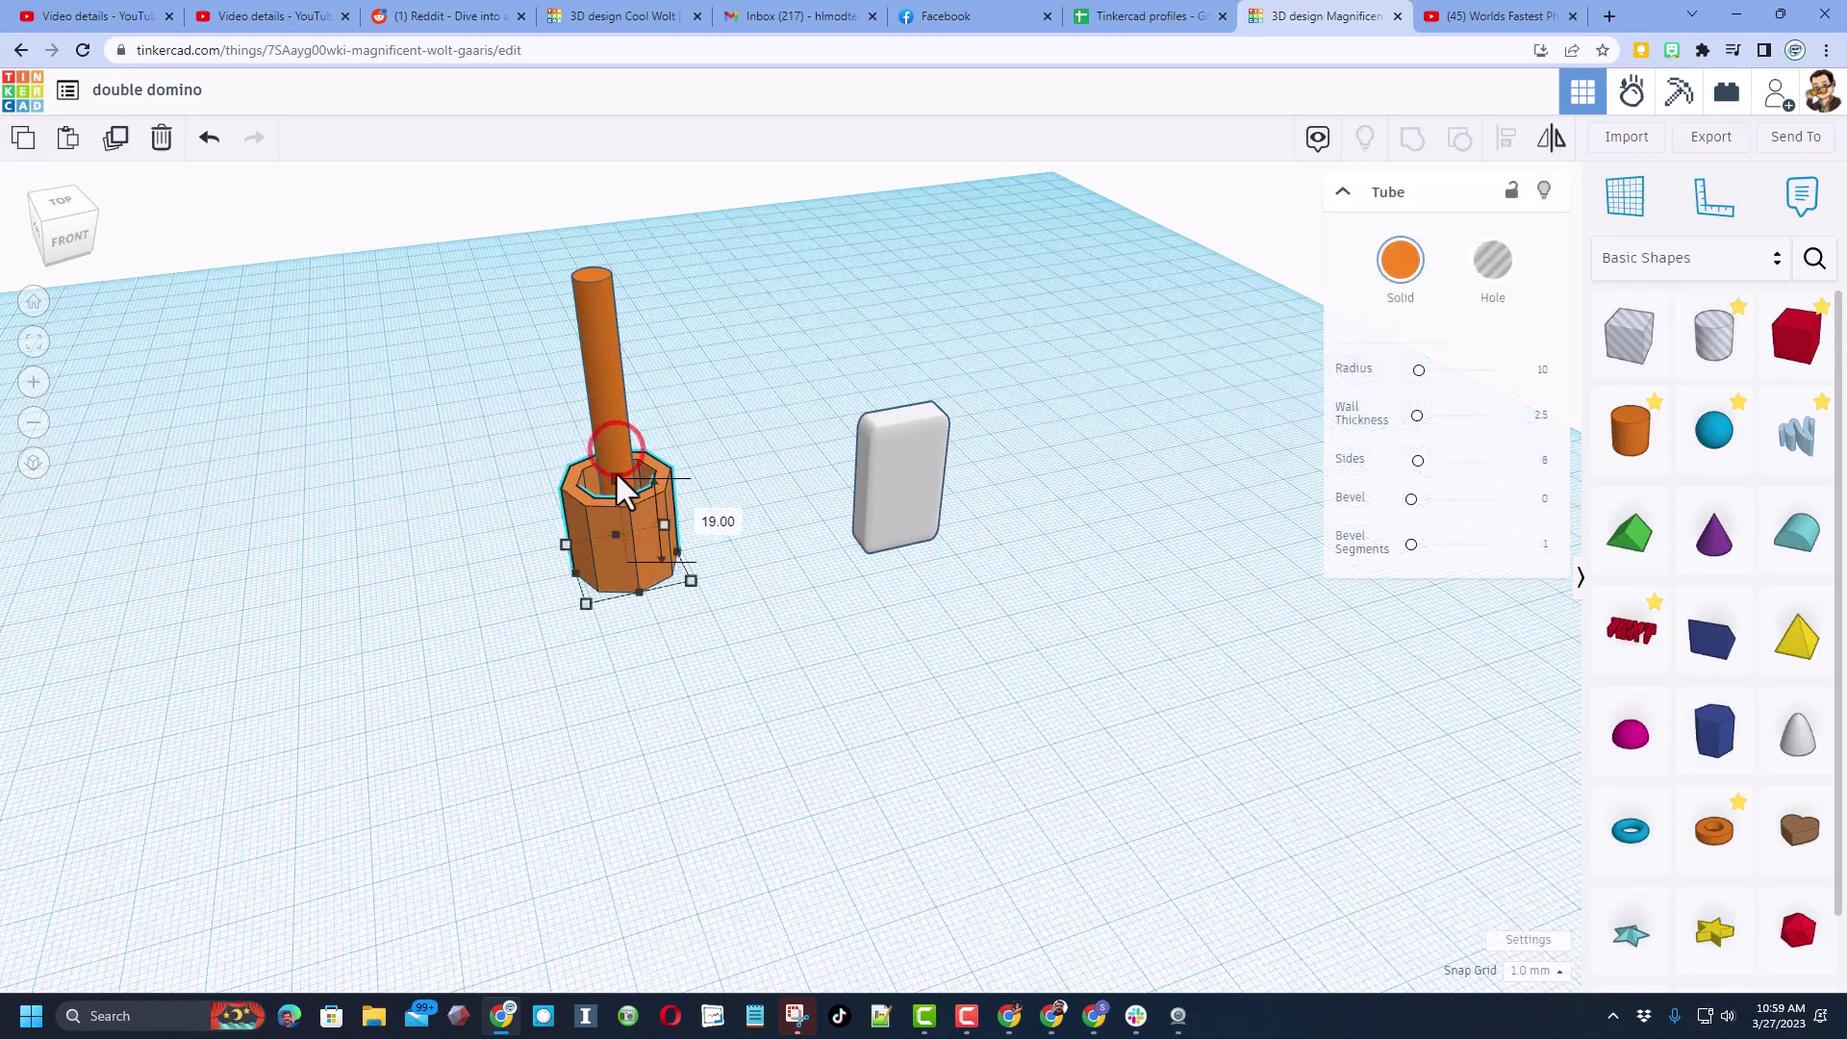
pyautogui.moveTo(674, 537); pyautogui.dragTo(783, 458, button='right')
pyautogui.moveTo(892, 608); pyautogui.dragTo(625, 614, button='right')
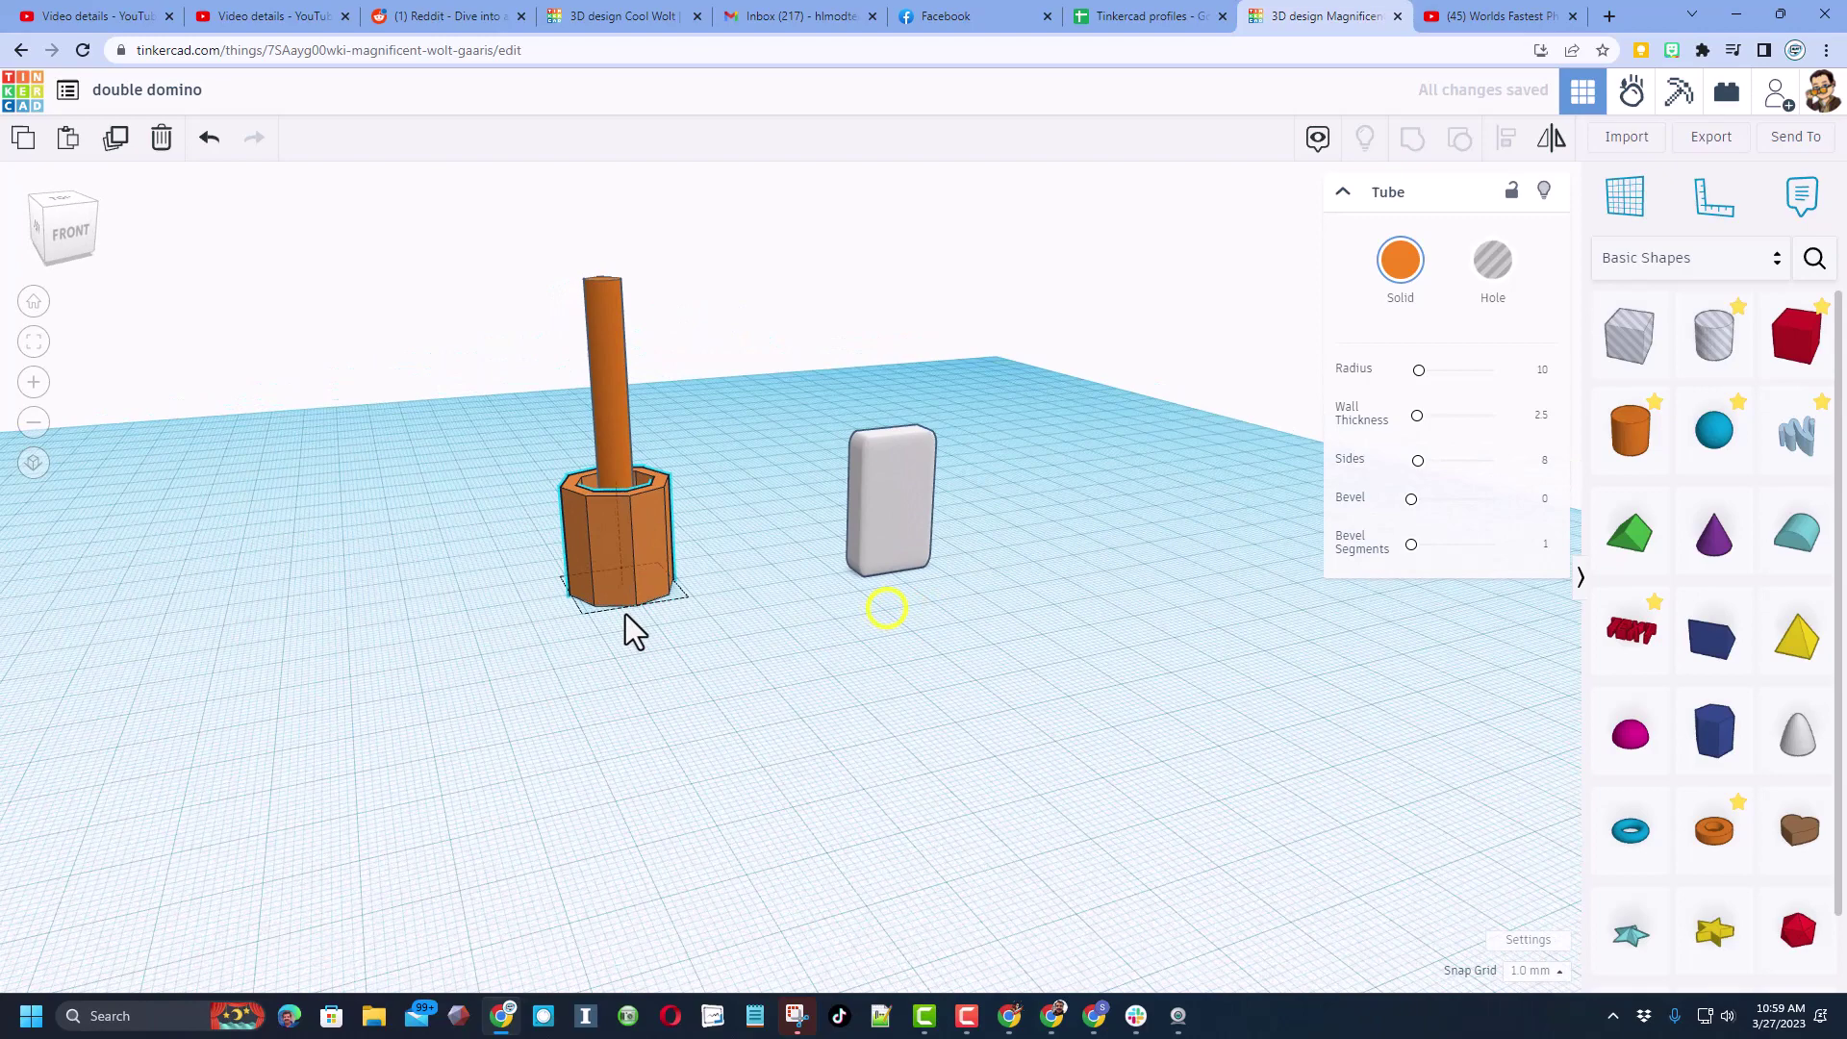
pyautogui.click(625, 446)
pyautogui.moveTo(623, 284); pyautogui.dragTo(627, 355)
pyautogui.moveTo(705, 404); pyautogui.dragTo(867, 540, button='right')
# Step: Add a red box and shape it into a 105 mm long, 2 mm thick upright panel about 25 mm tall
pyautogui.moveTo(1795, 341); pyautogui.dragTo(917, 604)
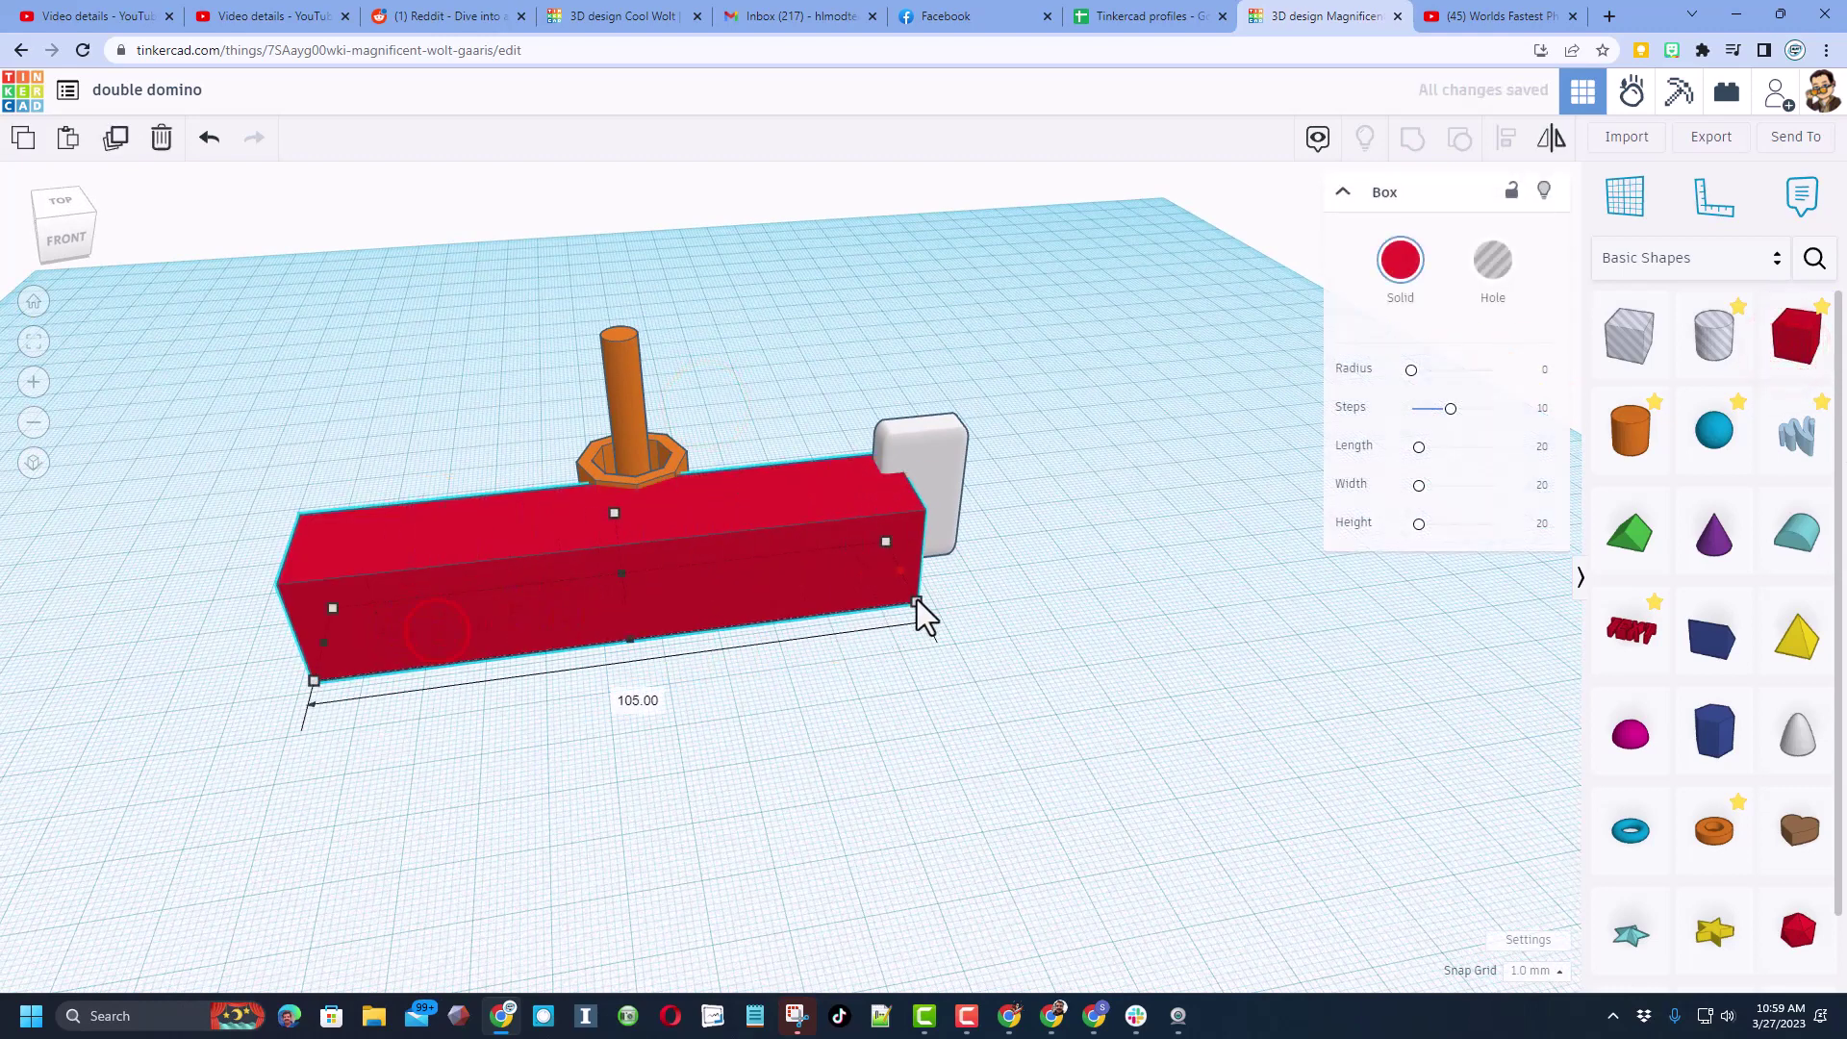
pyautogui.moveTo(639, 637); pyautogui.dragTo(594, 521)
pyautogui.moveTo(638, 423); pyautogui.dragTo(626, 290)
pyautogui.moveTo(896, 386); pyautogui.dragTo(701, 520, button='right')
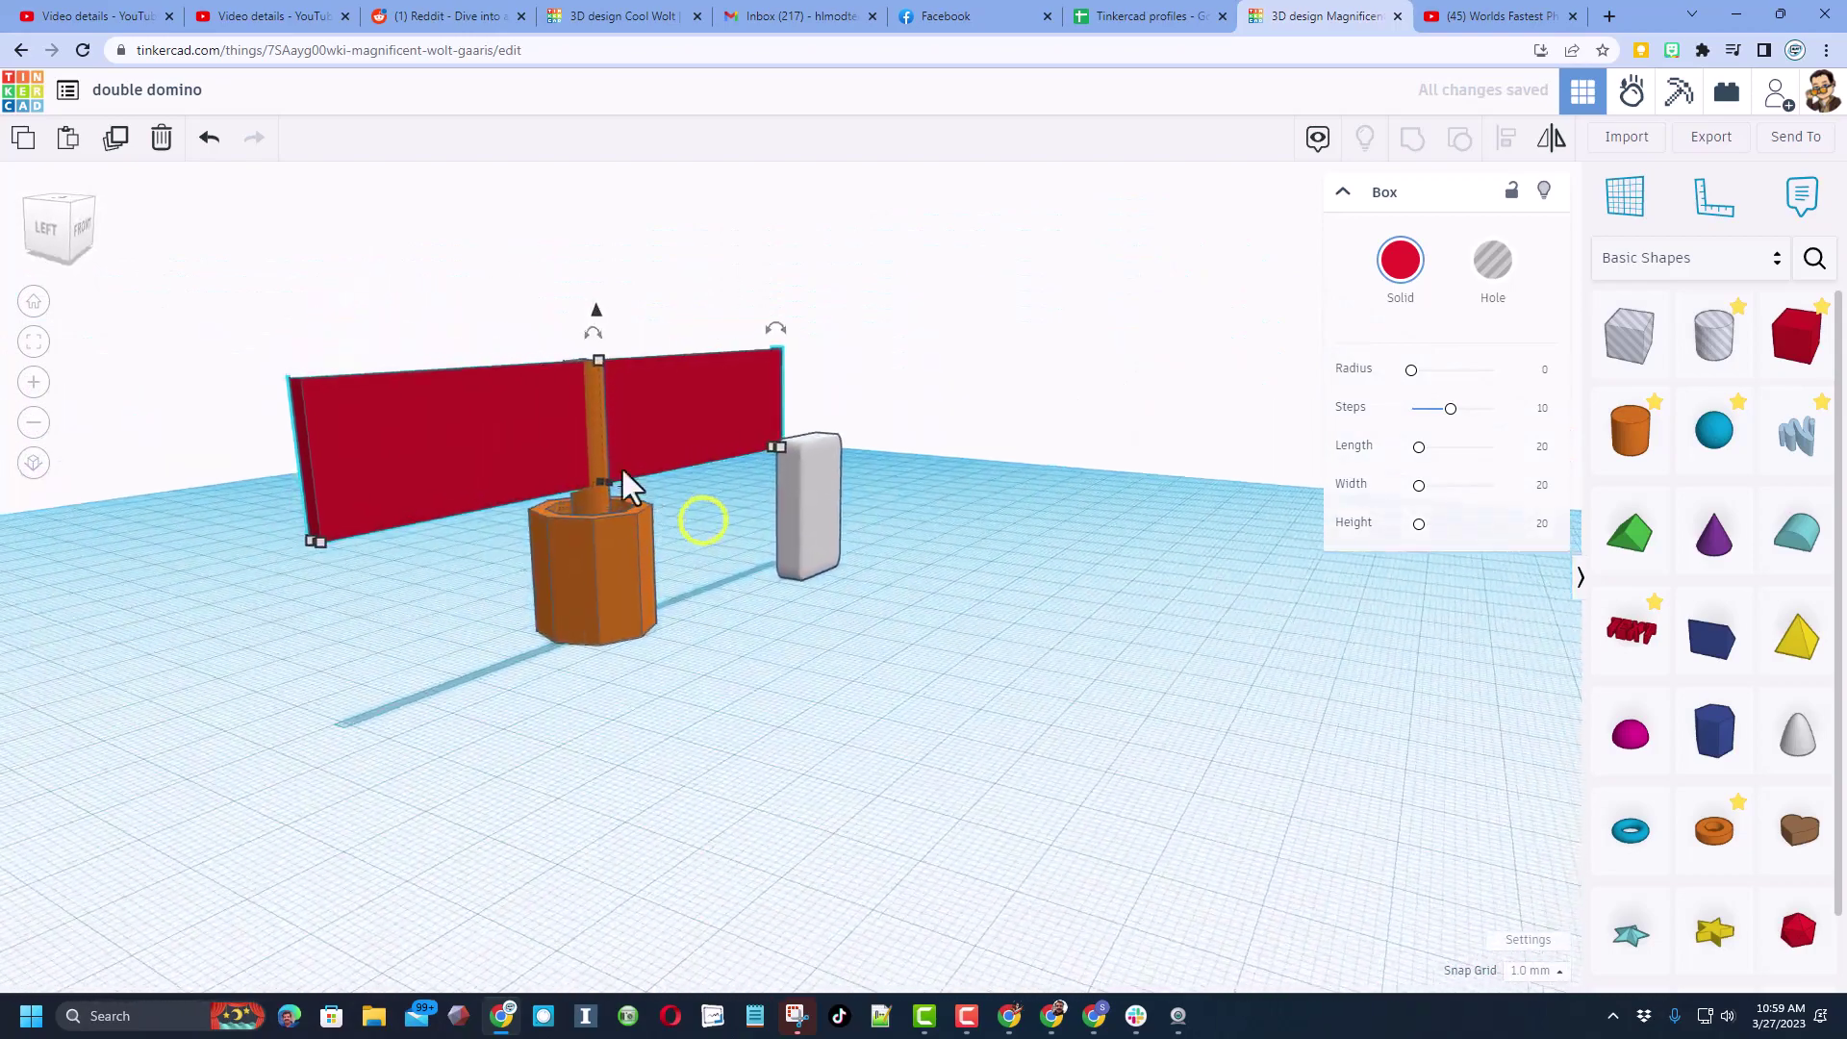
pyautogui.moveTo(599, 362); pyautogui.dragTo(593, 312)
pyautogui.moveTo(788, 626); pyautogui.dragTo(631, 681, button='right')
# Step: Center the red panel on the orange rod with Align
pyautogui.press('l')
pyautogui.moveTo(552, 152); pyautogui.dragTo(668, 768)
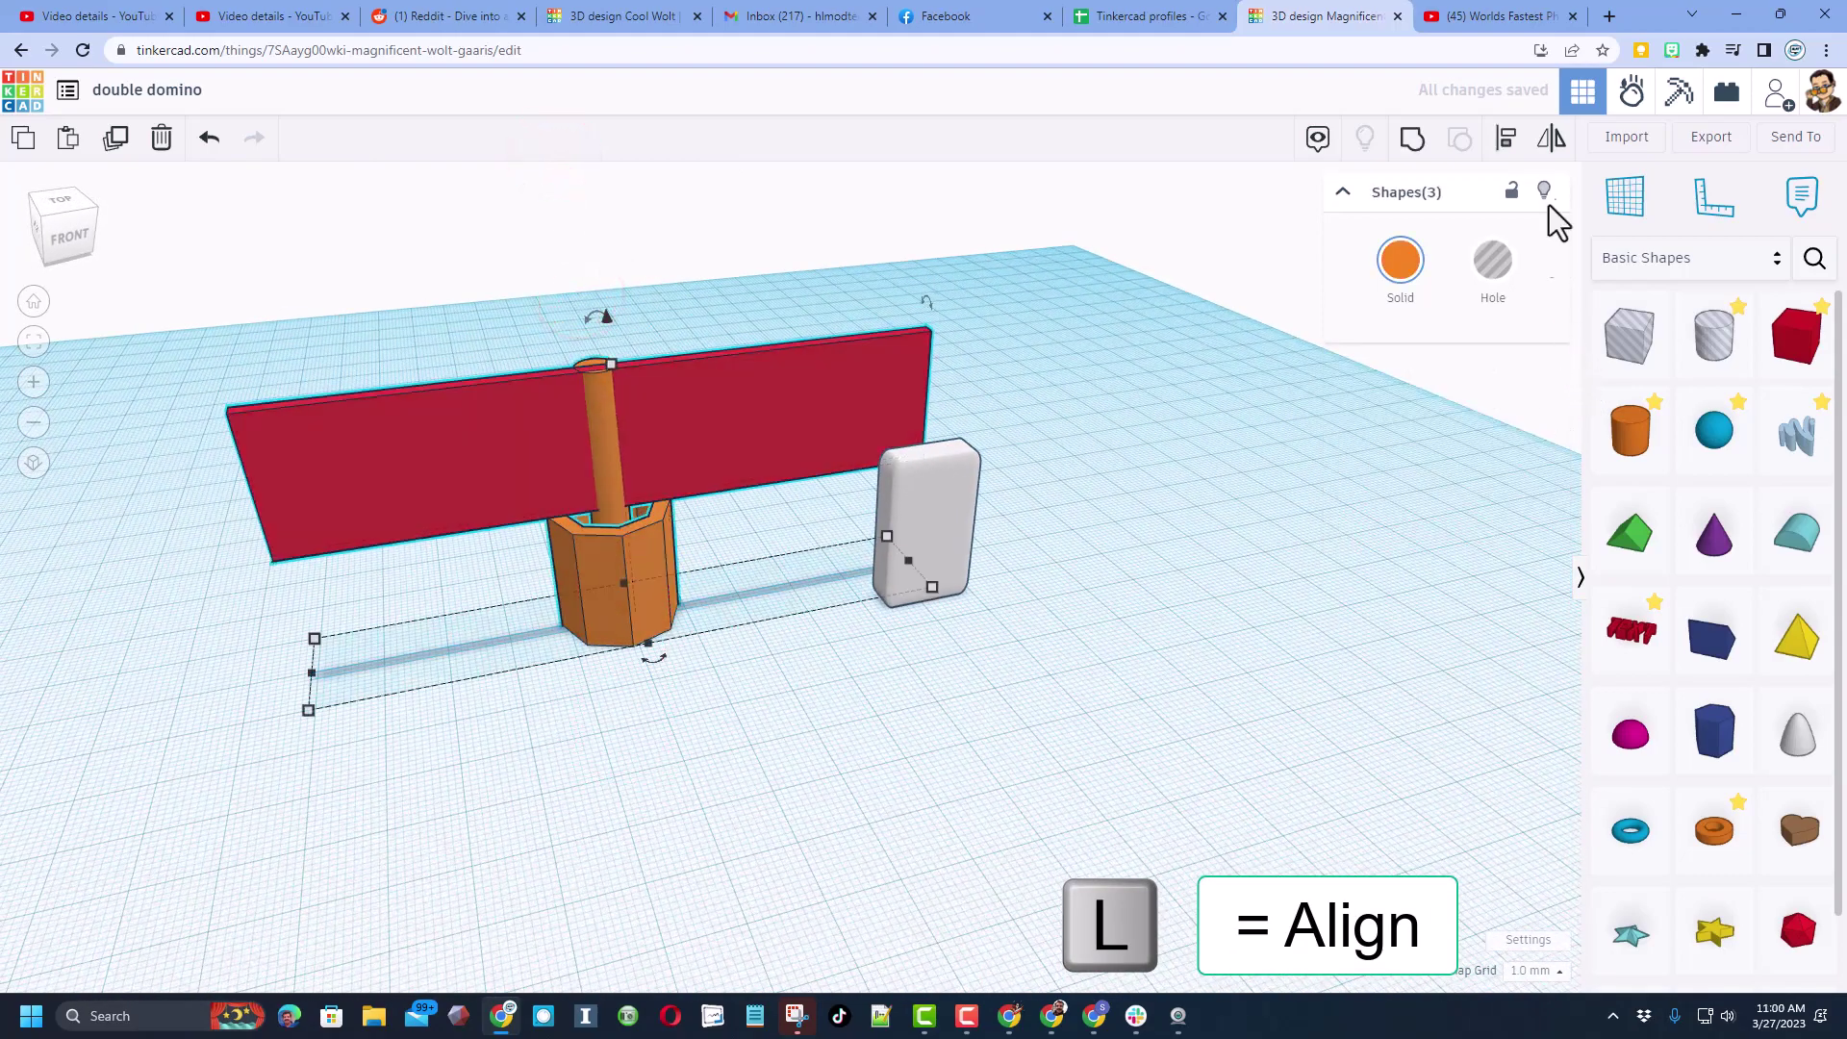
pyautogui.click(1506, 136)
pyautogui.click(647, 599)
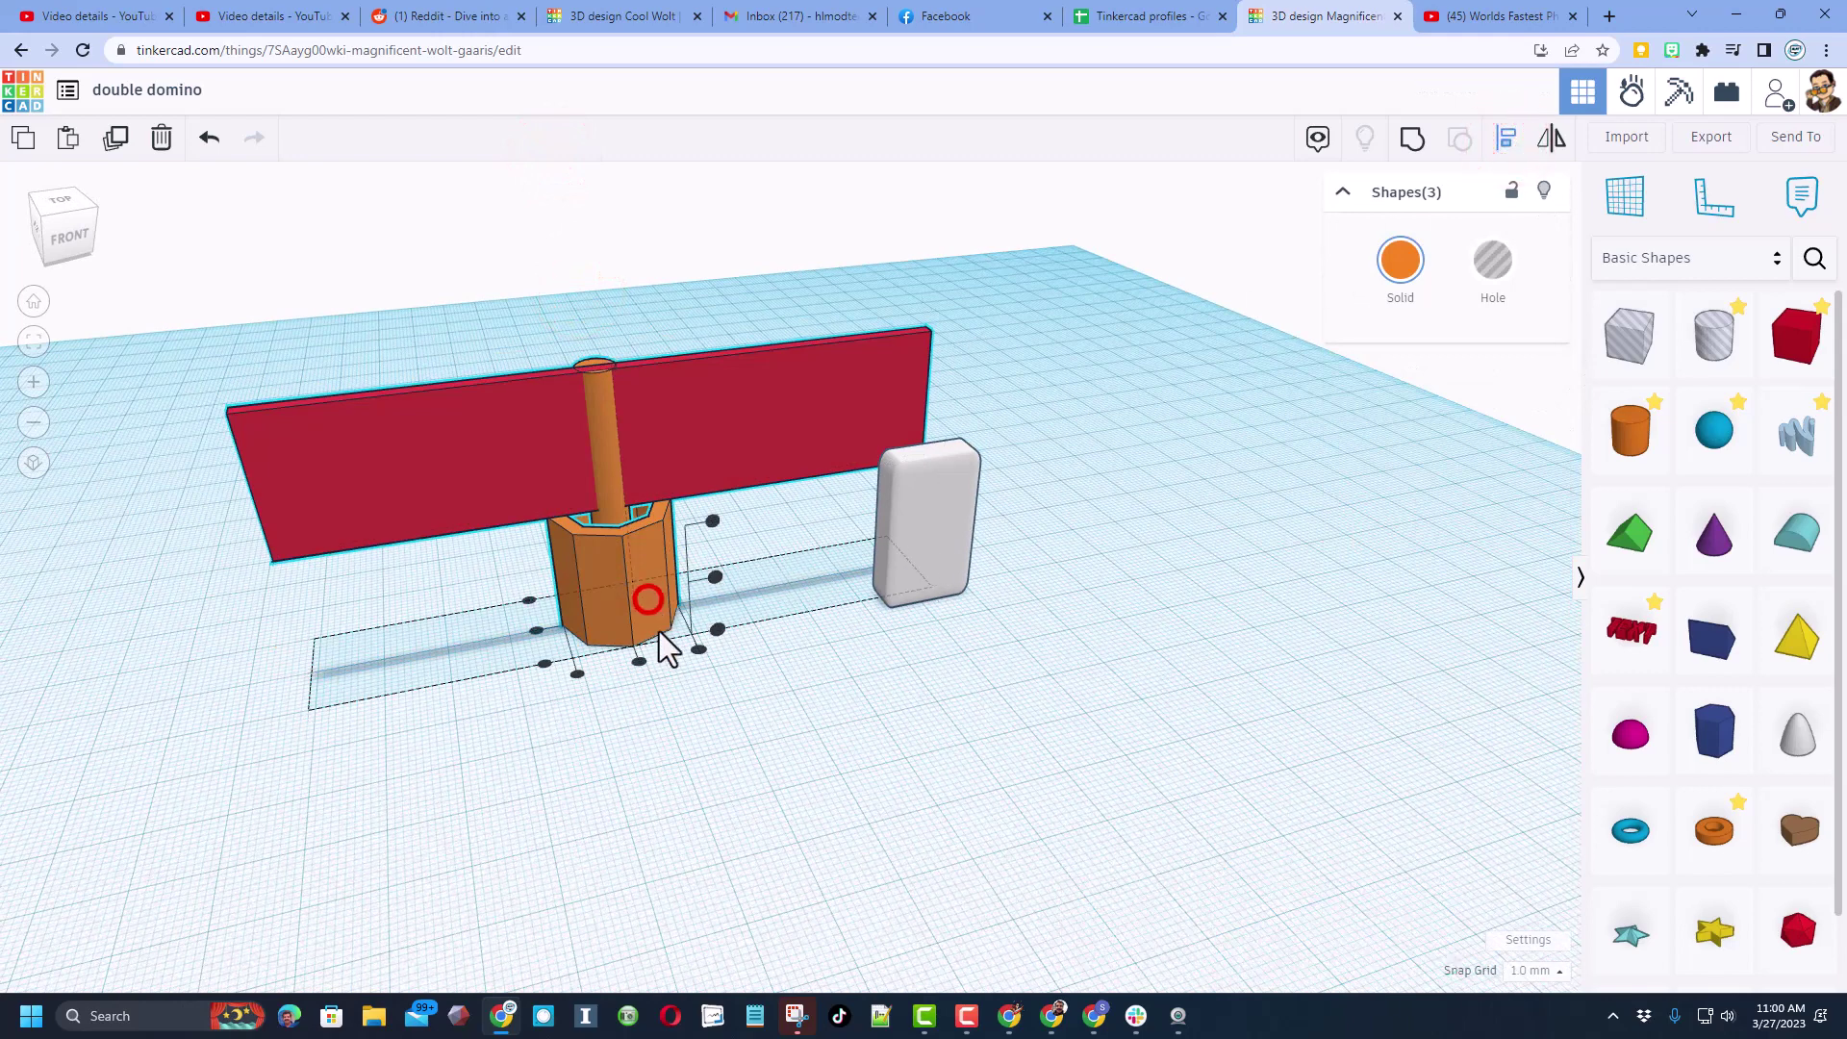
pyautogui.click(639, 662)
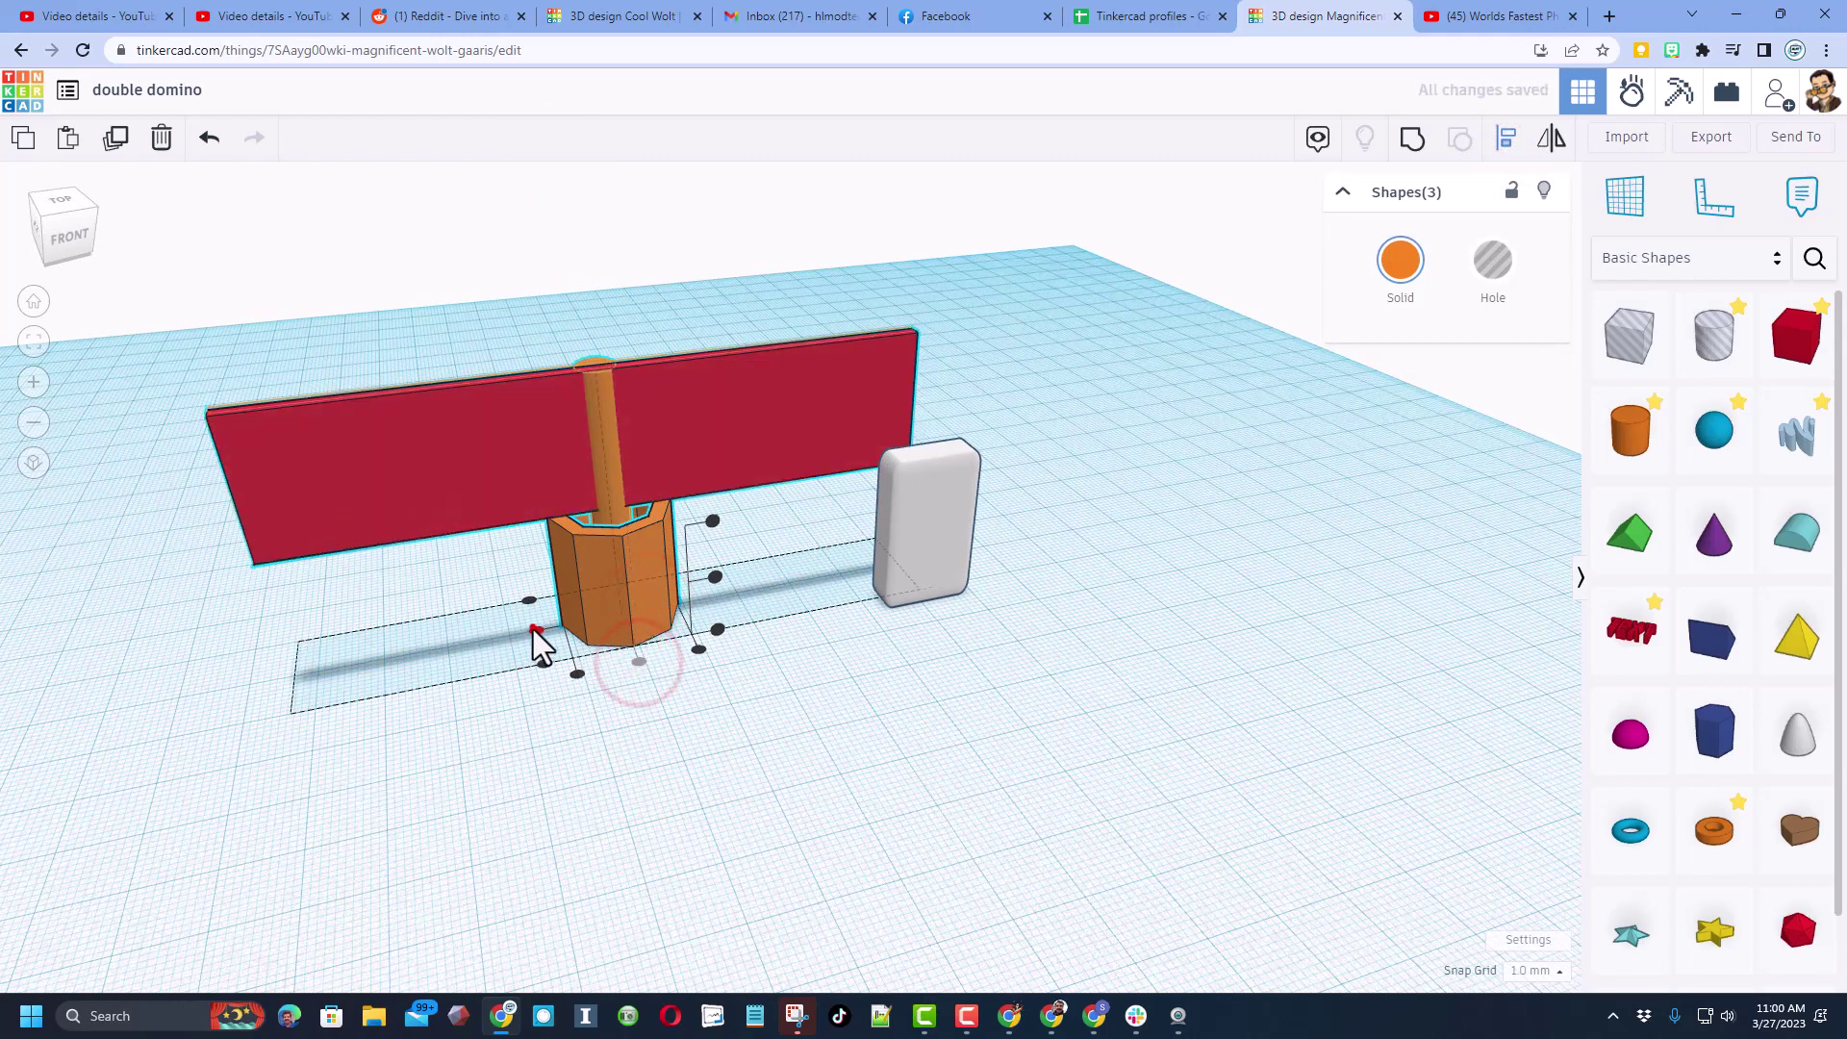
pyautogui.click(534, 631)
# Step: Group the panel and rod into one orange spinner paddle
pyautogui.click(682, 753)
pyautogui.click(605, 317)
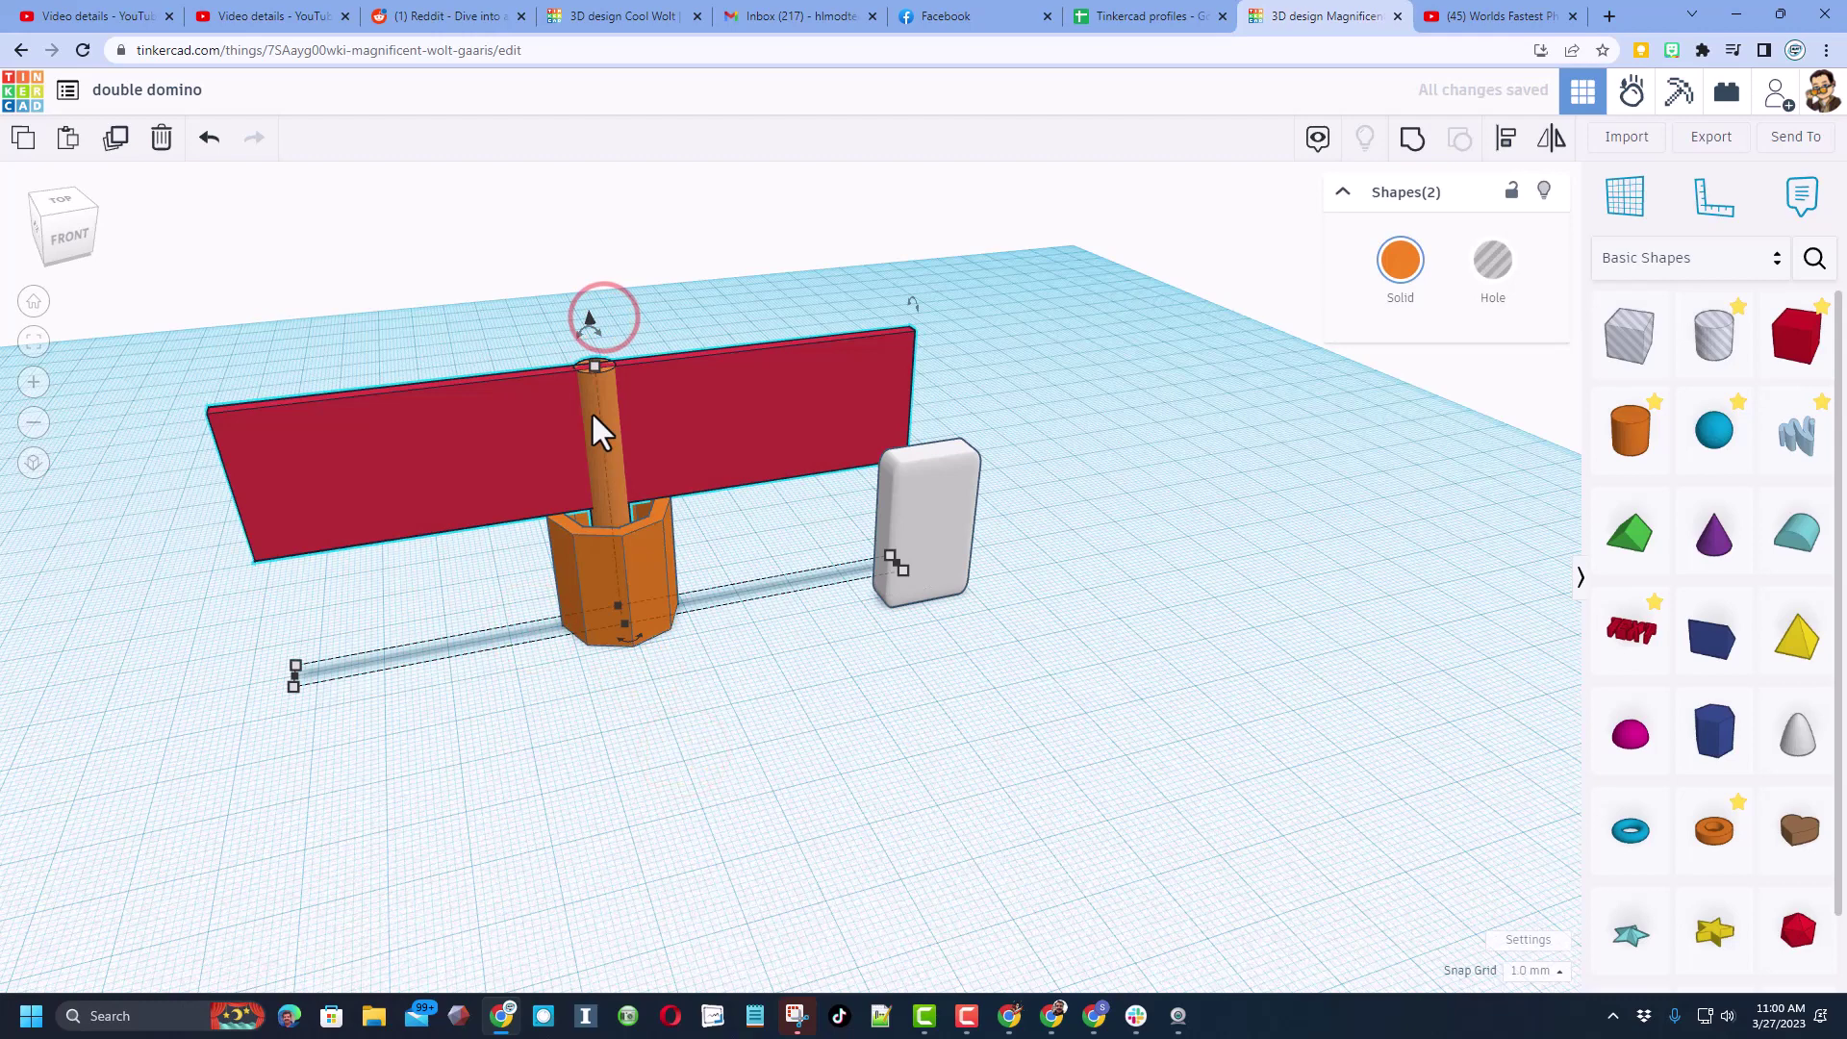
pyautogui.hotkey('ctrl', 'g')
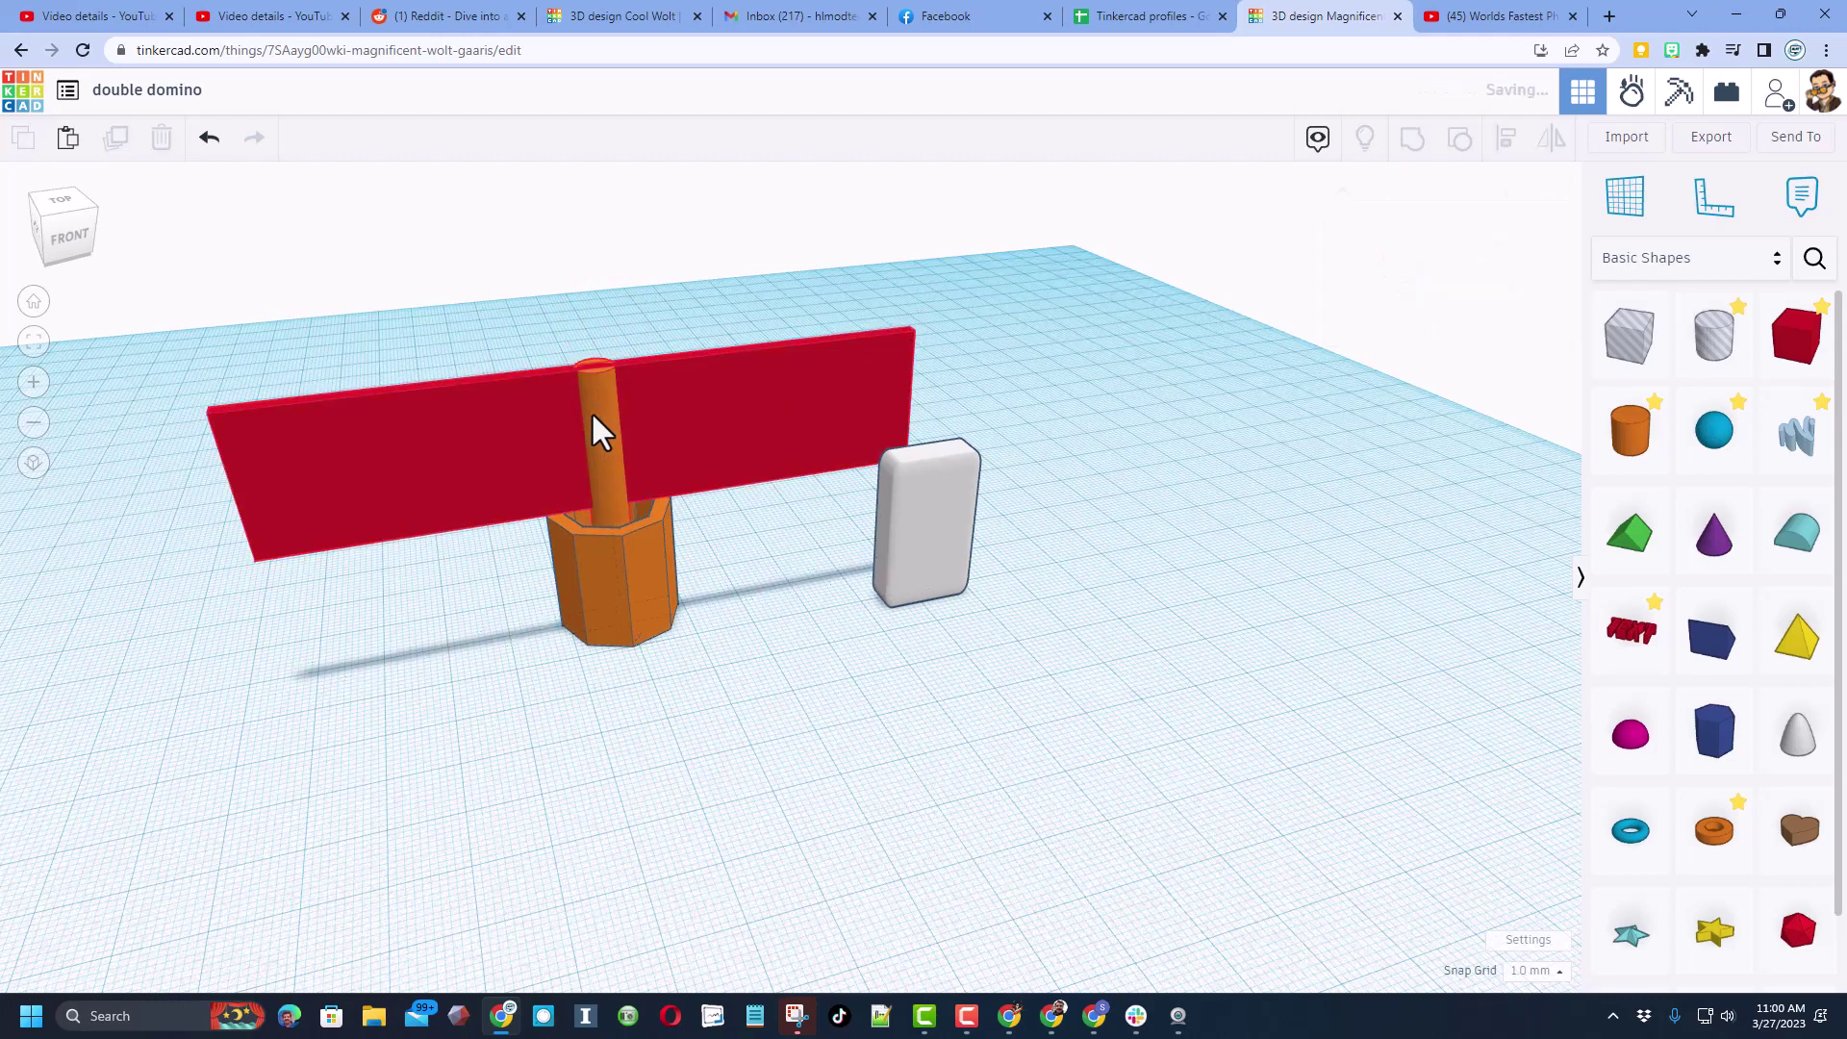
pyautogui.click(1032, 694)
# Step: Nudge the white domino toward the paddle and duplicate it into an evenly spaced row
pyautogui.click(944, 558)
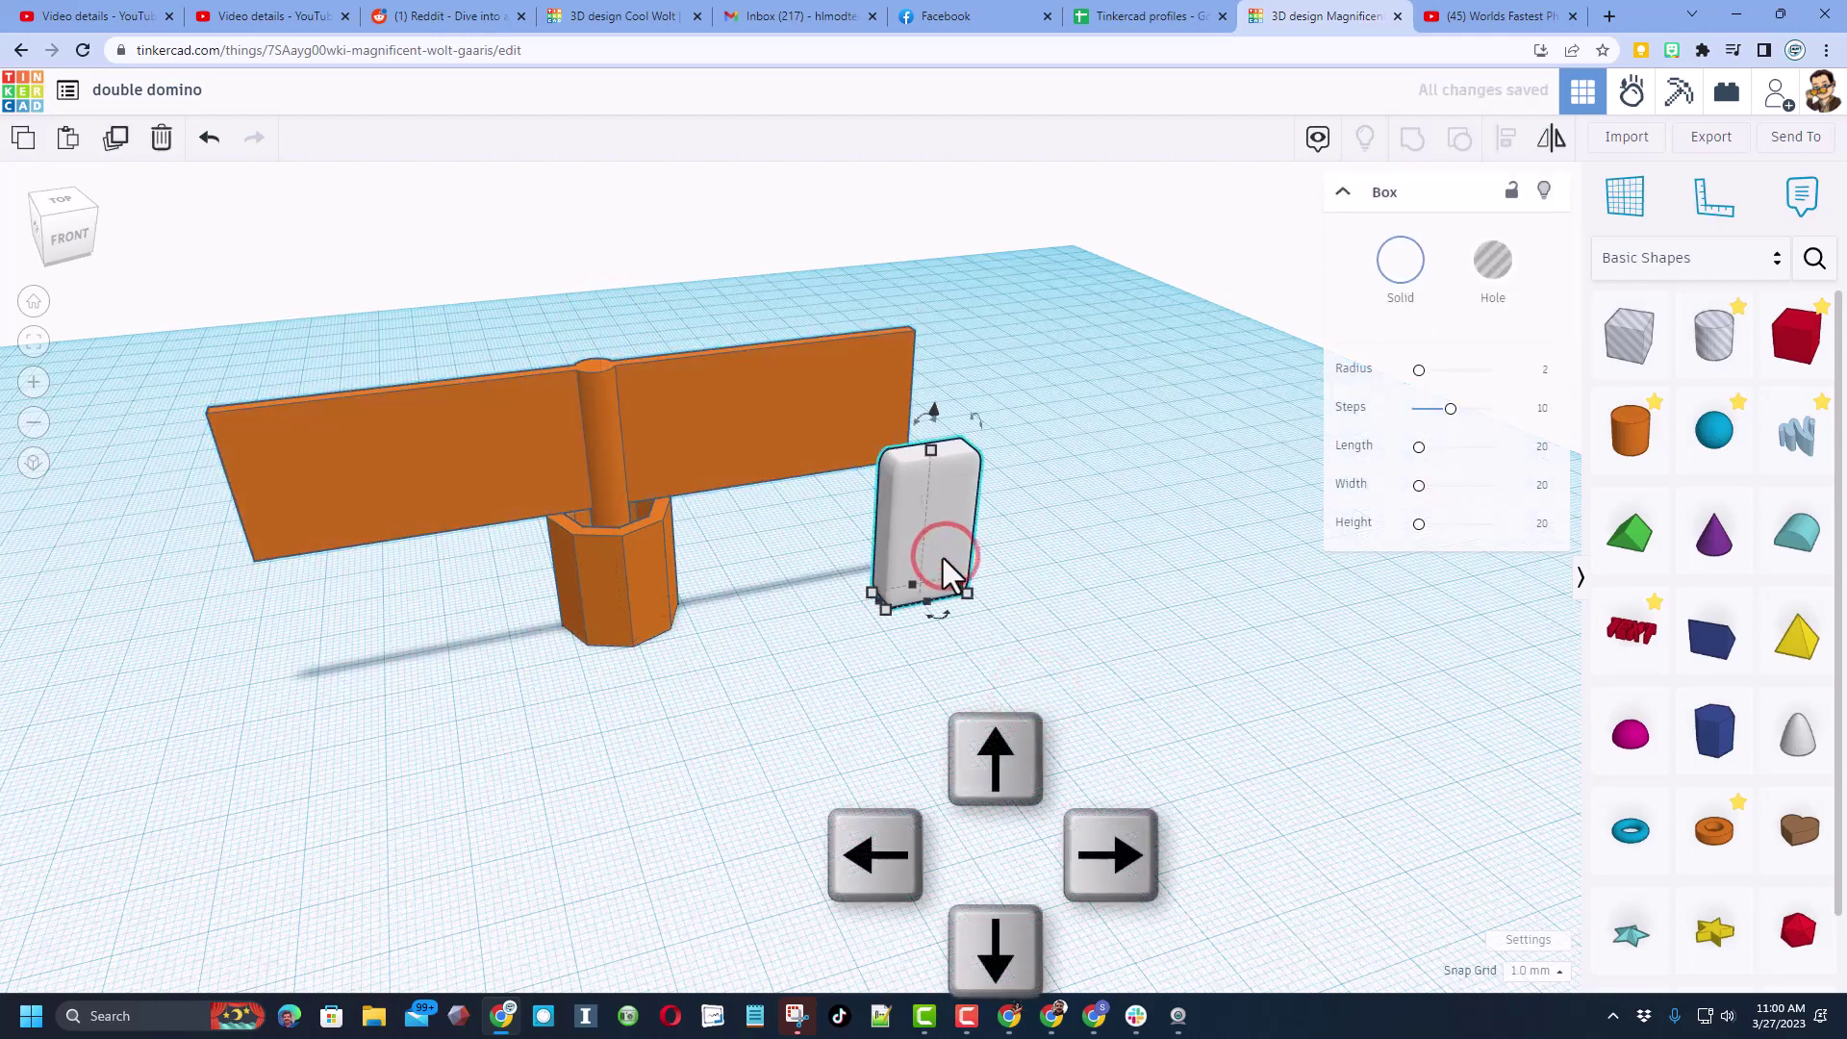
pyautogui.press('Left')
pyautogui.press('Left')
pyautogui.press('Left')
pyautogui.press('Left')
pyautogui.press('Left')
pyautogui.press('Left')
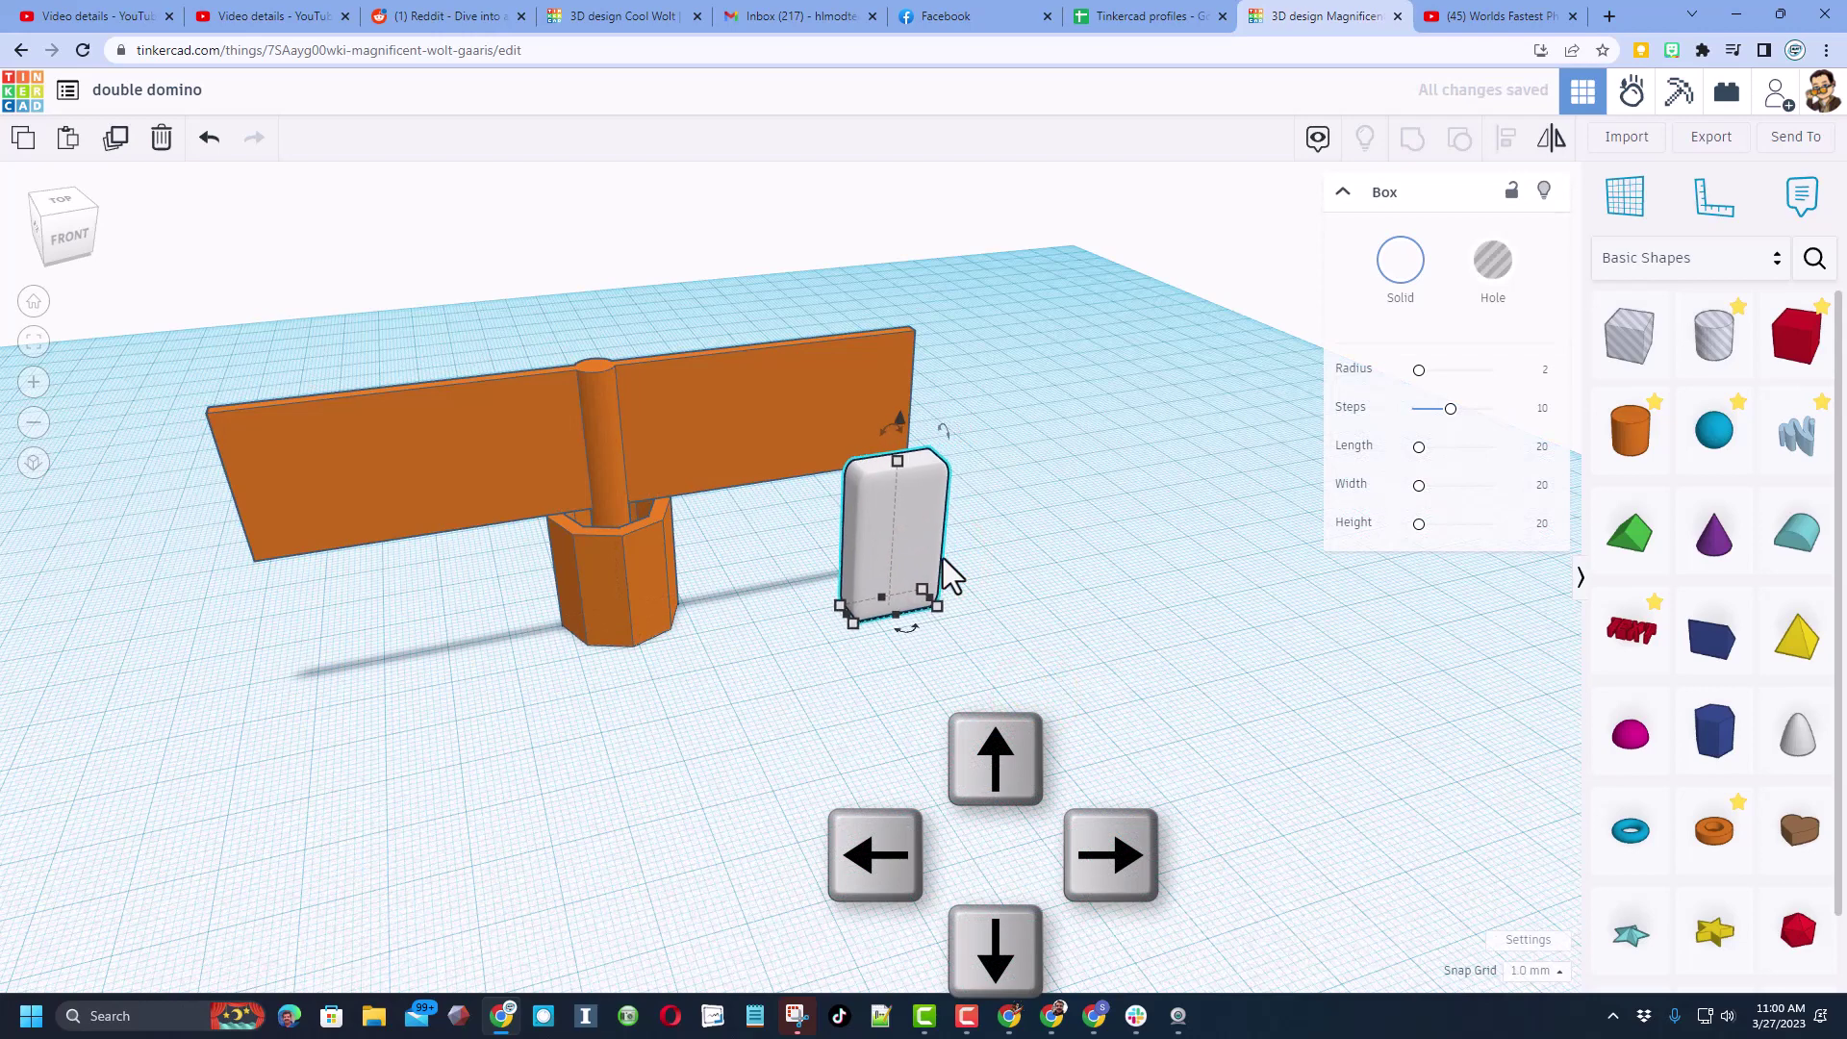
pyautogui.hotkey('ctrl', 'd')
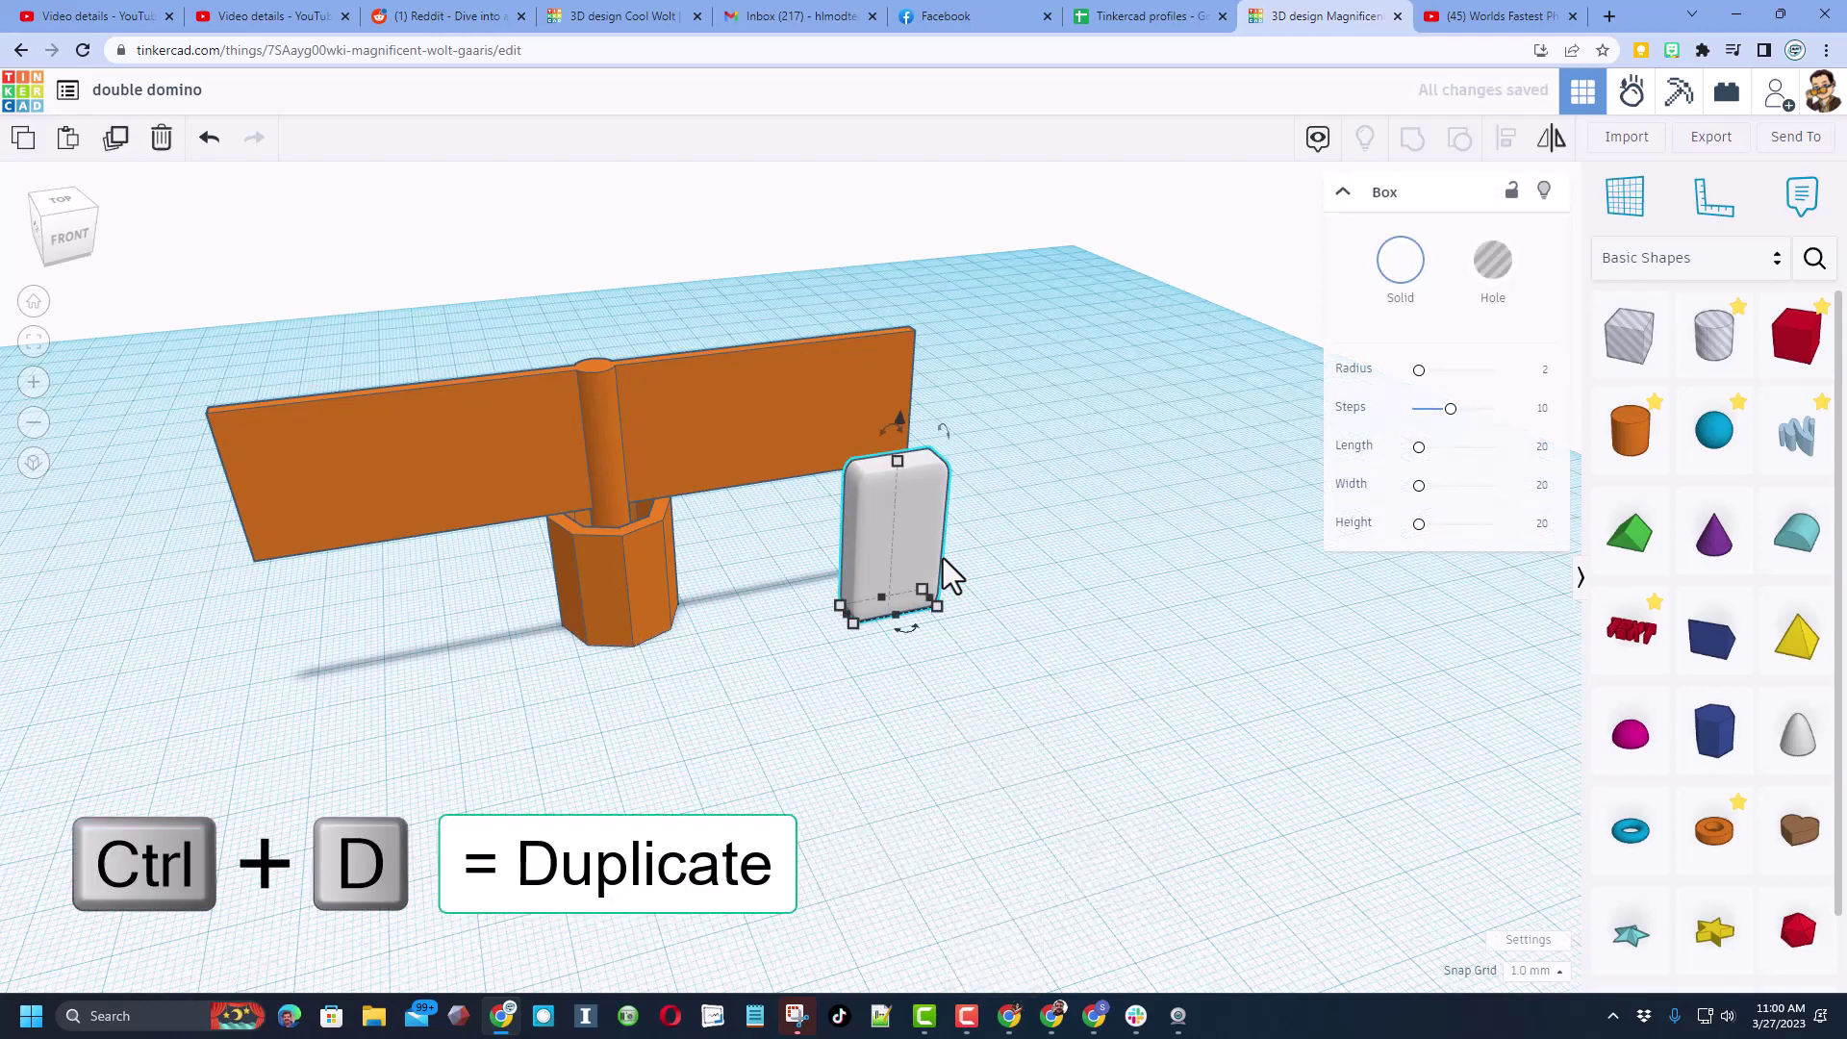
pyautogui.press('Down')
pyautogui.press('Down')
pyautogui.press('Down')
pyautogui.press('Down')
pyautogui.press('Down')
pyautogui.press('Down')
pyautogui.press('Down')
pyautogui.press('Down')
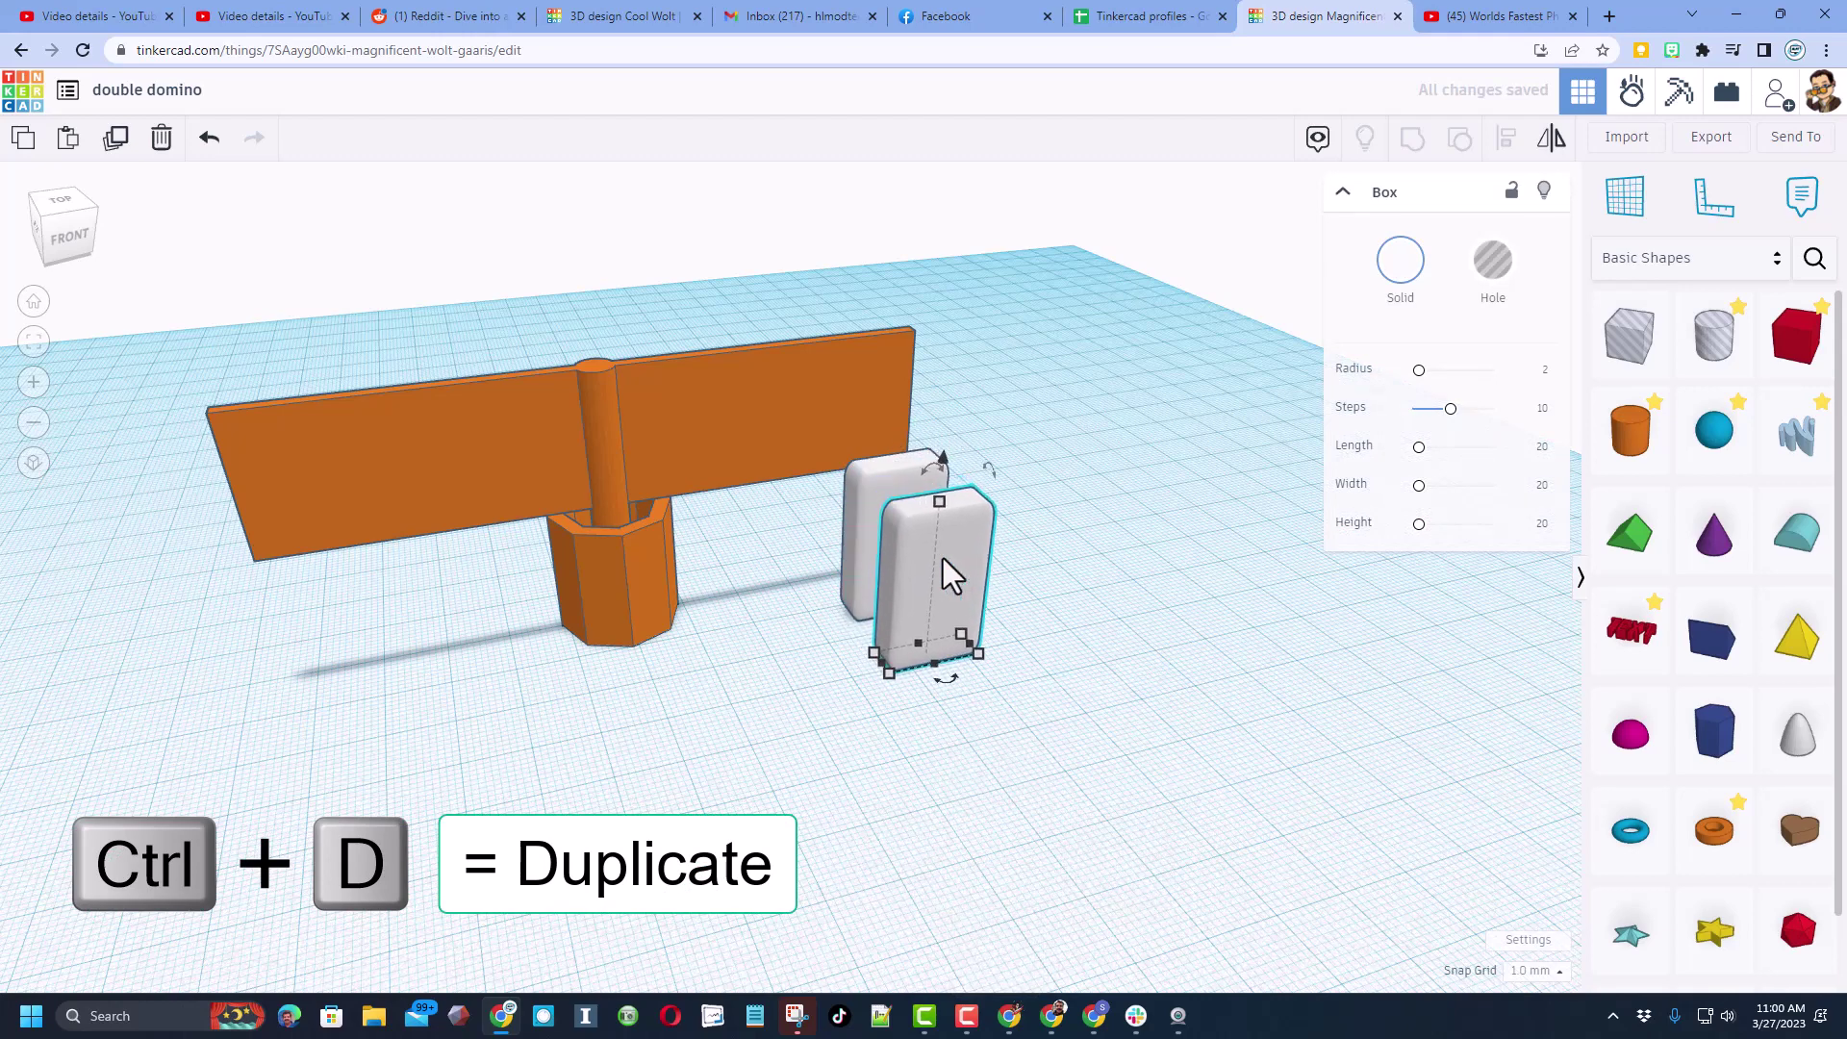
pyautogui.press('Down')
pyautogui.press('Down')
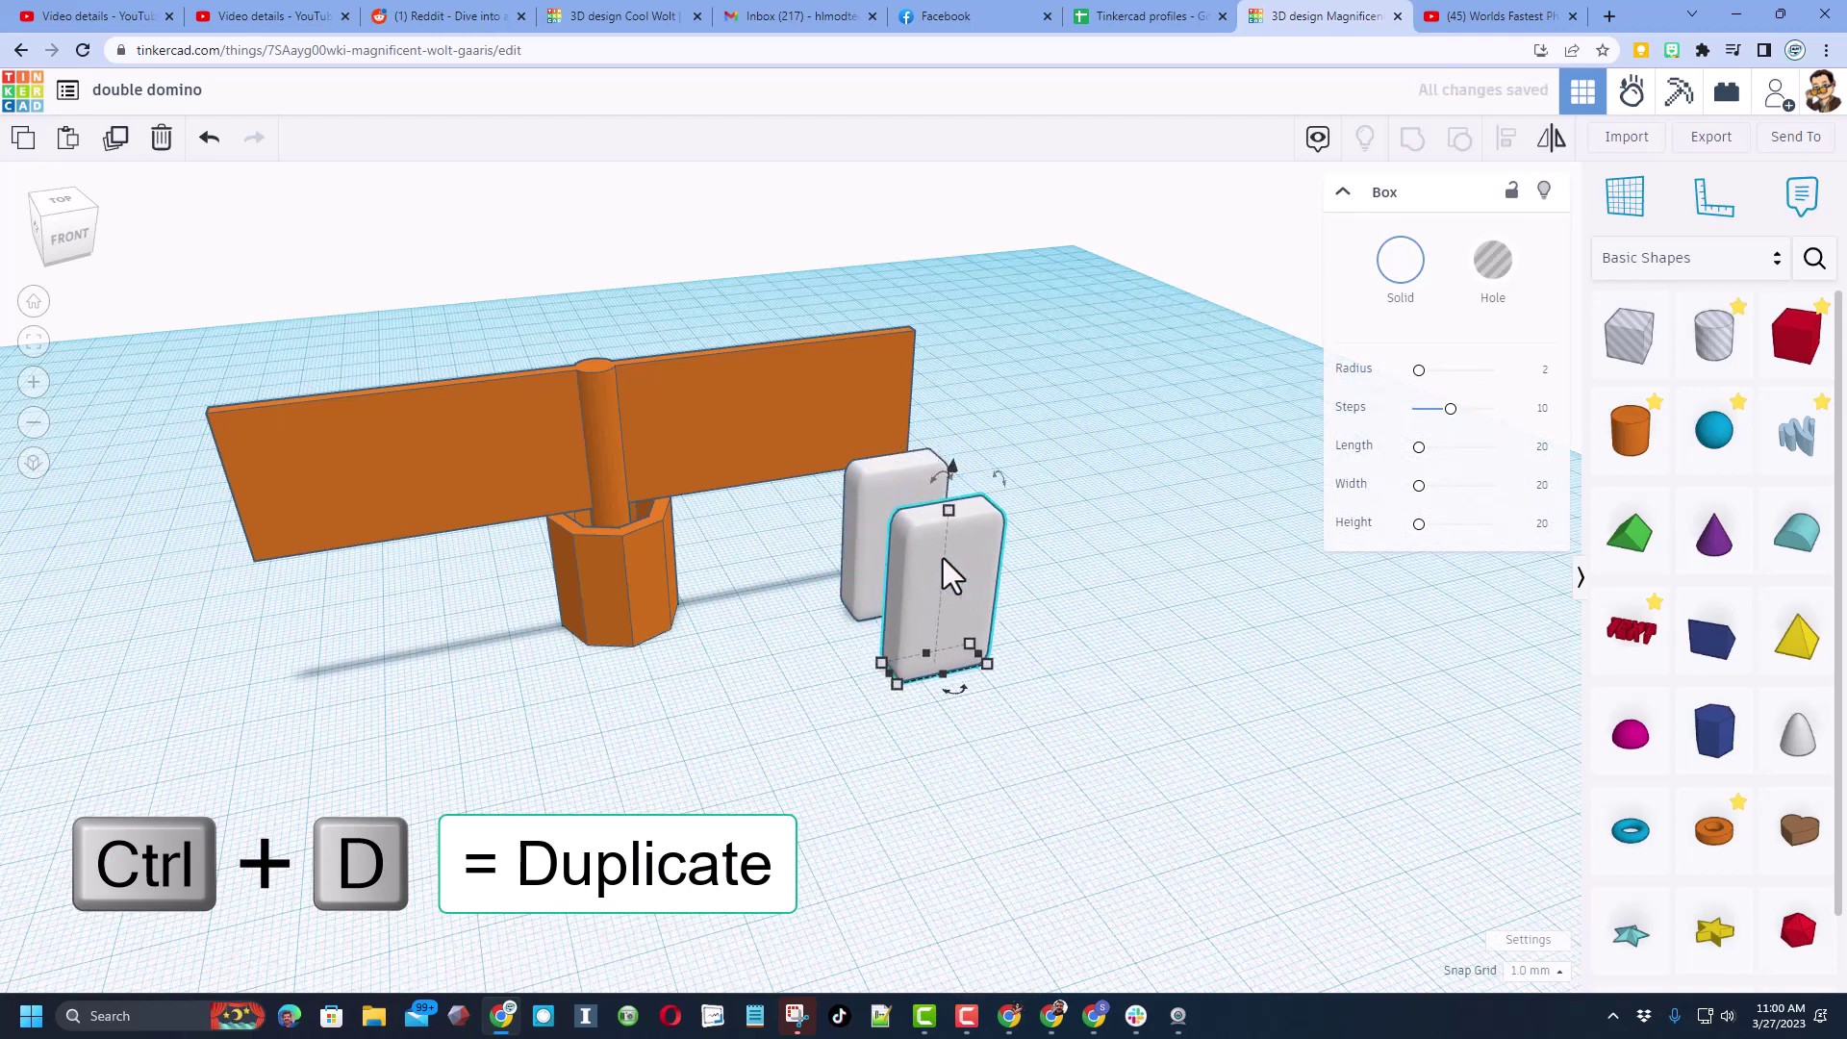
pyautogui.hotkey('ctrl', 'd')
pyautogui.hotkey('ctrl', 'd')
pyautogui.hotkey('ctrl', 'd')
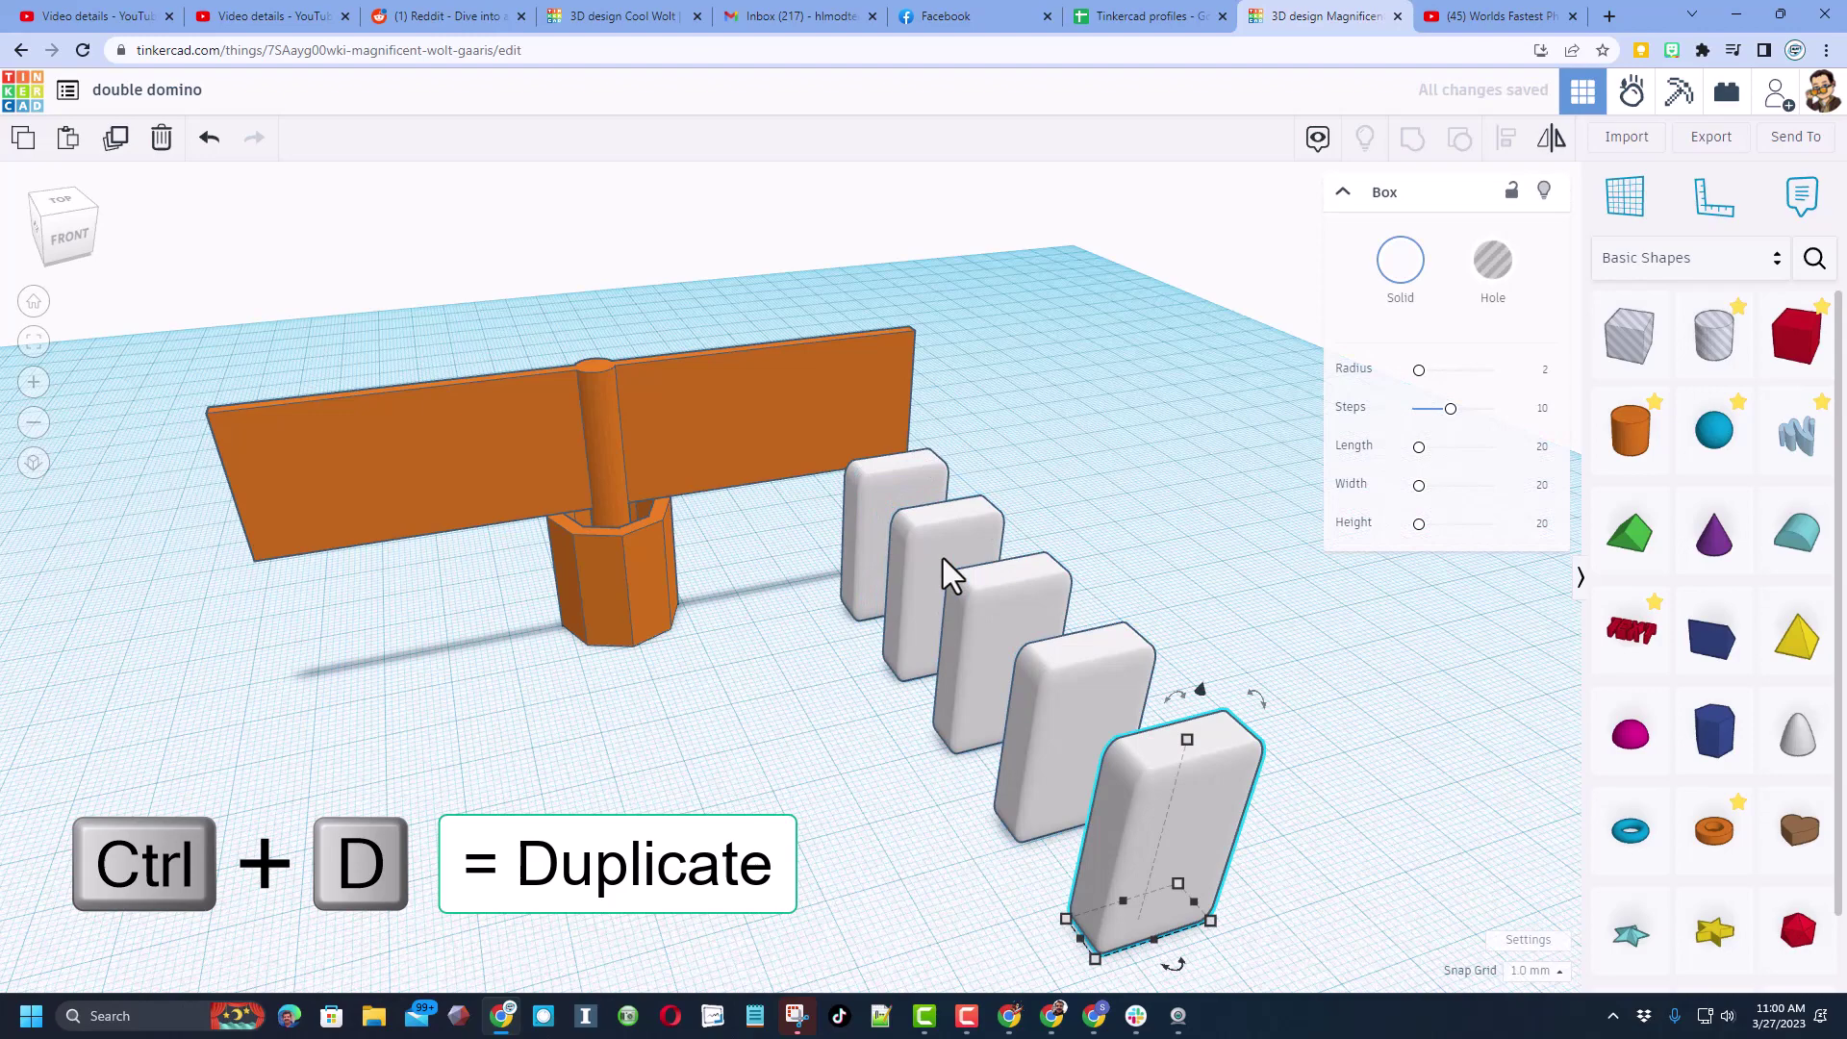
# Step: Select all five dominoes in the row
pyautogui.moveTo(777, 714); pyautogui.dragTo(1102, 689, button='right')
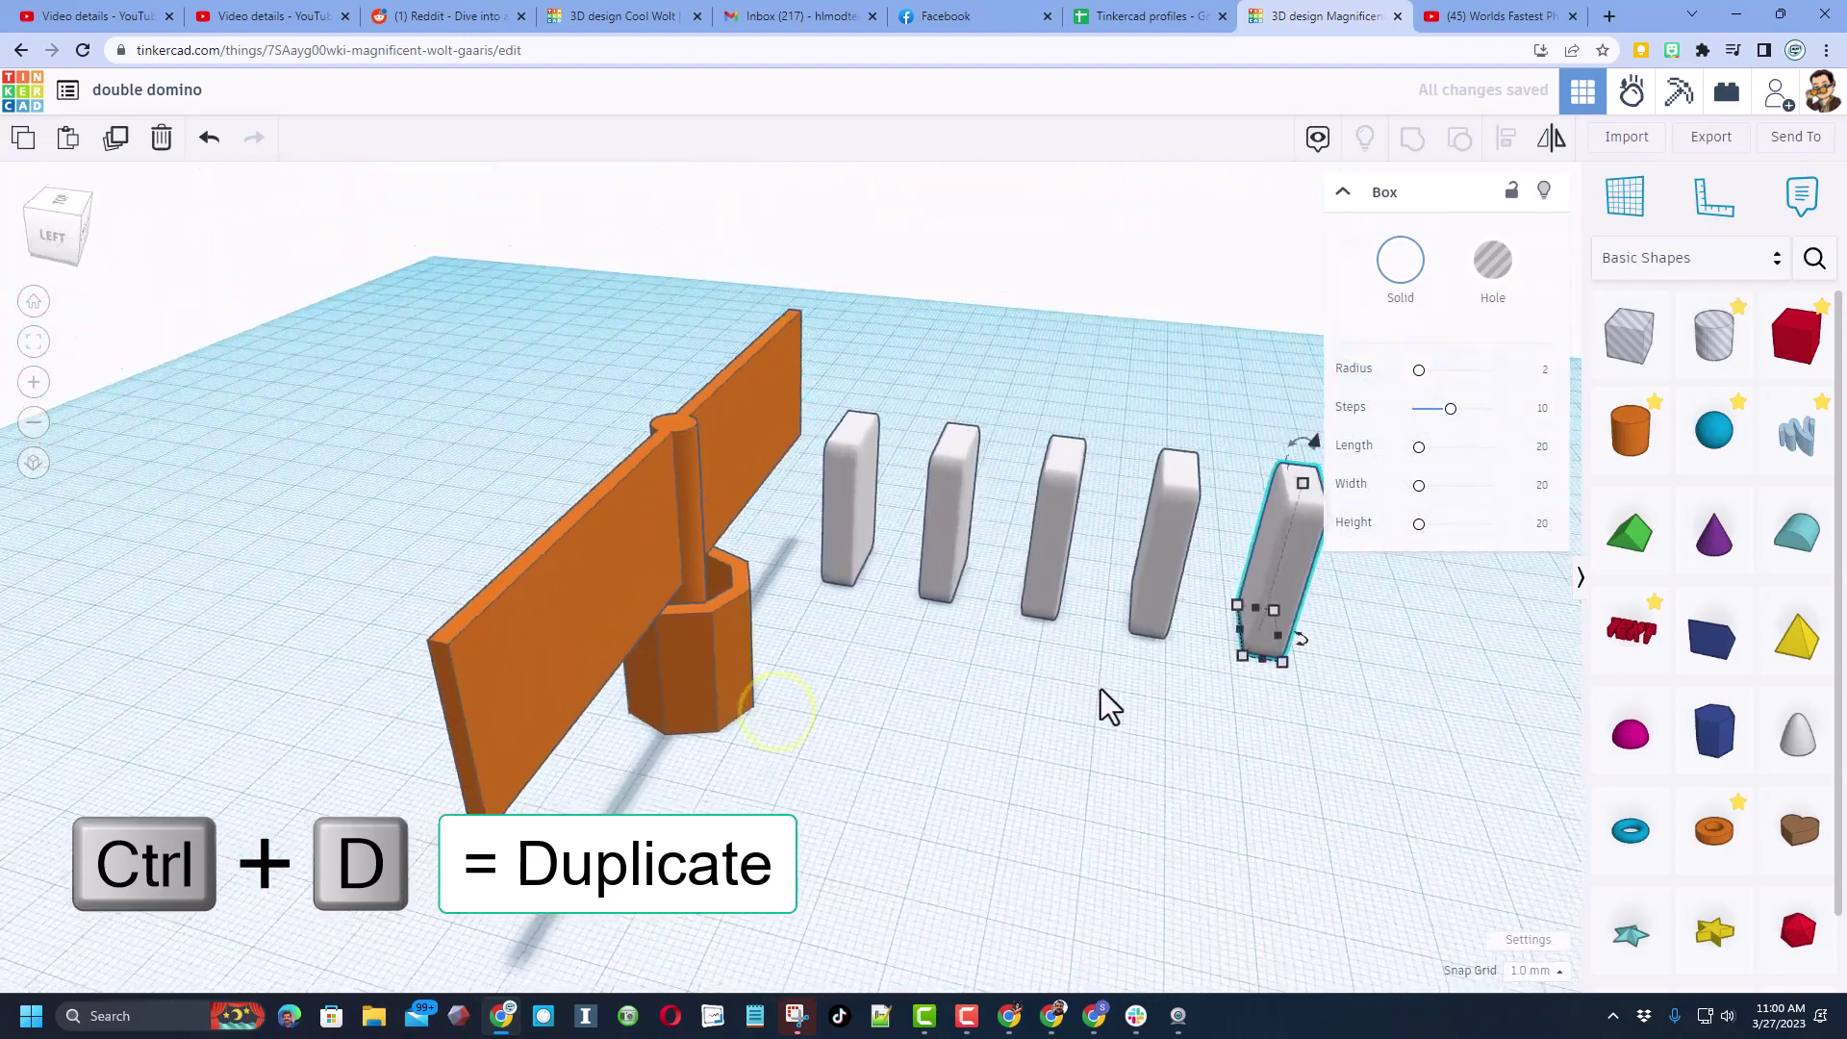
pyautogui.click(1290, 713)
pyautogui.moveTo(1401, 619); pyautogui.dragTo(851, 471)
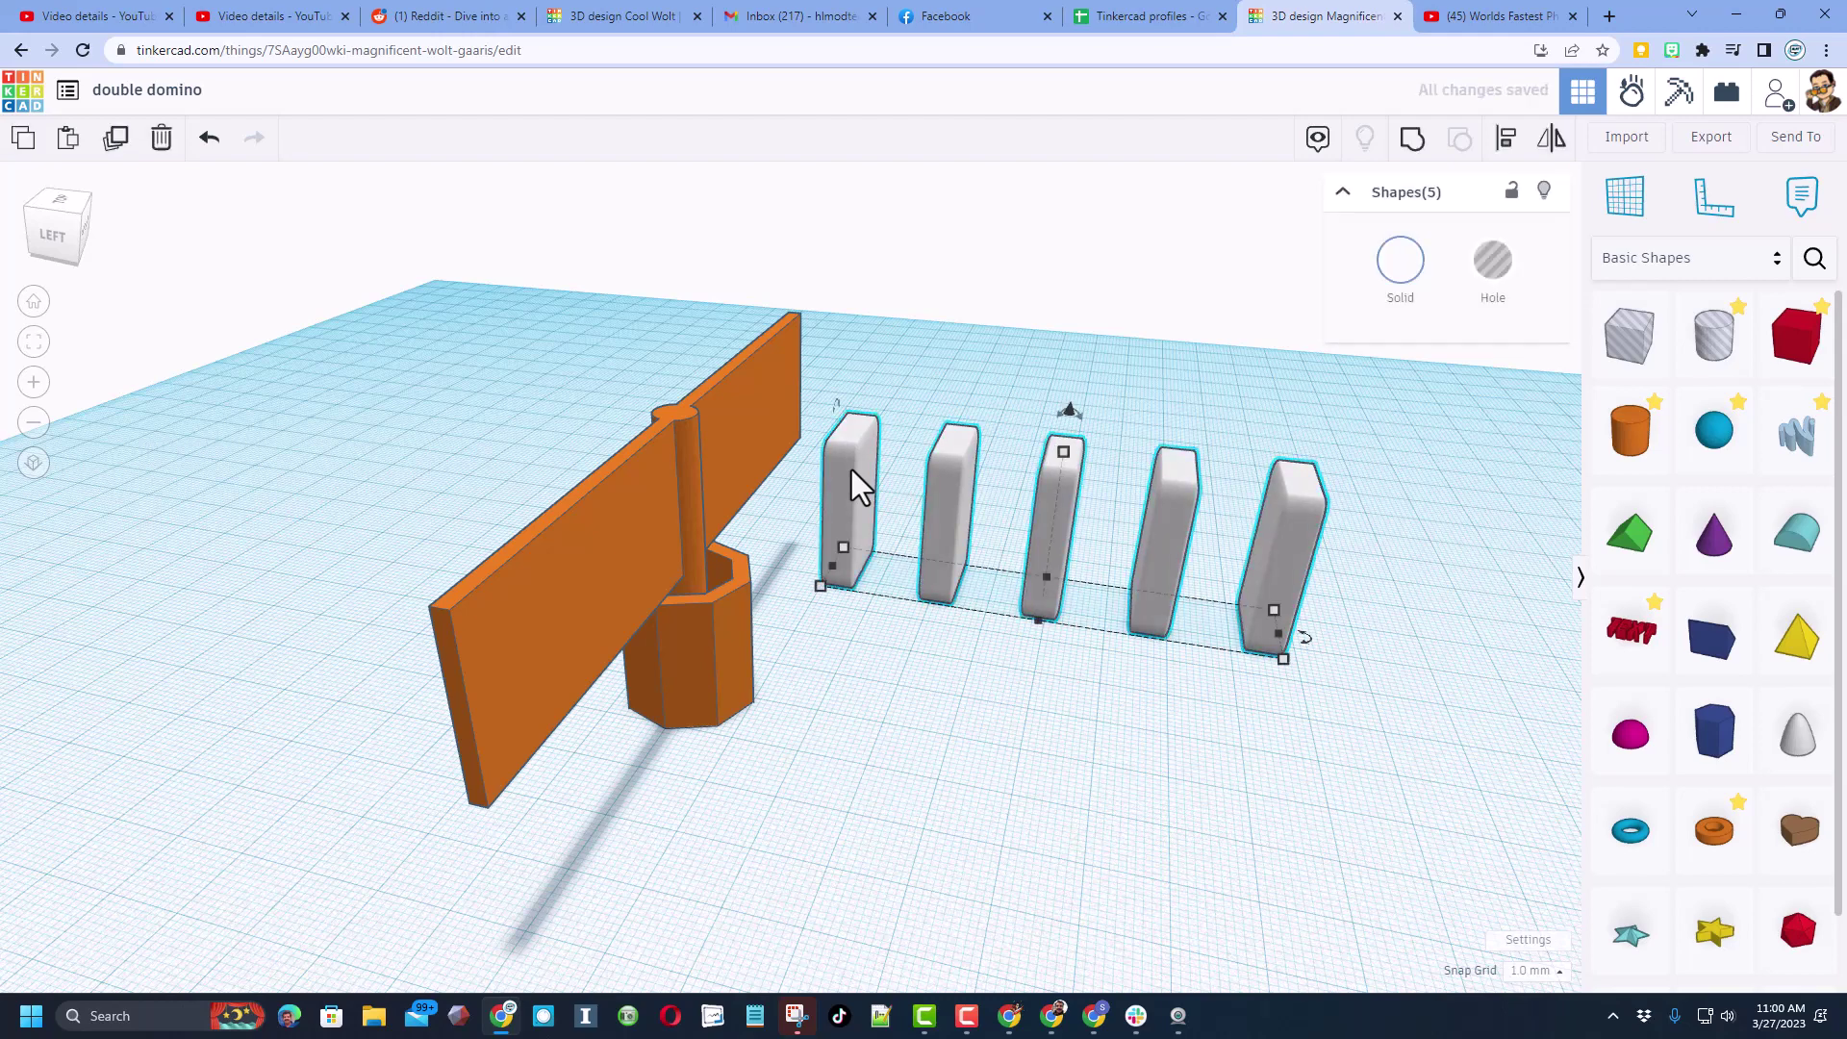
# Step: Shift the domino row to the paddle's opposite side with Shift+arrow keys, then check both rows
pyautogui.hotkey('shift', 'Up')
pyautogui.hotkey('shift', 'Up')
pyautogui.hotkey('shift', 'Up')
pyautogui.hotkey('shift', 'Up')
pyautogui.hotkey('shift', 'Up')
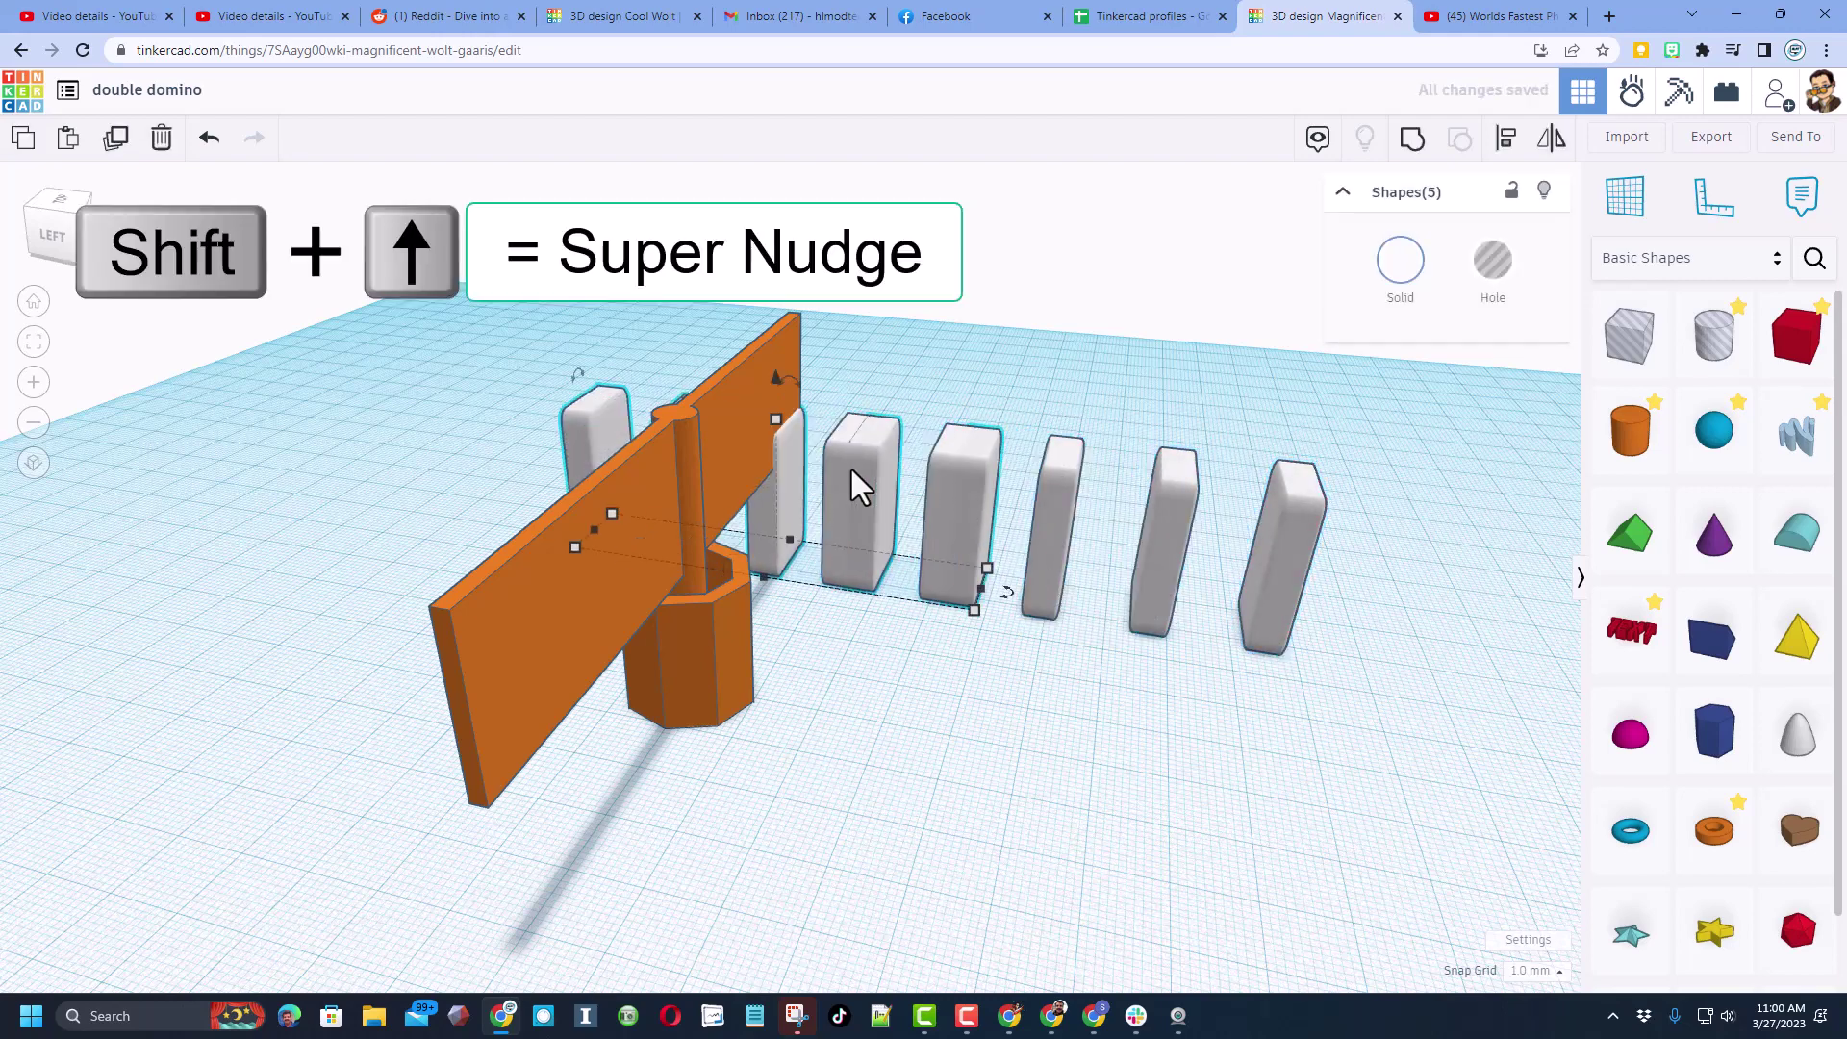
pyautogui.hotkey('shift', 'Up')
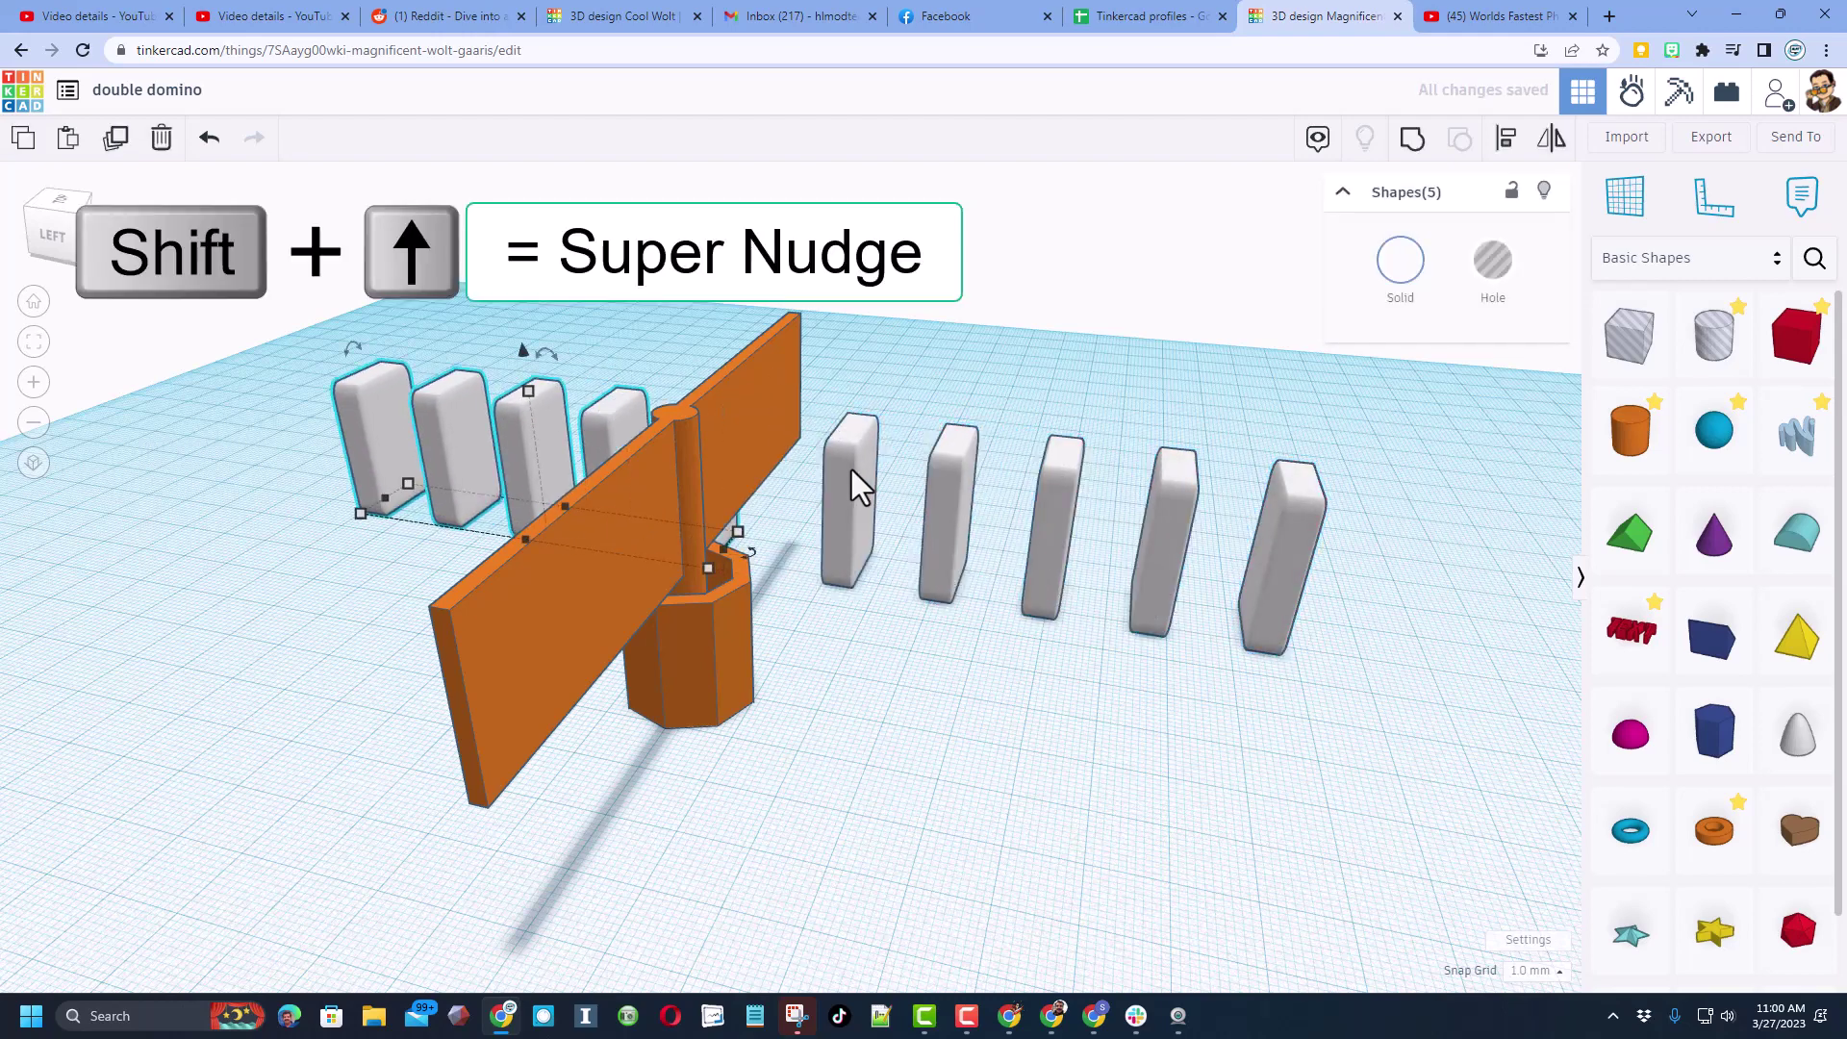
pyautogui.hotkey('shift', 'Down')
pyautogui.hotkey('shift', 'Down')
pyautogui.hotkey('shift', 'Down')
pyautogui.hotkey('shift', 'Down')
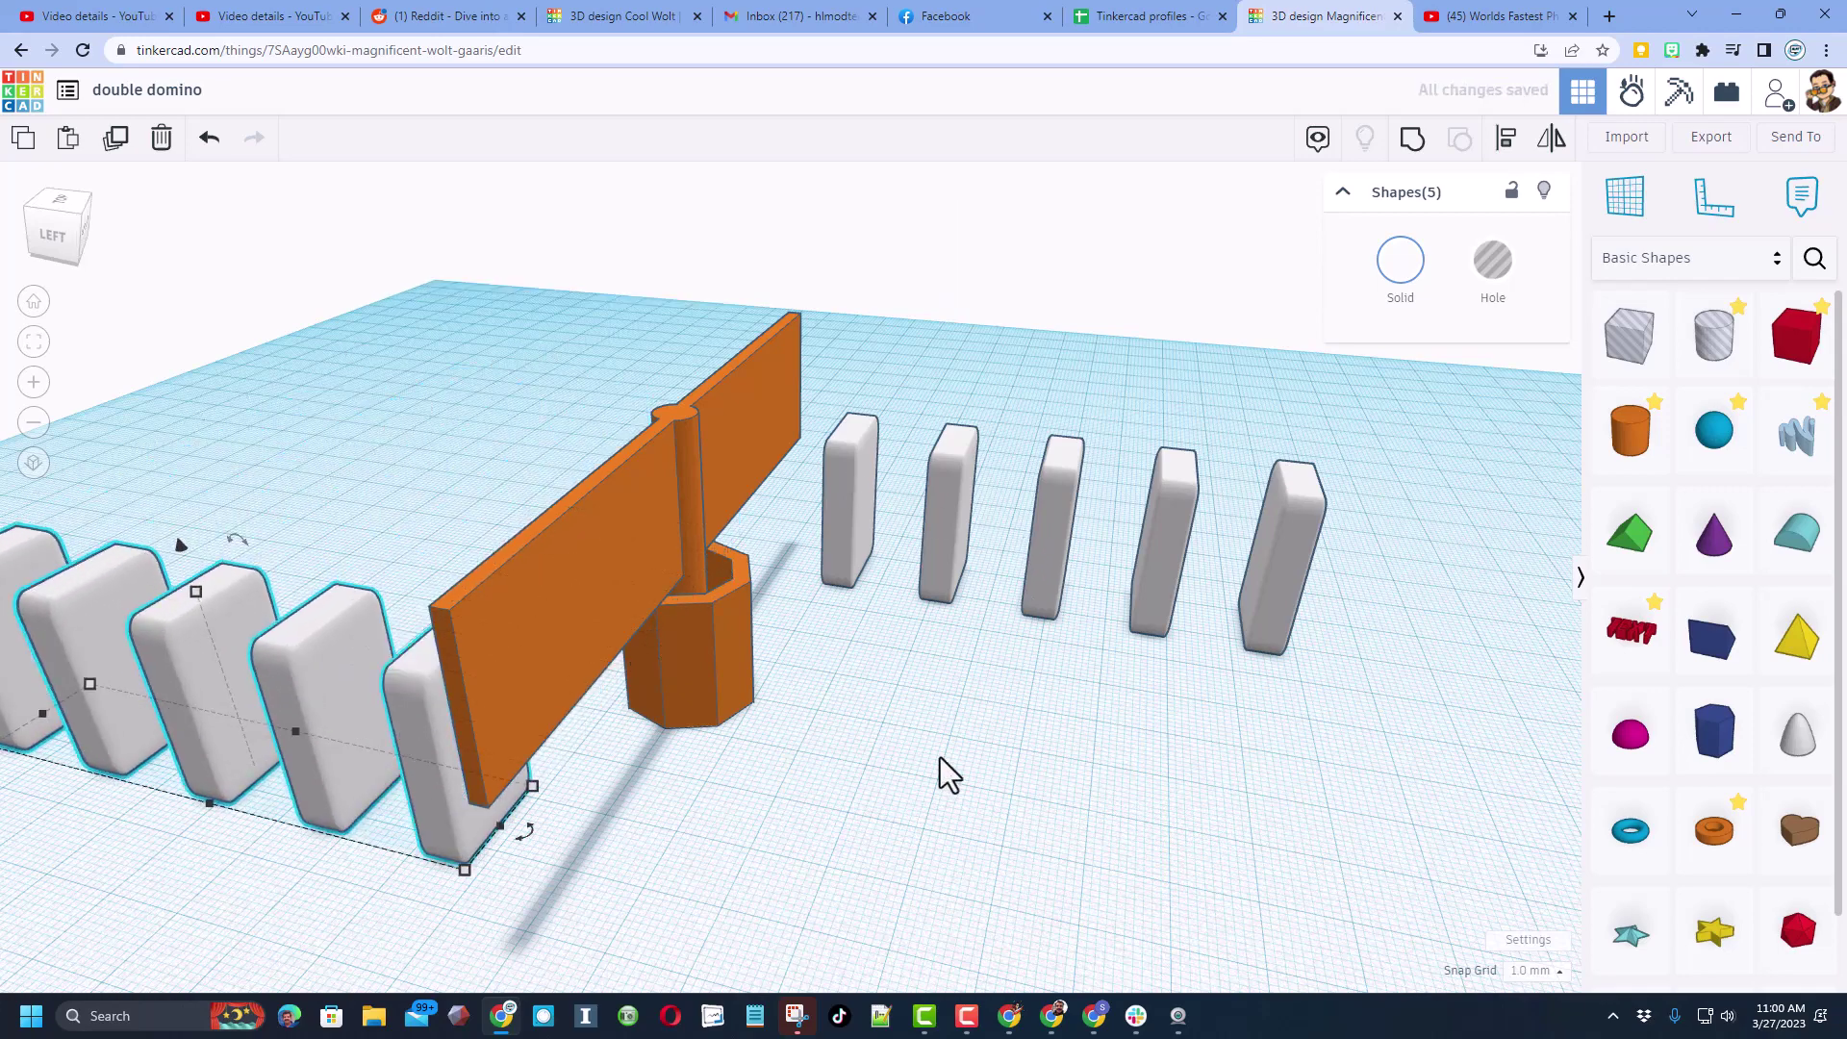
pyautogui.moveTo(938, 758); pyautogui.dragTo(885, 718, button='right')
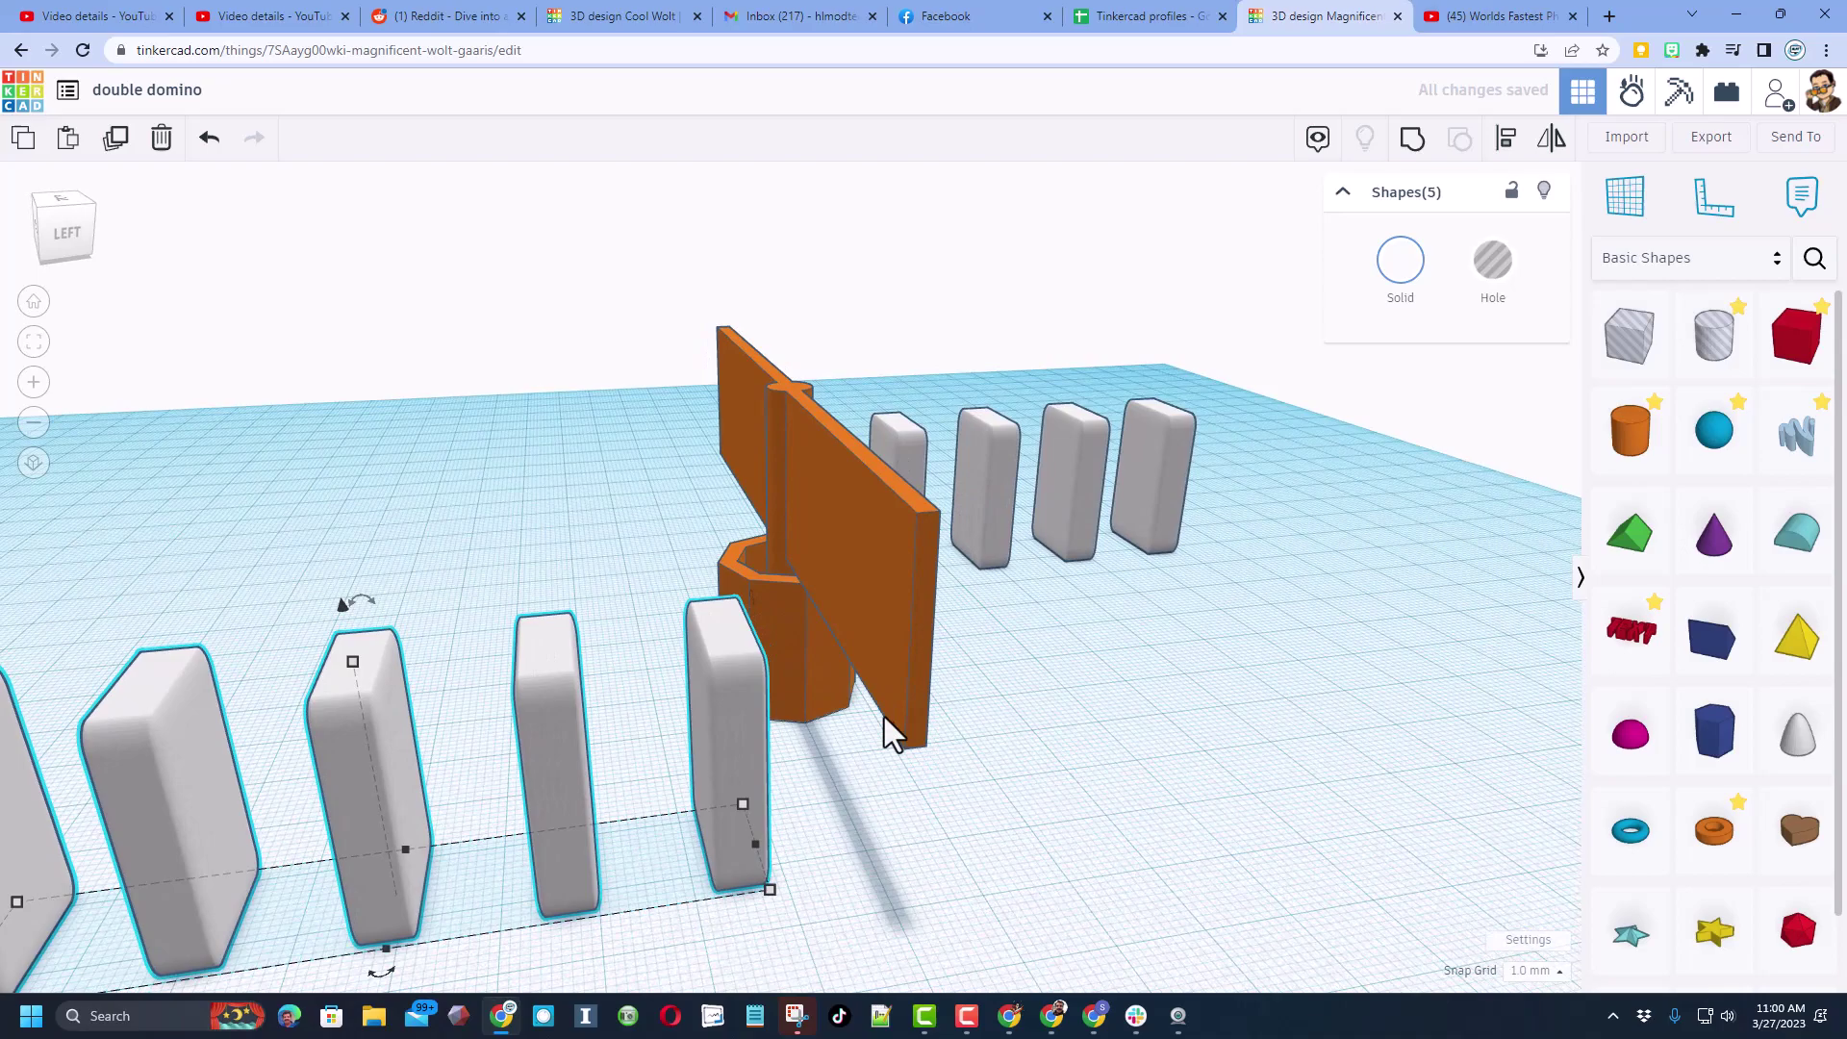
pyautogui.moveTo(1286, 800); pyautogui.dragTo(1241, 683, button='right')
pyautogui.click(817, 783)
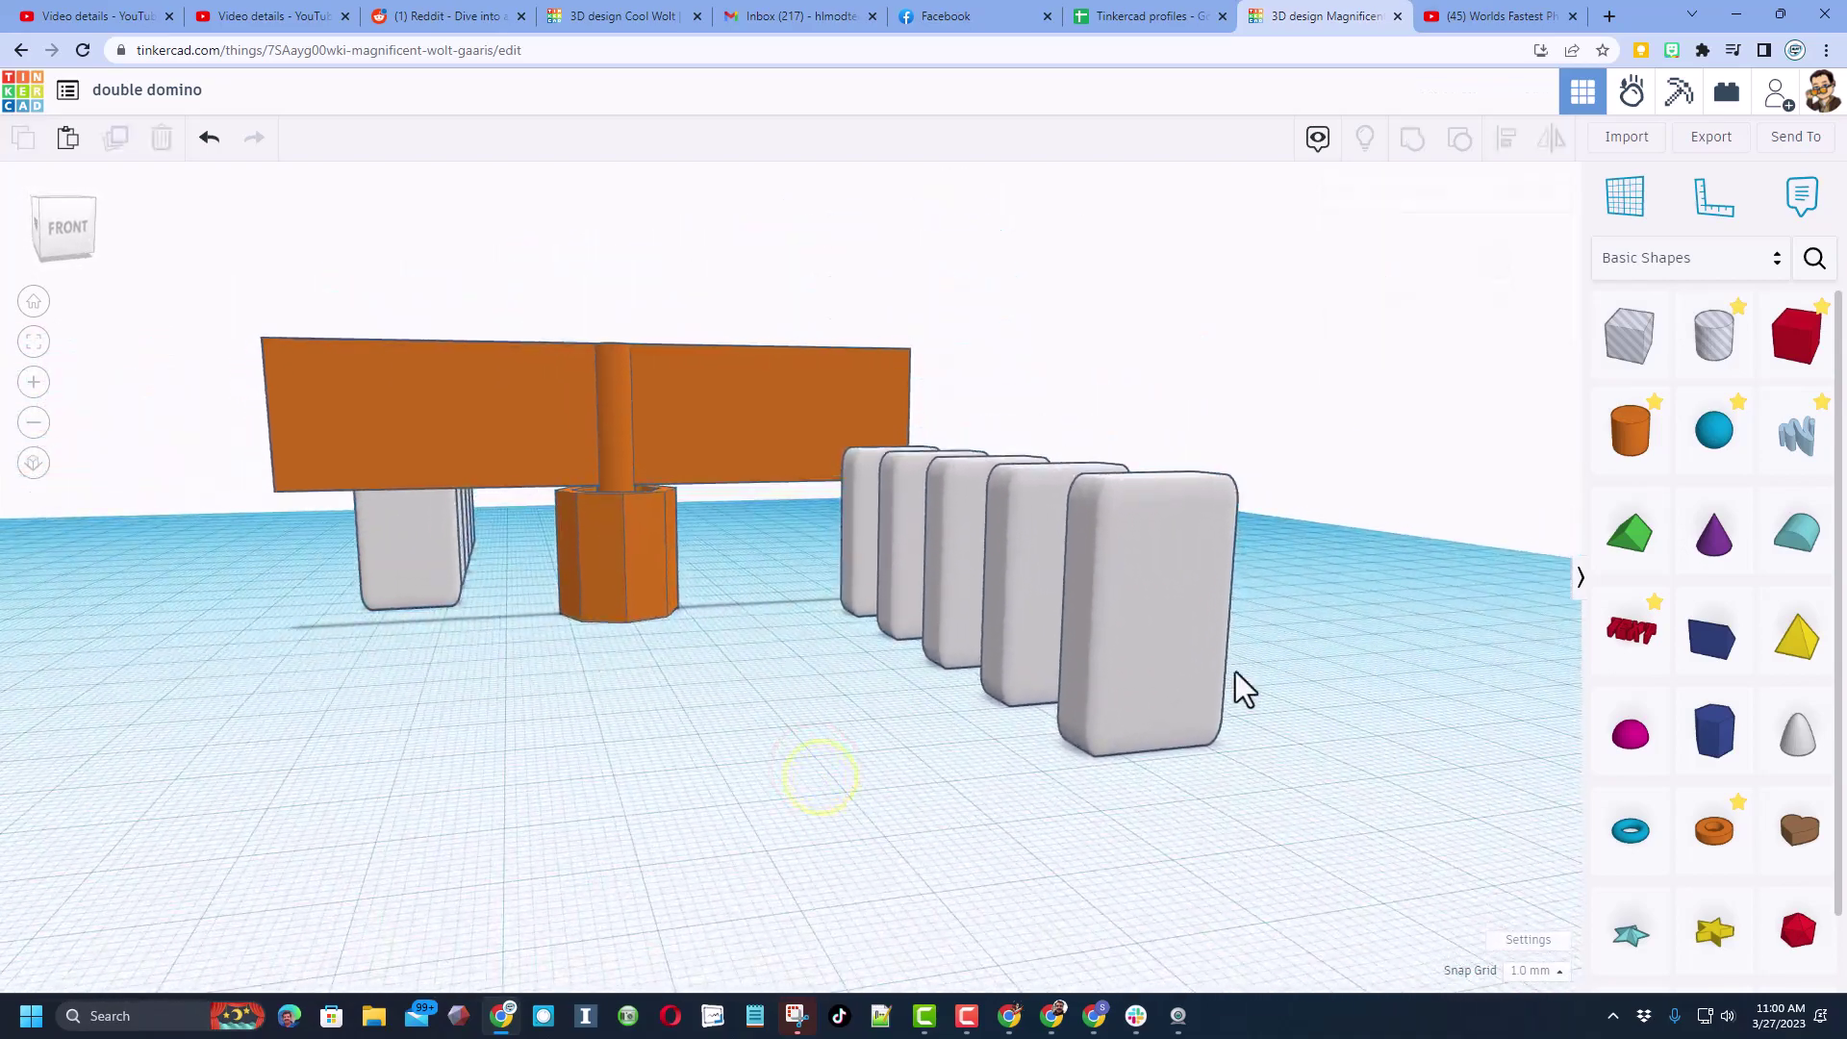
pyautogui.moveTo(760, 700); pyautogui.dragTo(375, 474, button='right')
pyautogui.moveTo(678, 856); pyautogui.dragTo(779, 712, button='right')
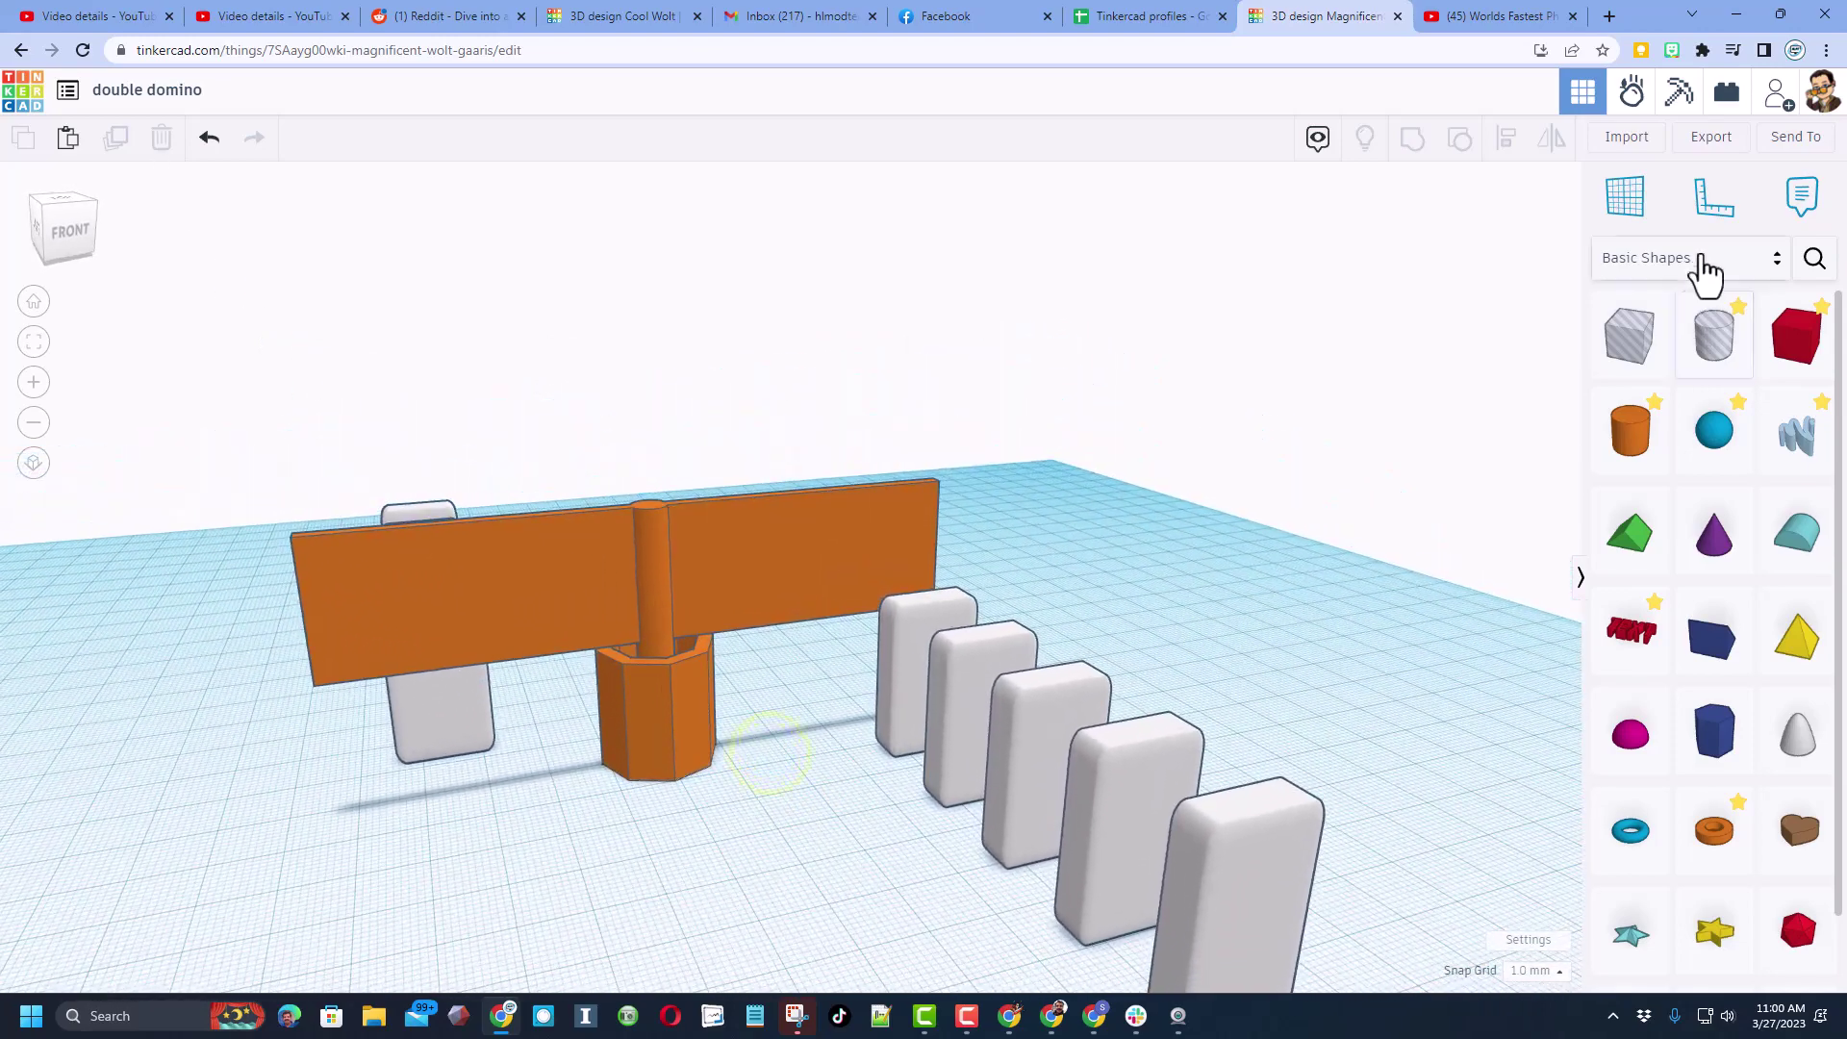
# Step: In simulation mode, set the orange tube to static so it stays fixed
pyautogui.click(1629, 95)
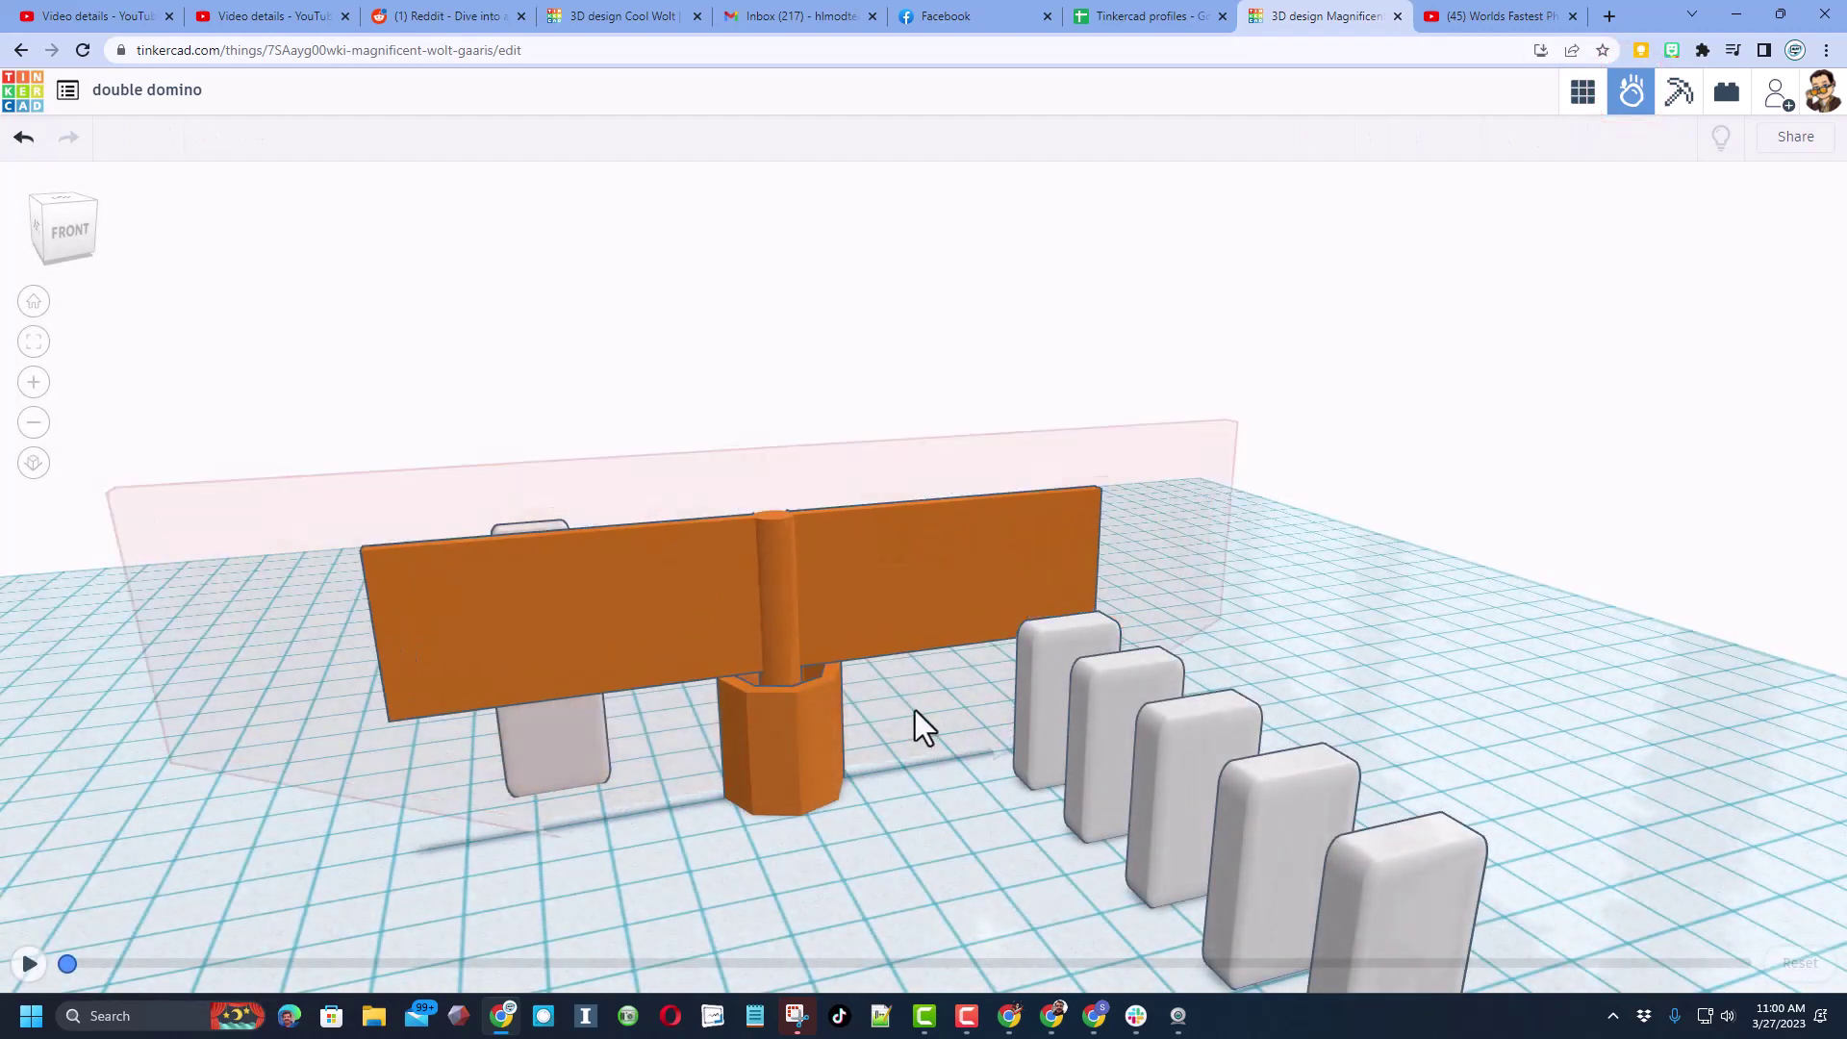
pyautogui.click(823, 781)
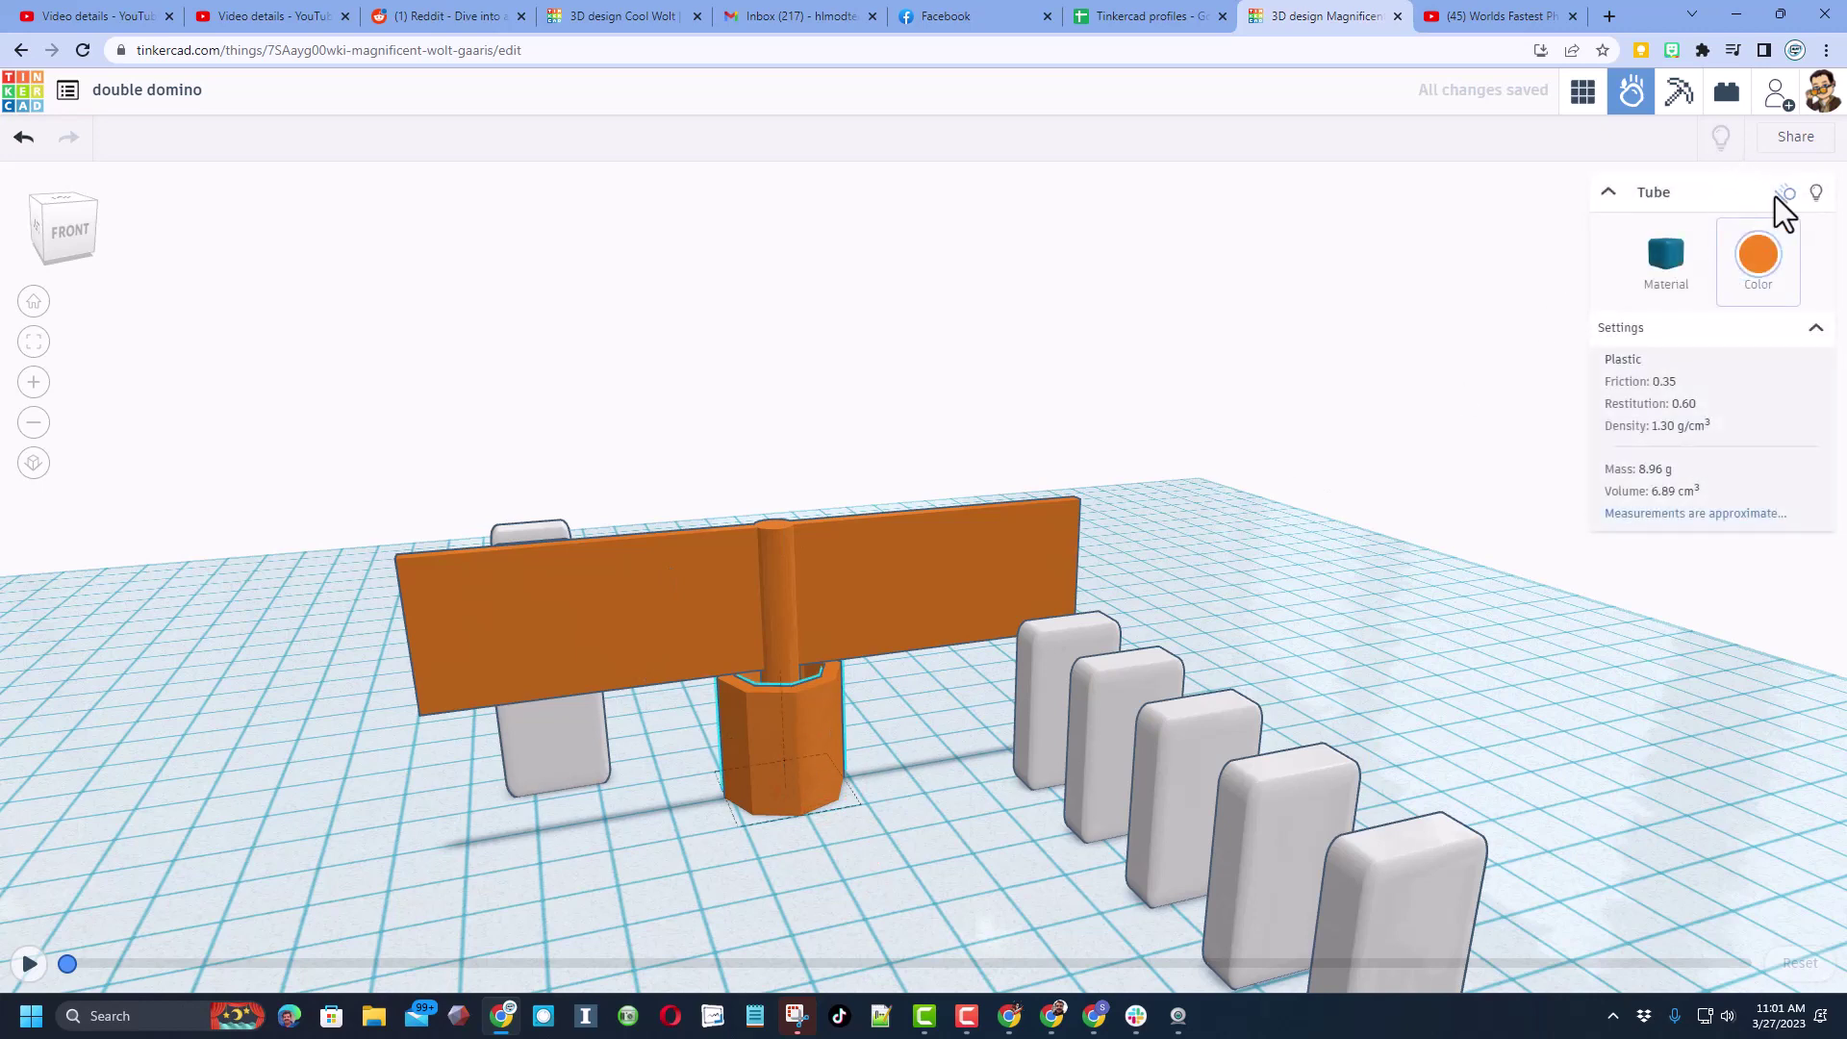
pyautogui.click(1782, 194)
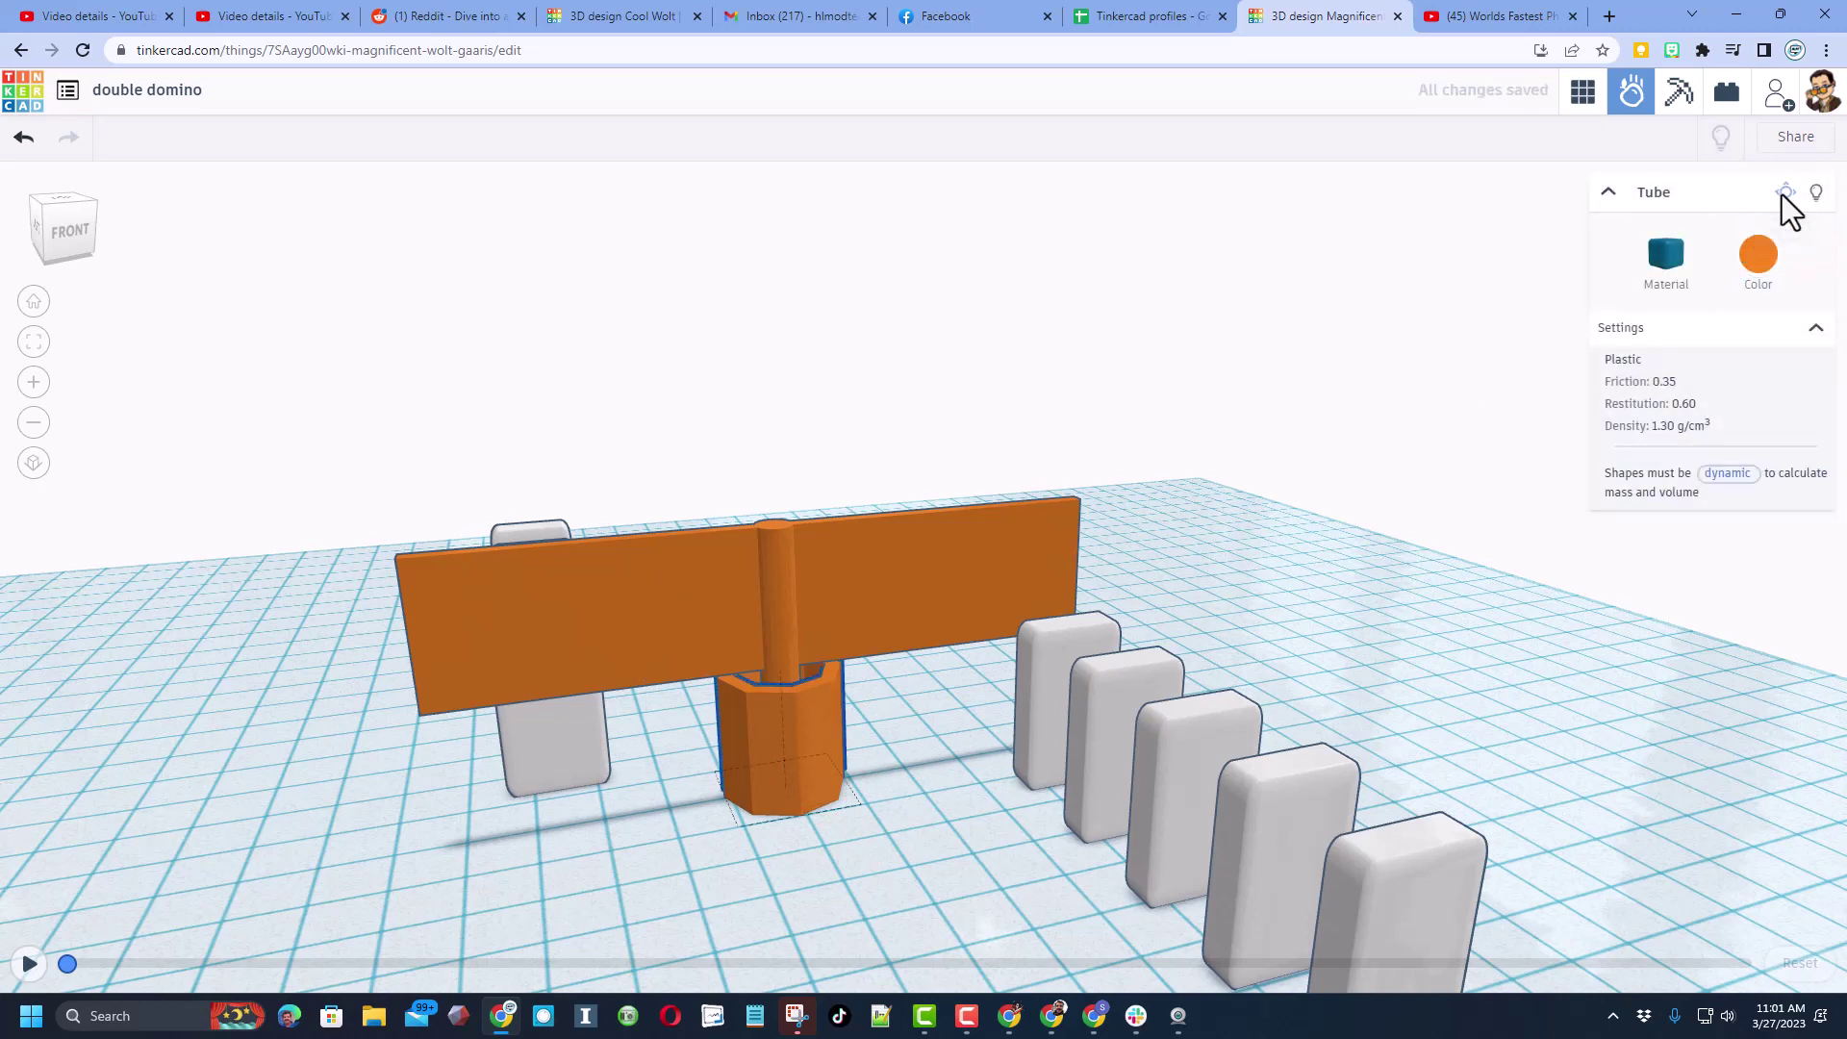
pyautogui.scroll(-5, 798, 735)
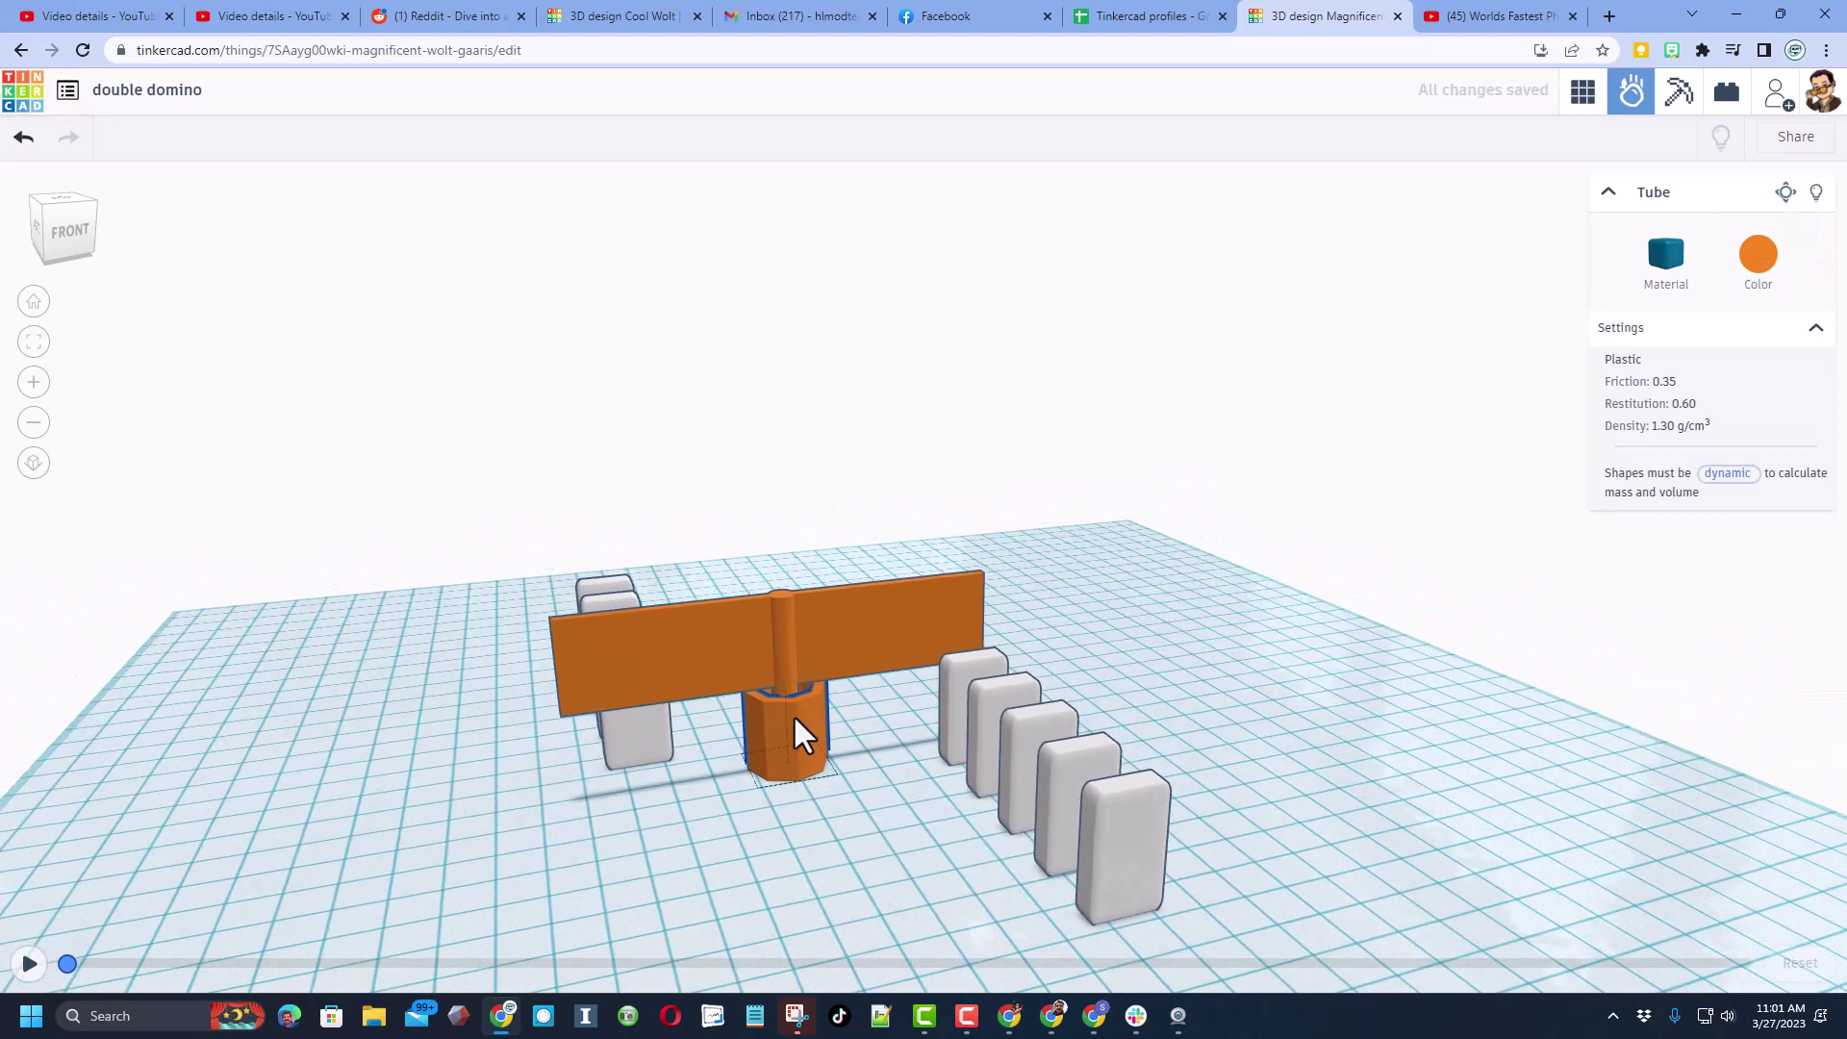
# Step: Play the simulation and launch a pig, a horn and a pumpkin to topple the paddle and dominoes
pyautogui.click(29, 964)
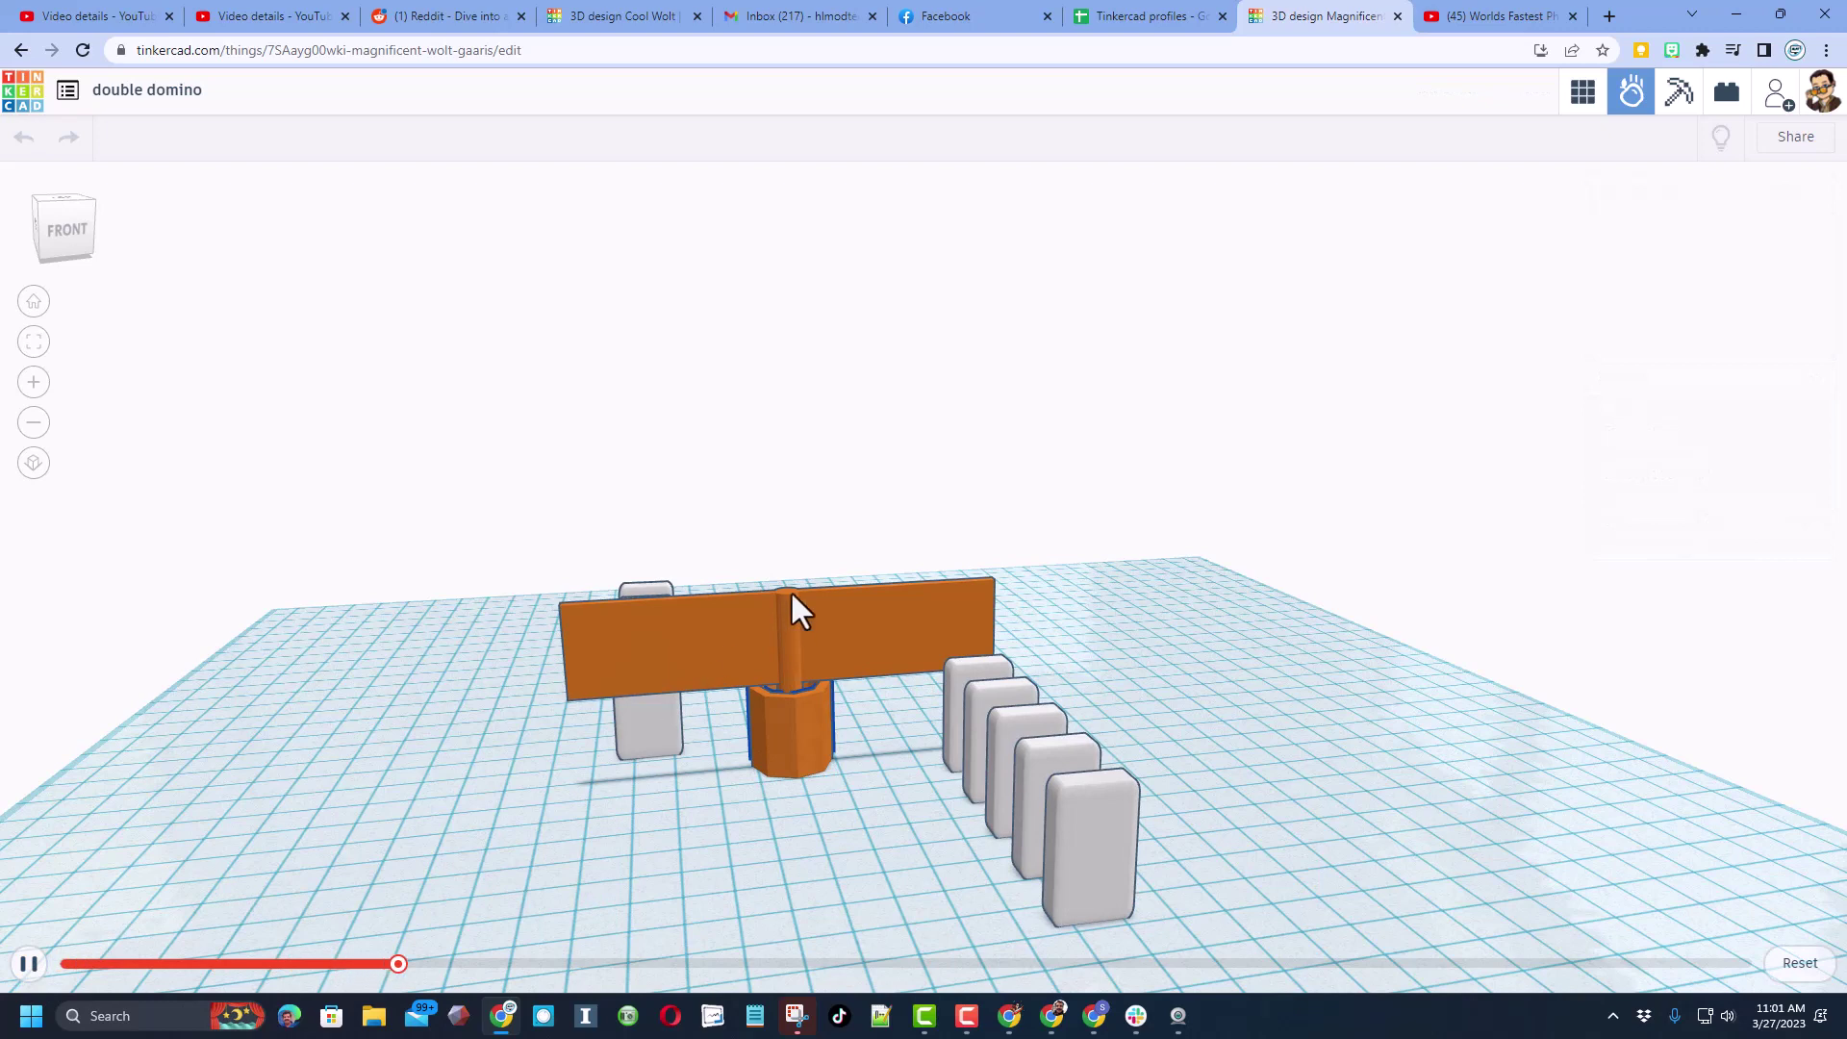
pyautogui.click(781, 505)
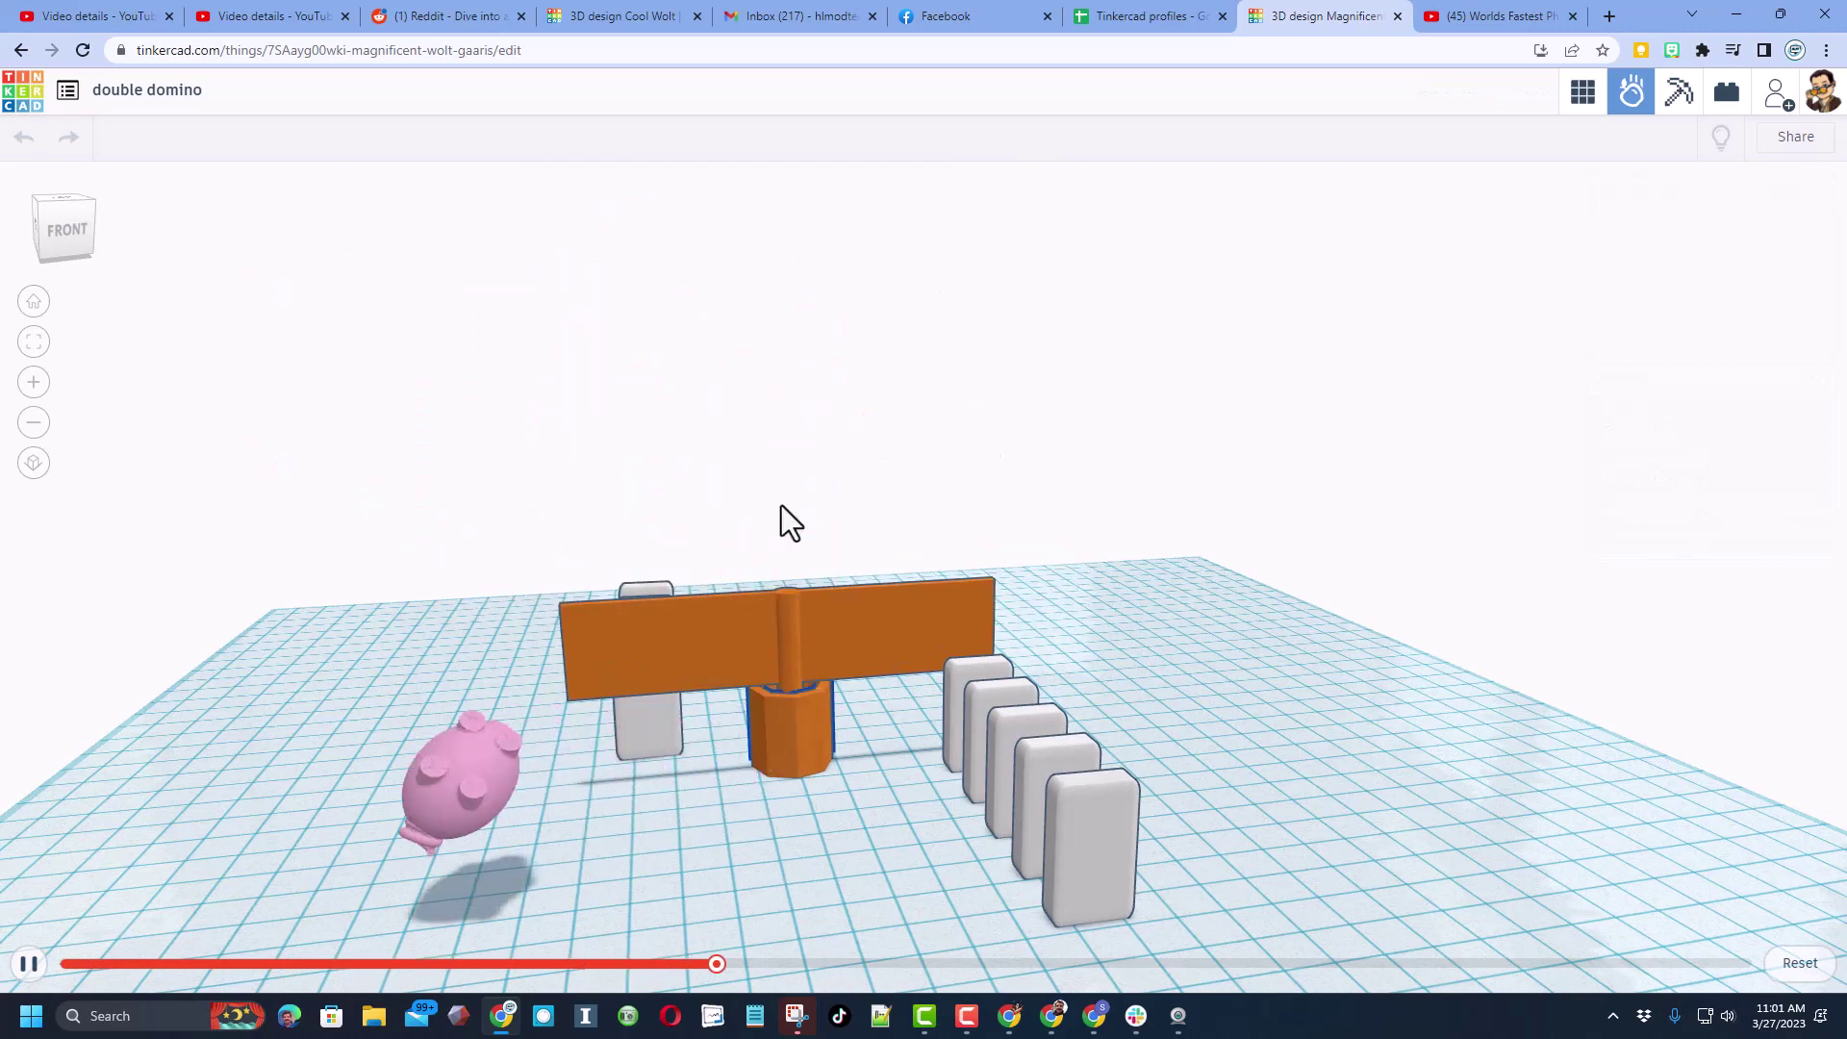
pyautogui.click(767, 483)
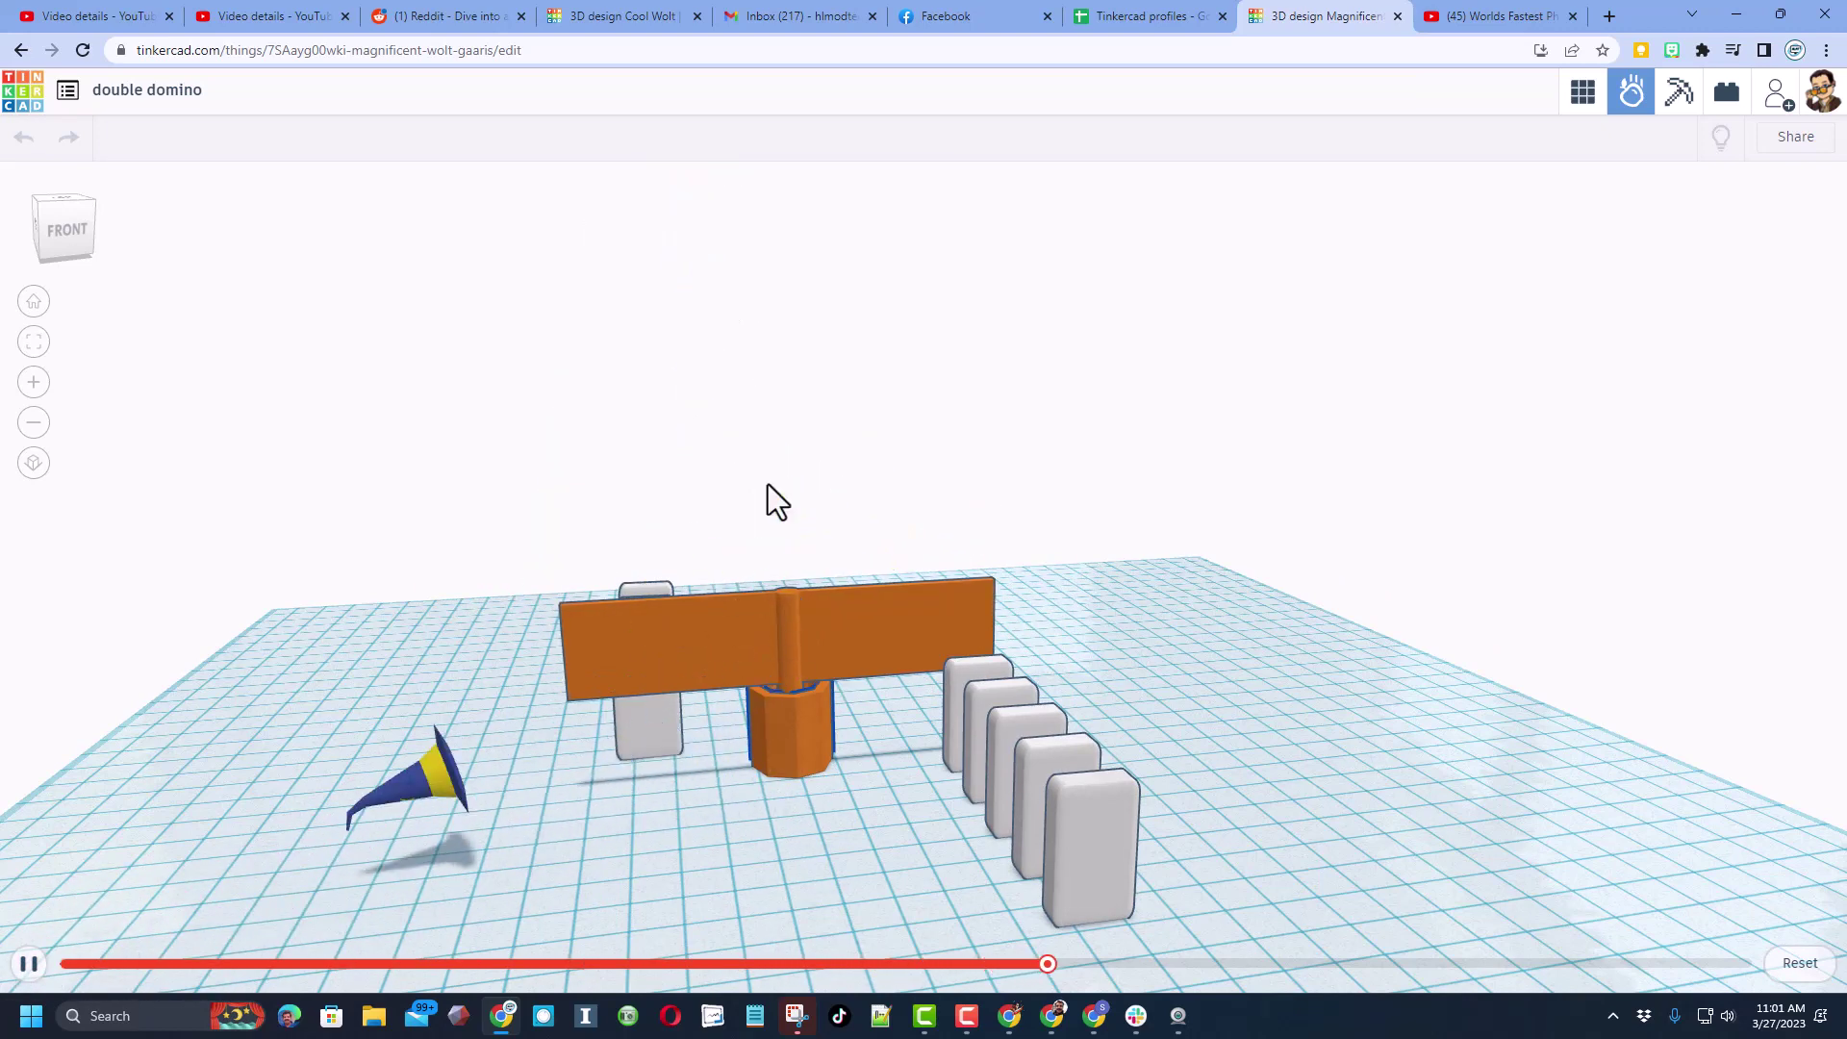
pyautogui.click(758, 444)
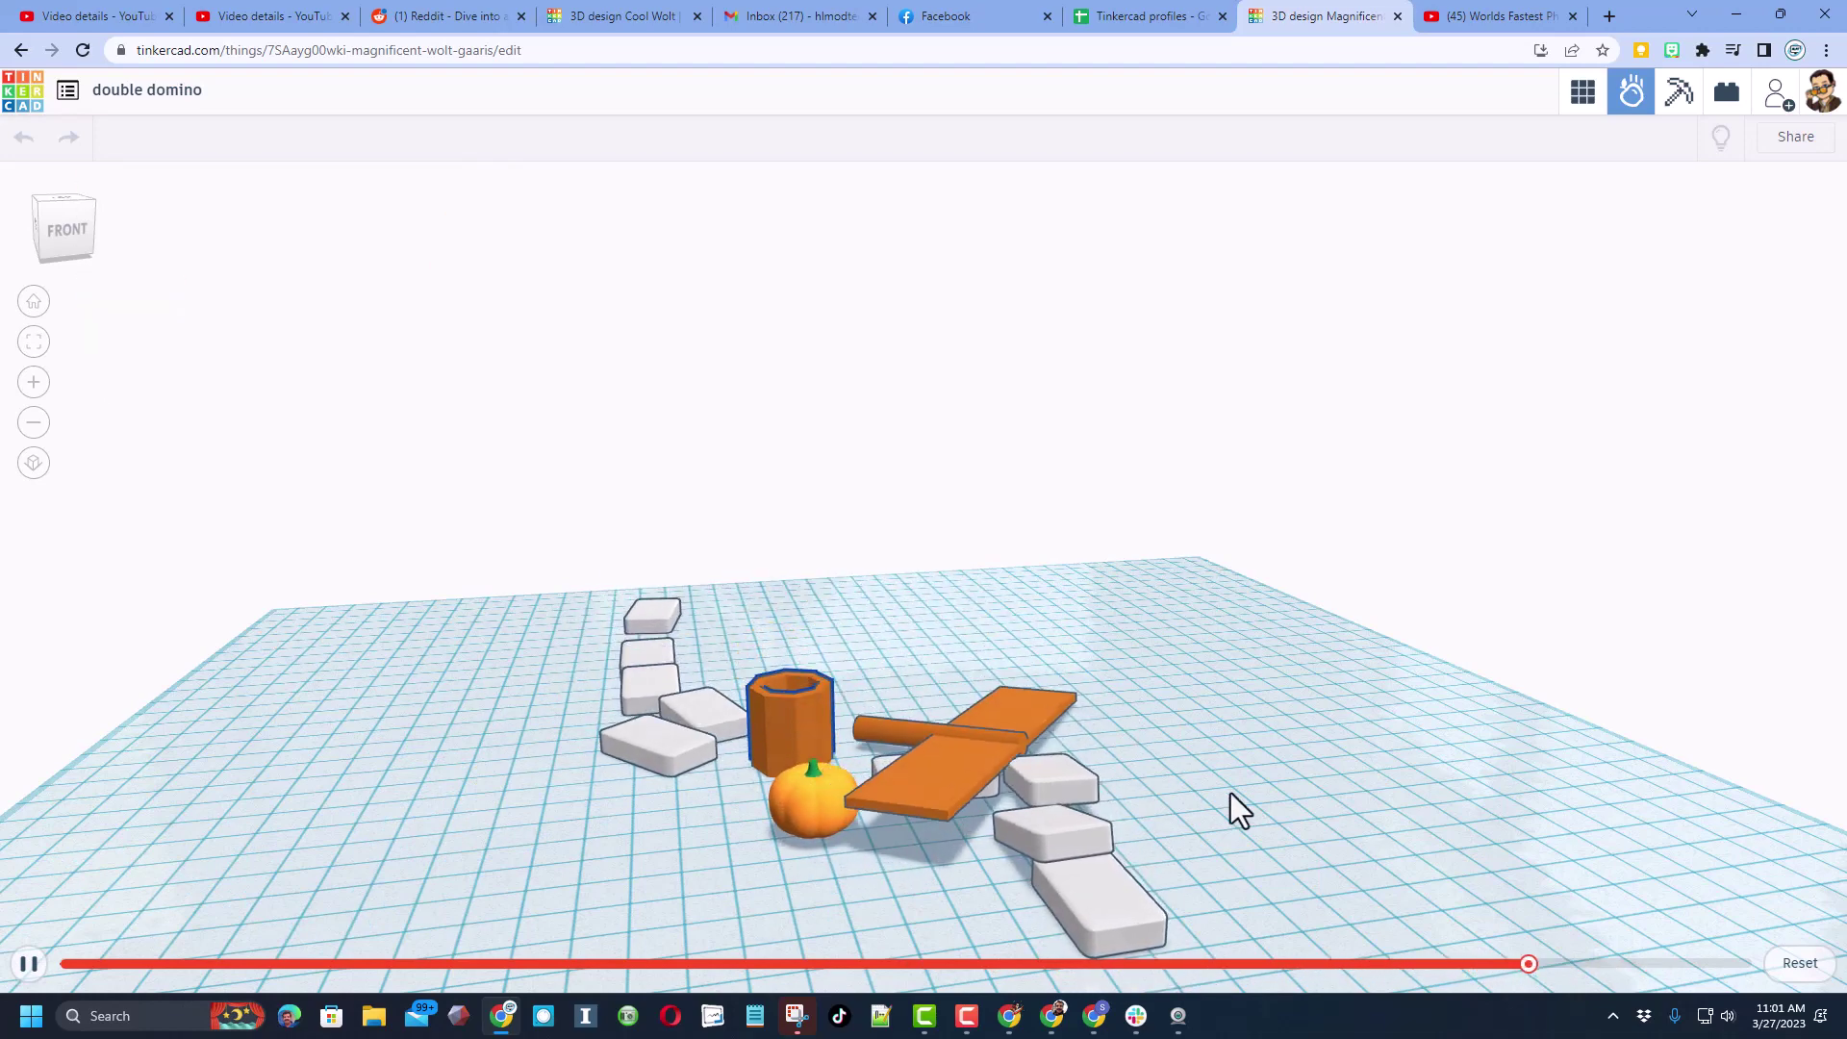
pyautogui.moveTo(1231, 793); pyautogui.dragTo(1199, 840, button='right')
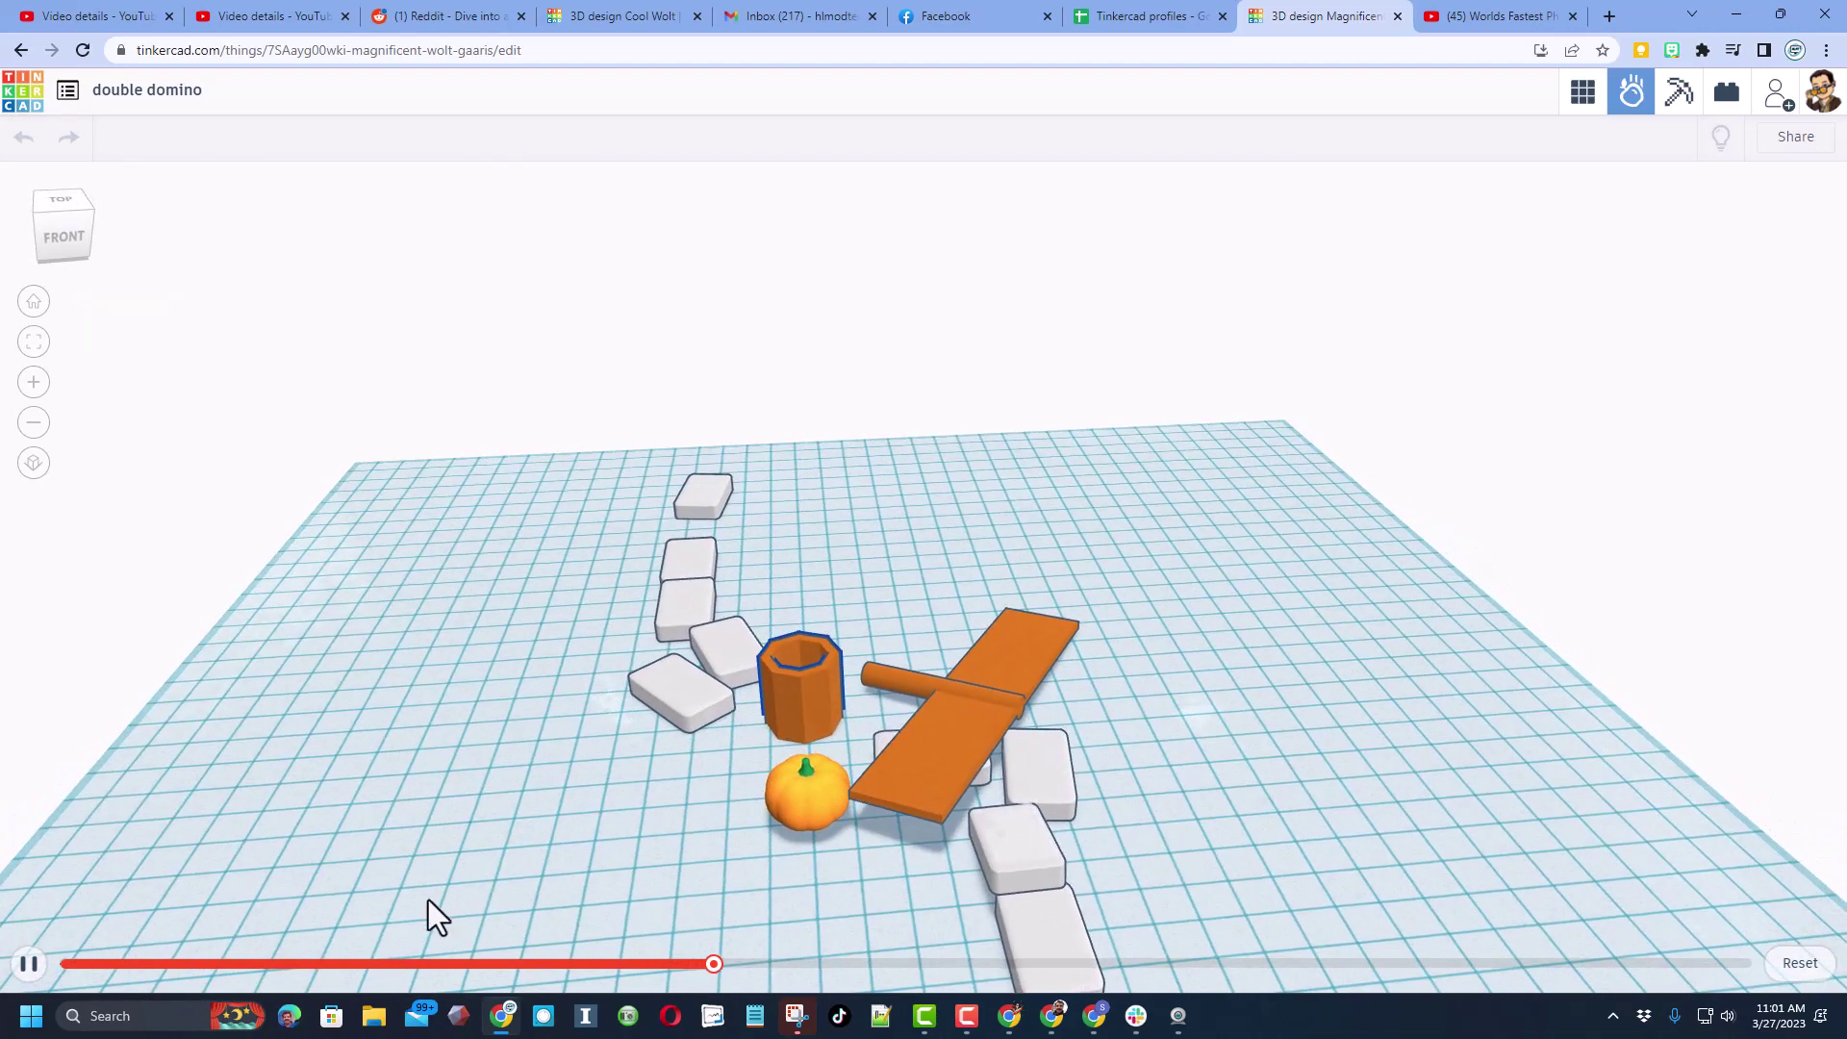
pyautogui.click(1797, 963)
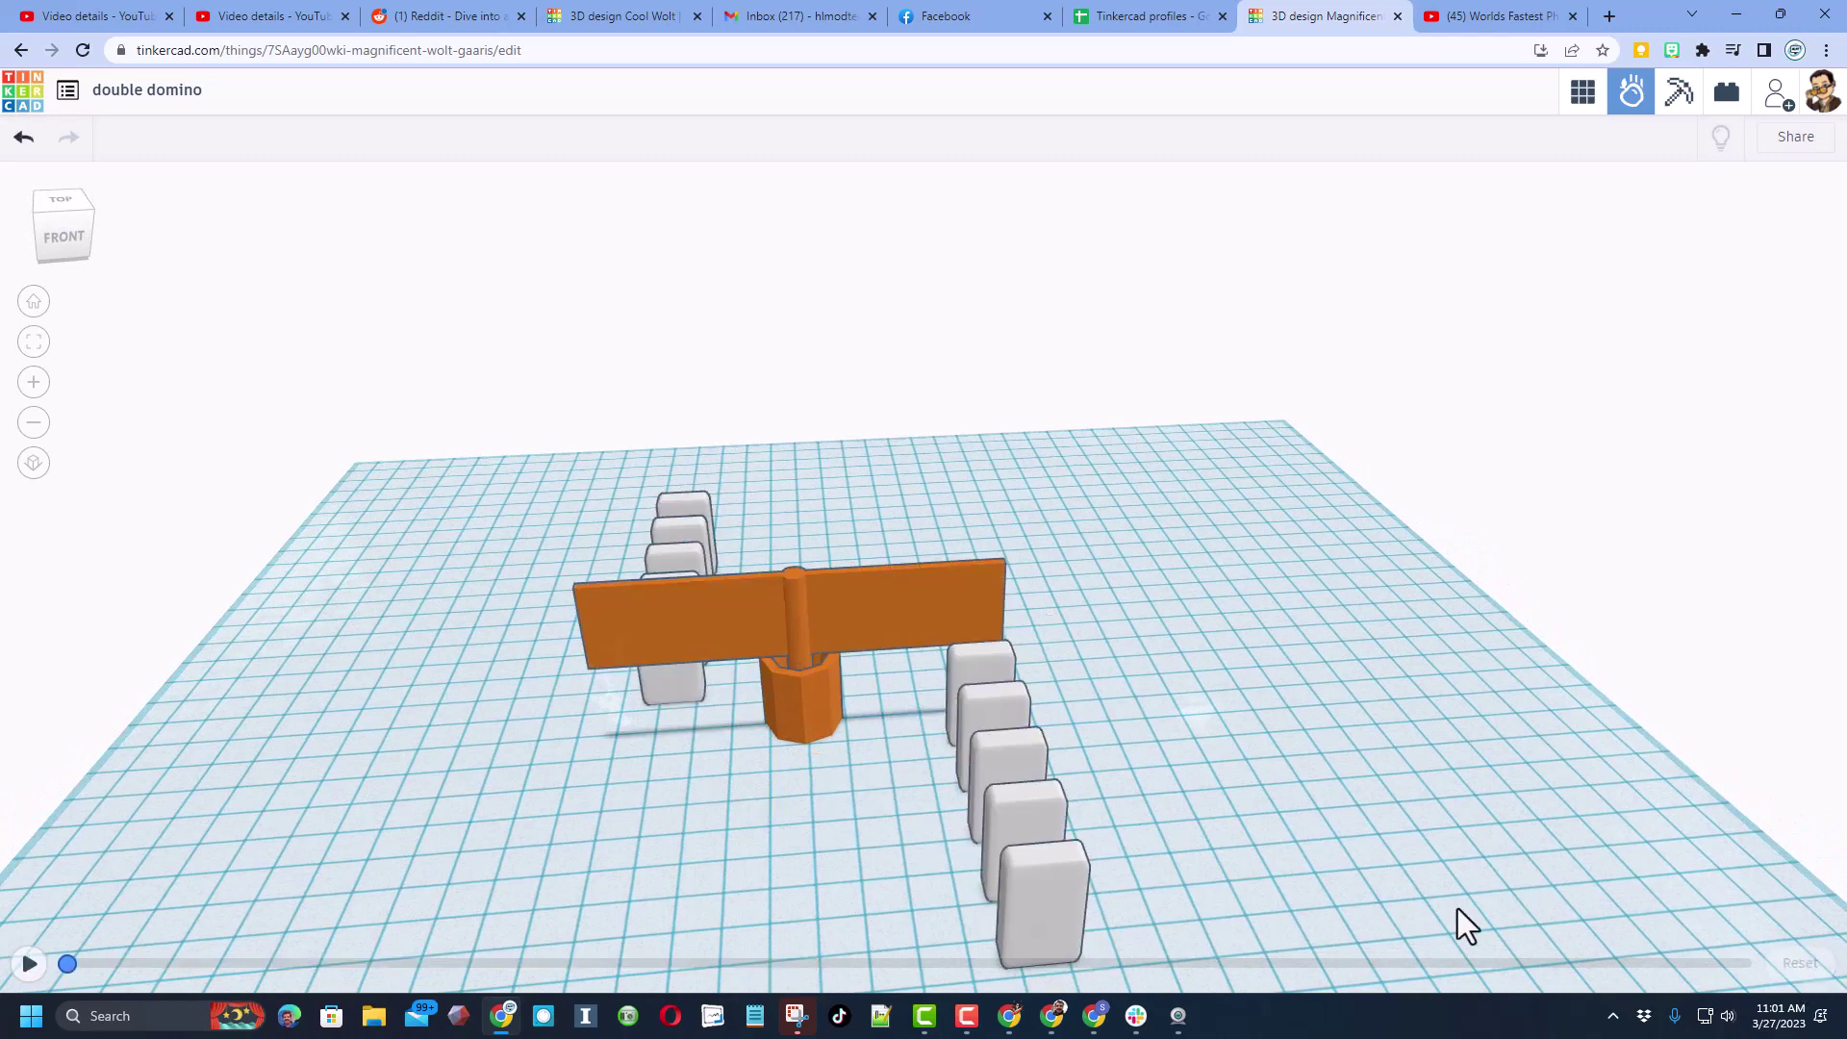
pyautogui.moveTo(442, 580); pyautogui.dragTo(638, 721, button='right')
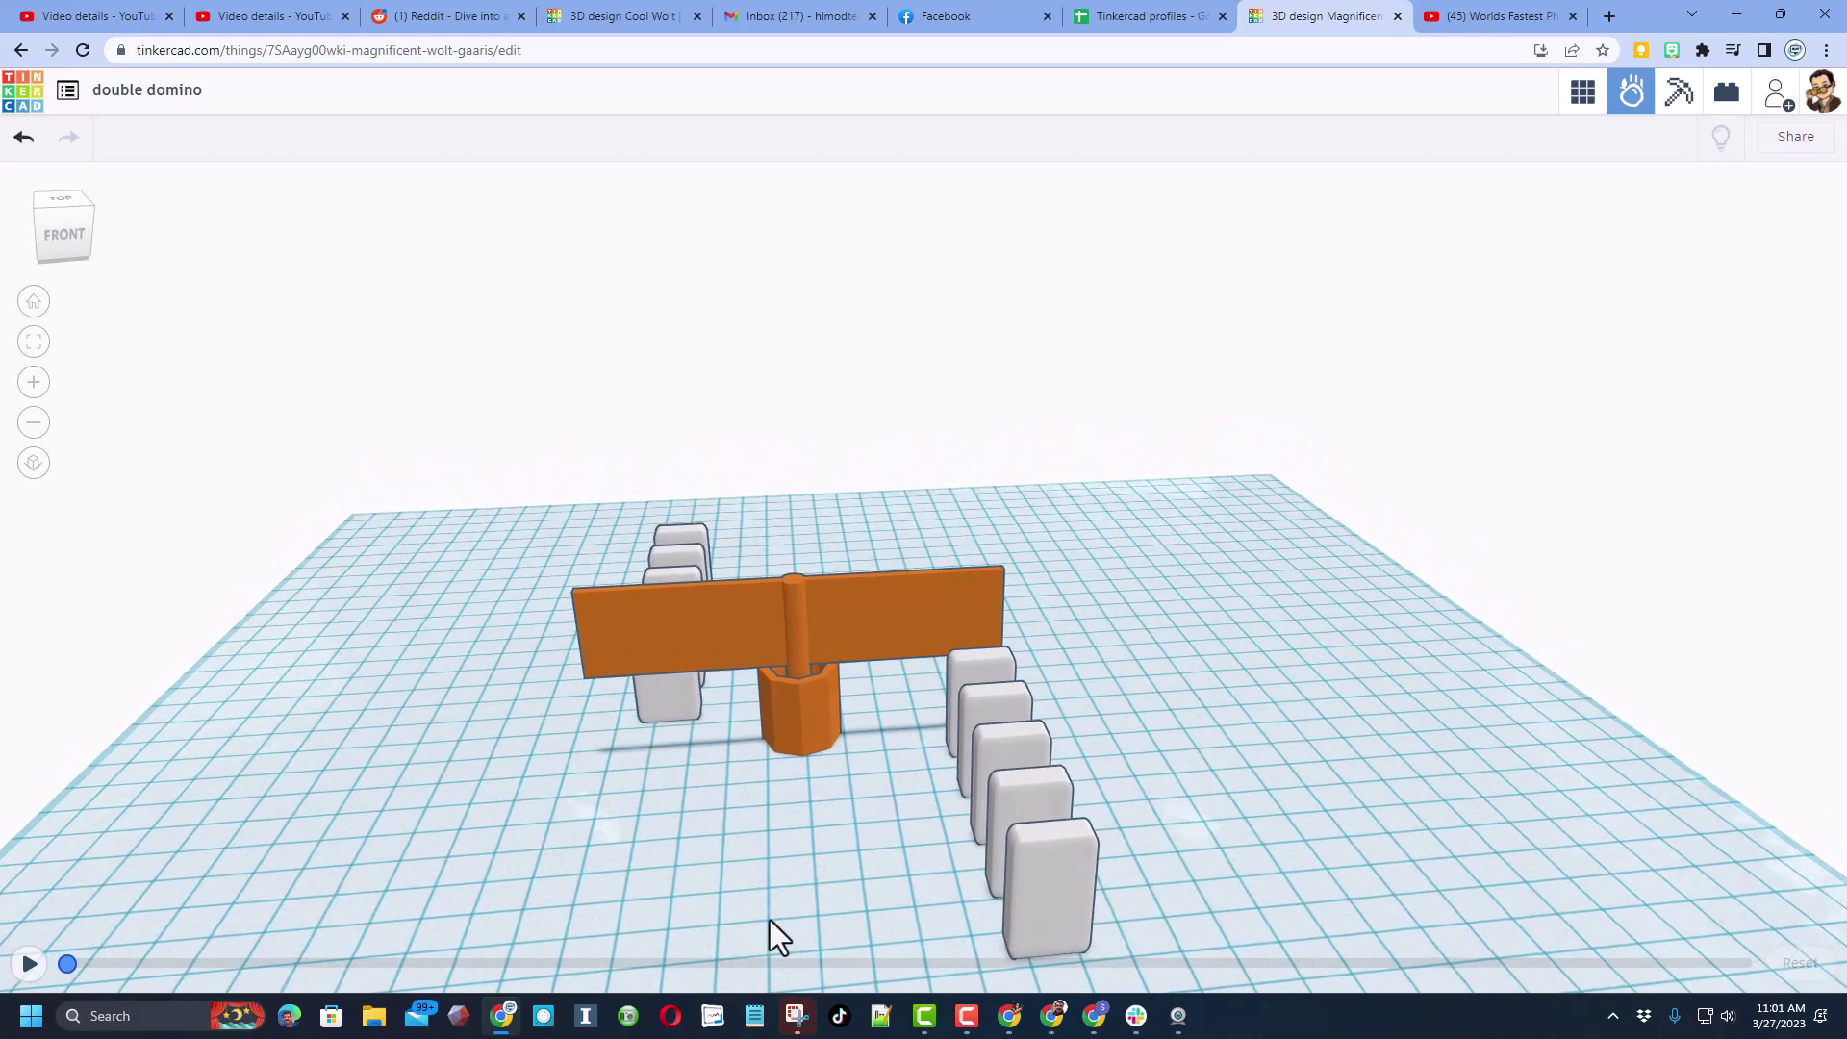
pyautogui.moveTo(770, 886); pyautogui.dragTo(914, 765, button='right')
pyautogui.click(39, 968)
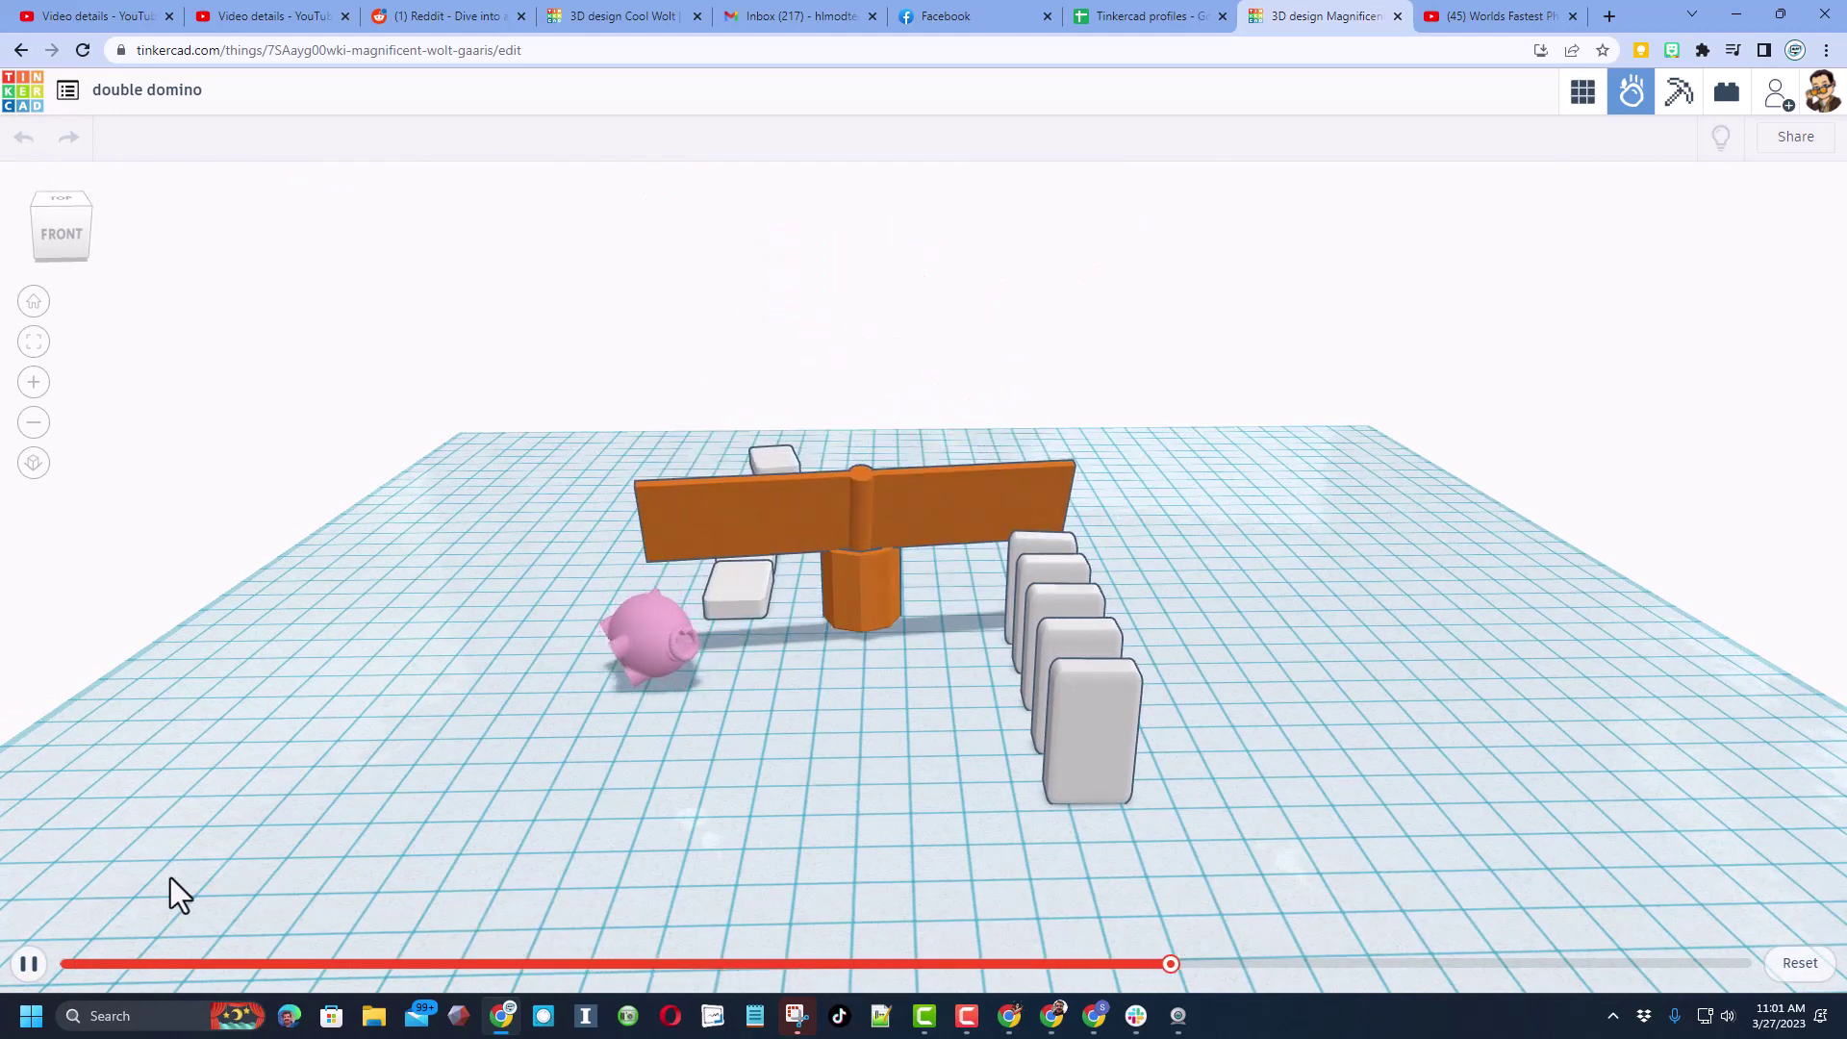
pyautogui.click(1799, 963)
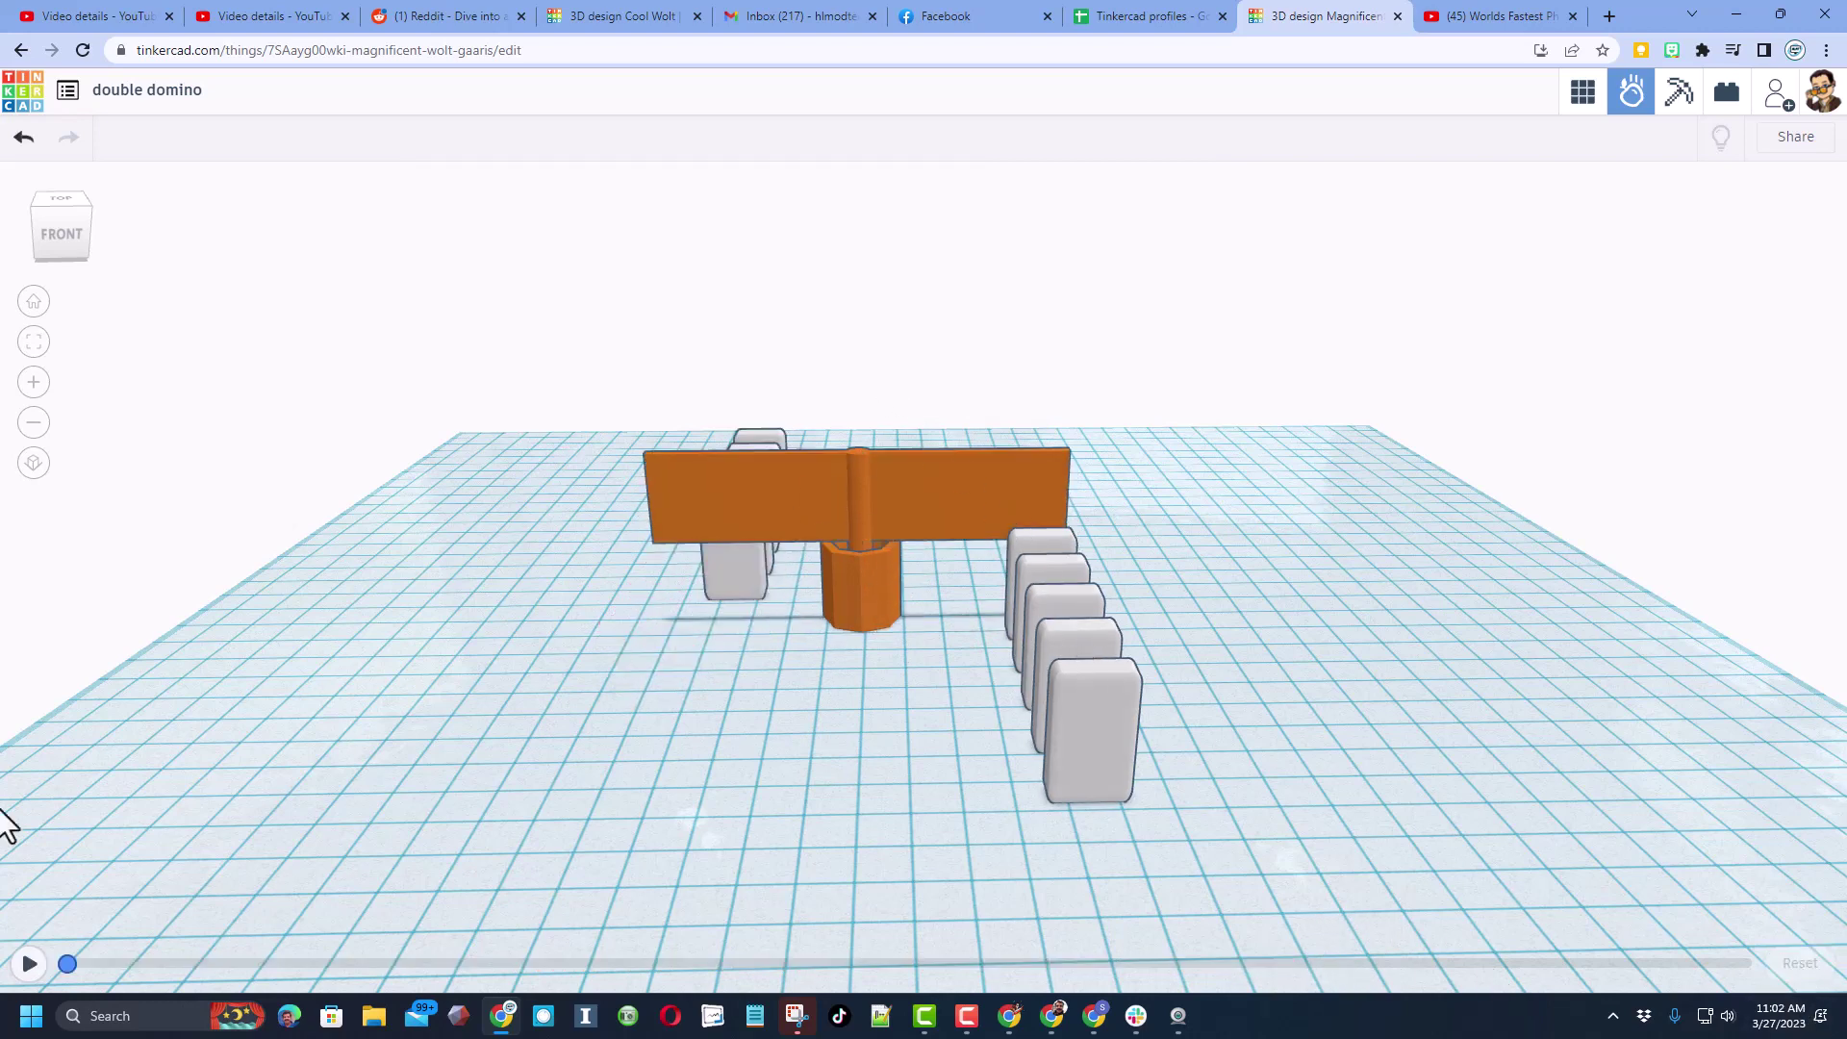
pyautogui.click(30, 963)
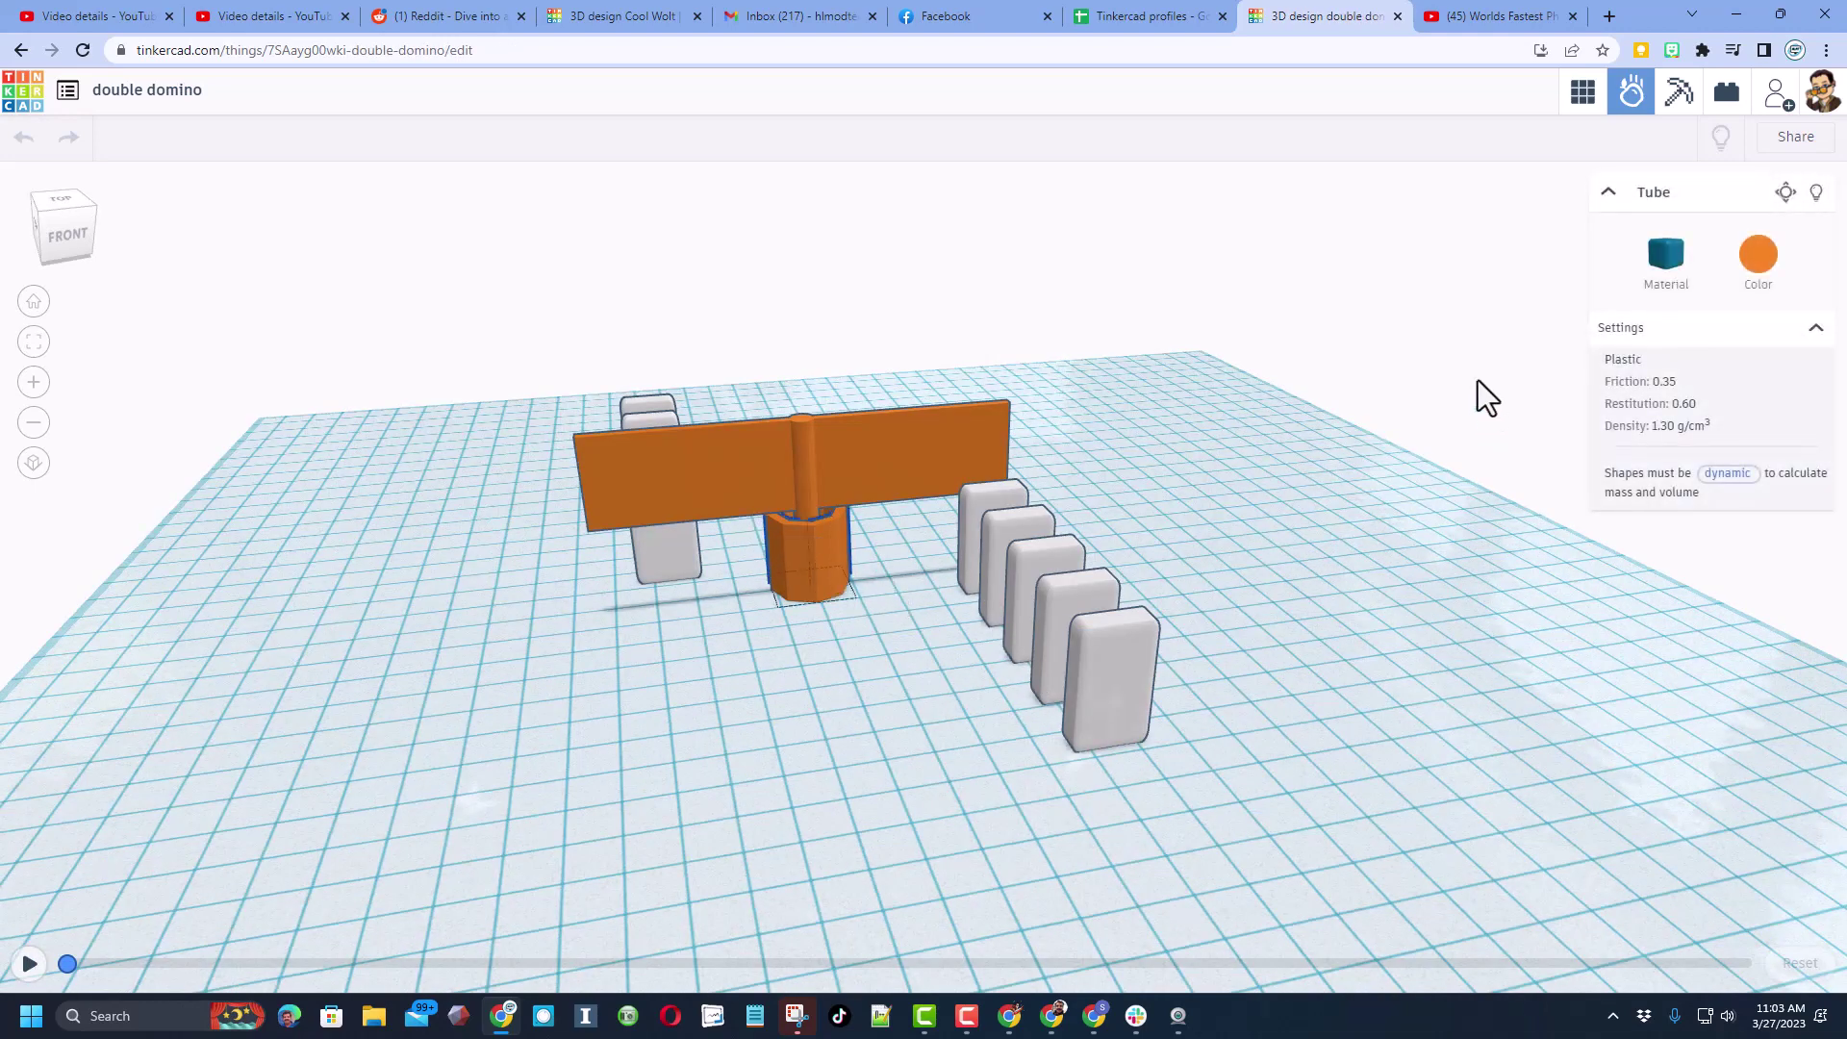
# Step: Set the physical material of the tube and the orange paddle plank to Rubber
pyautogui.click(1663, 258)
pyautogui.click(1649, 540)
pyautogui.click(813, 448)
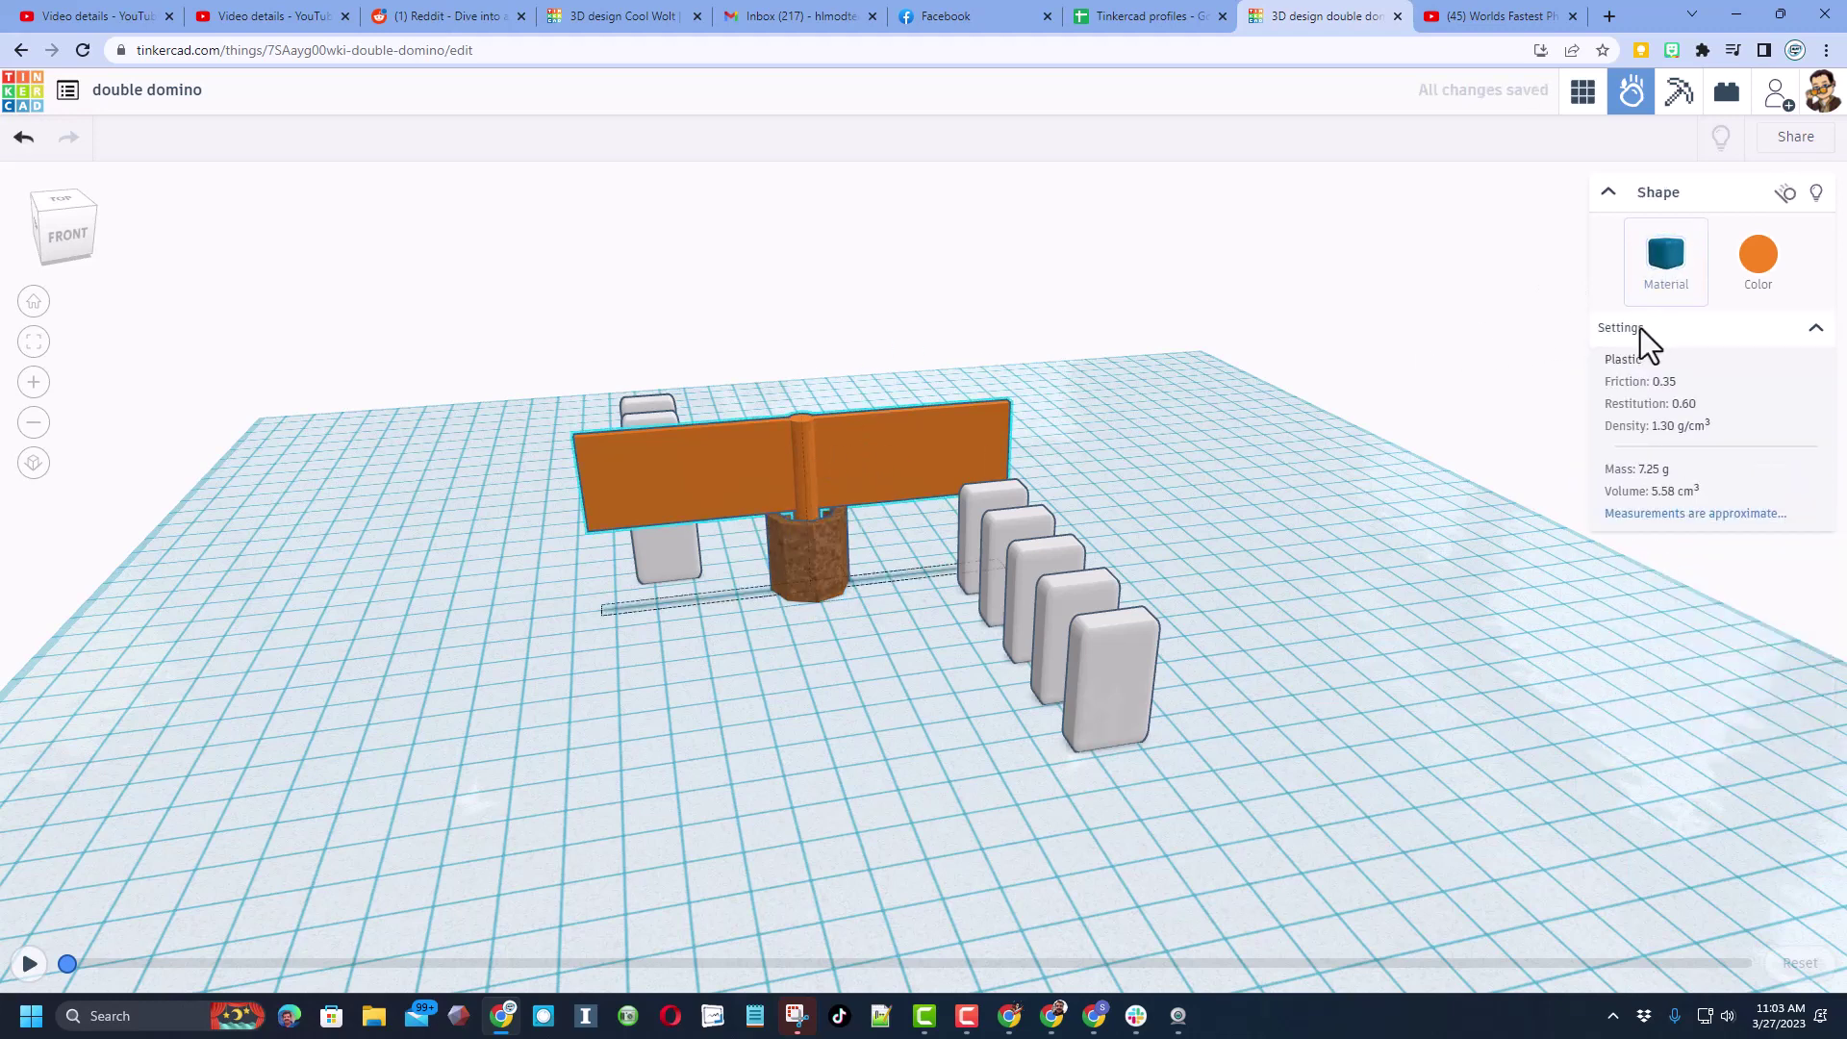
pyautogui.click(1669, 258)
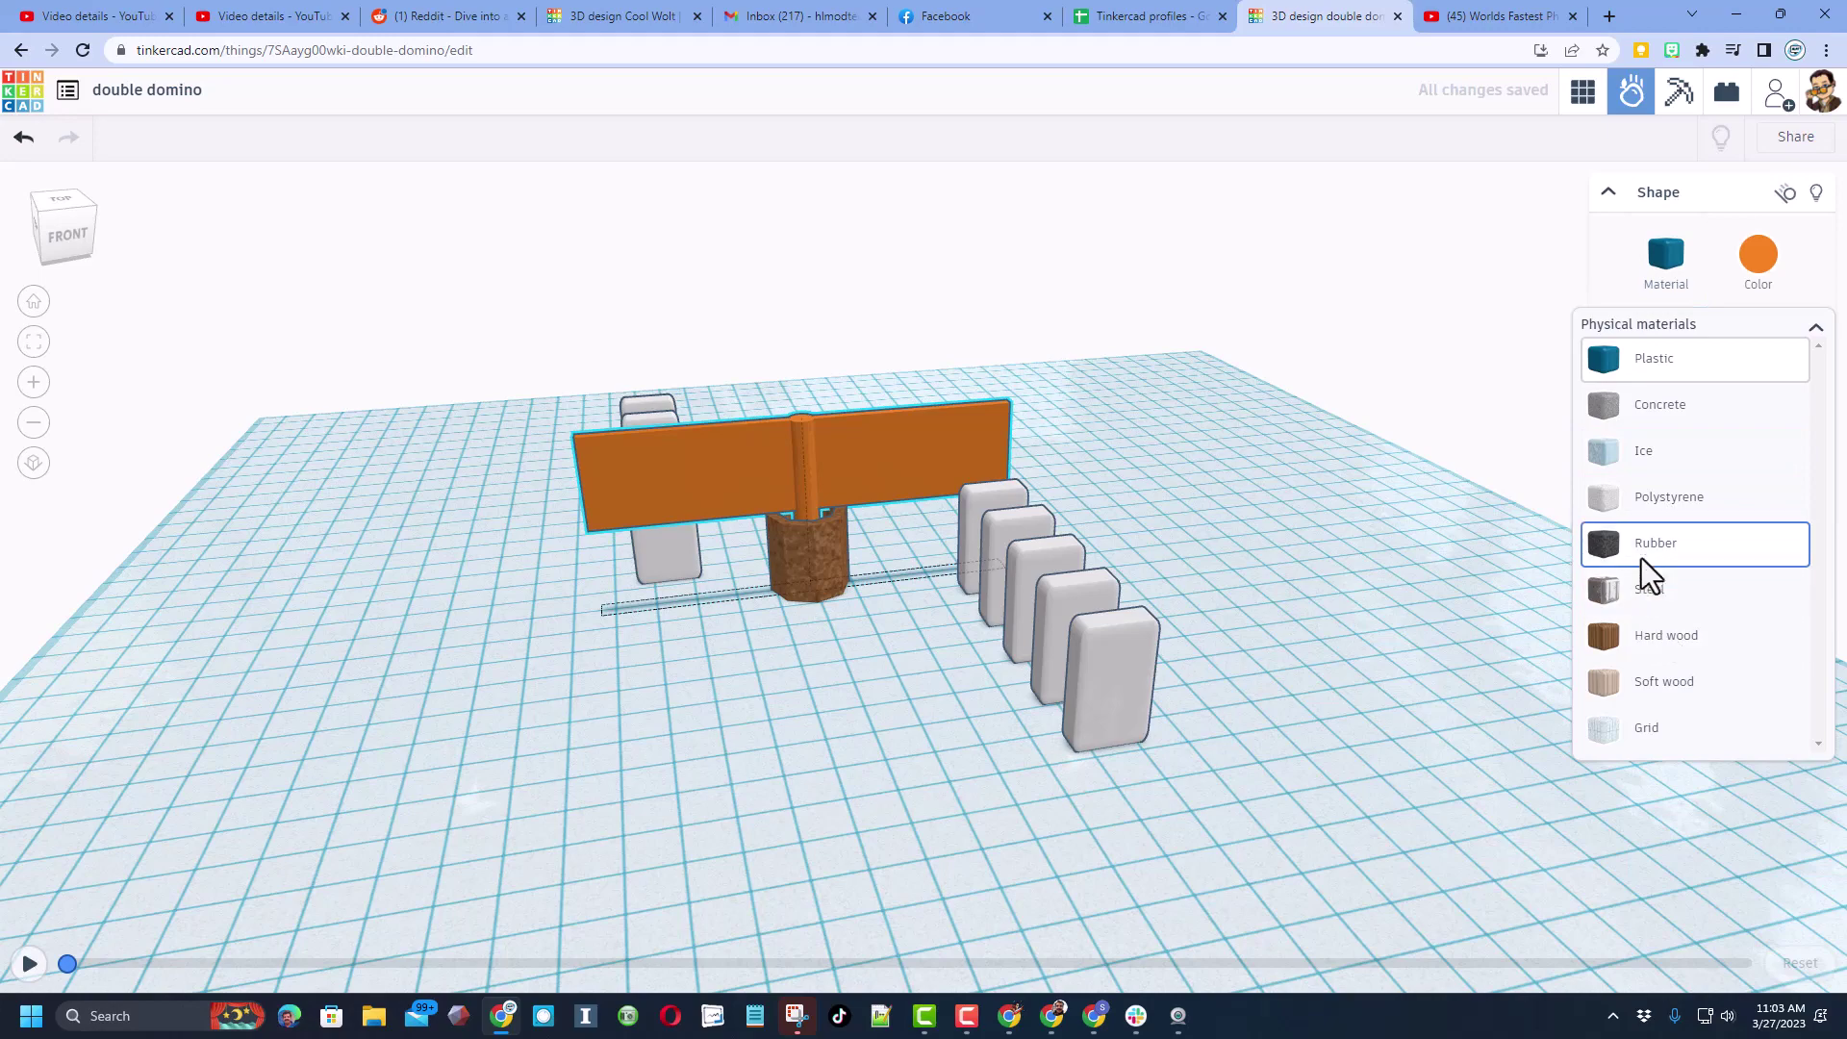
pyautogui.click(1644, 558)
# Step: Box-select the five dominoes on the right and bring up their material choices
pyautogui.moveTo(1237, 618); pyautogui.dragTo(1183, 670, button='right')
pyautogui.moveTo(1246, 673); pyautogui.dragTo(952, 545)
pyautogui.click(1666, 258)
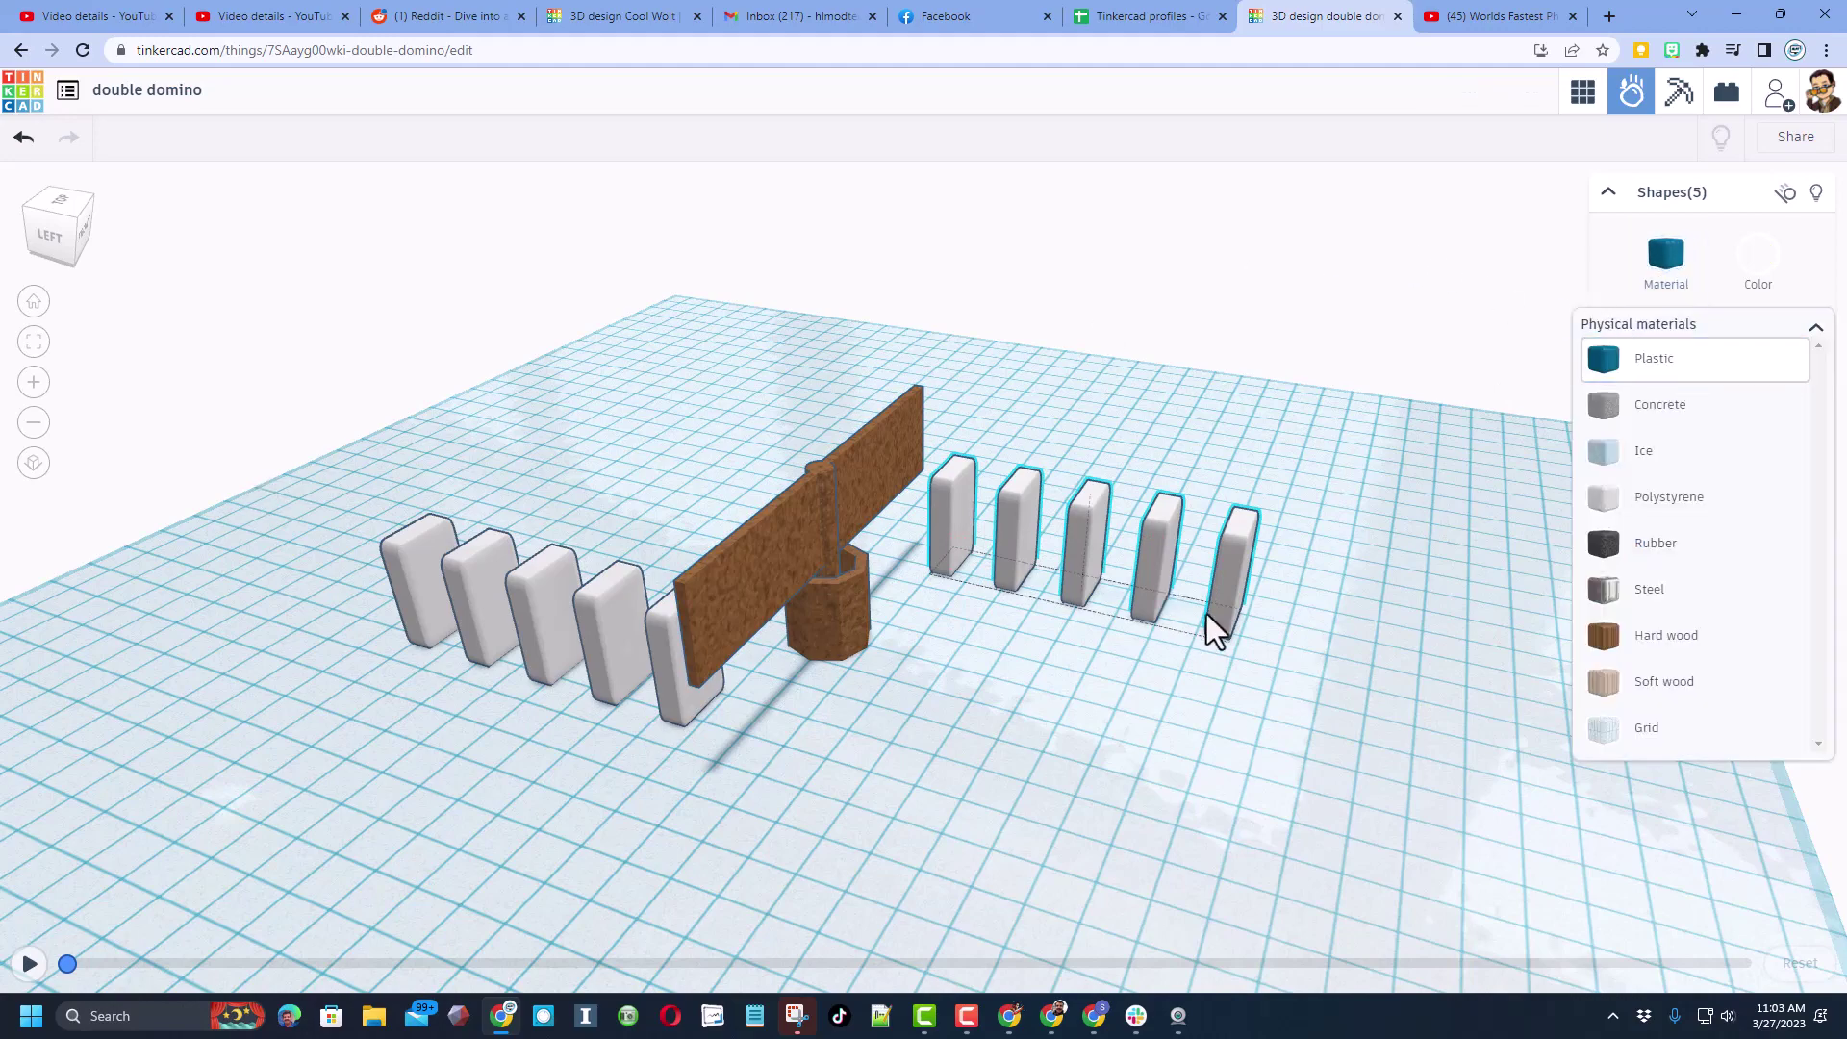
pyautogui.moveTo(1206, 614); pyautogui.dragTo(835, 598, button='right')
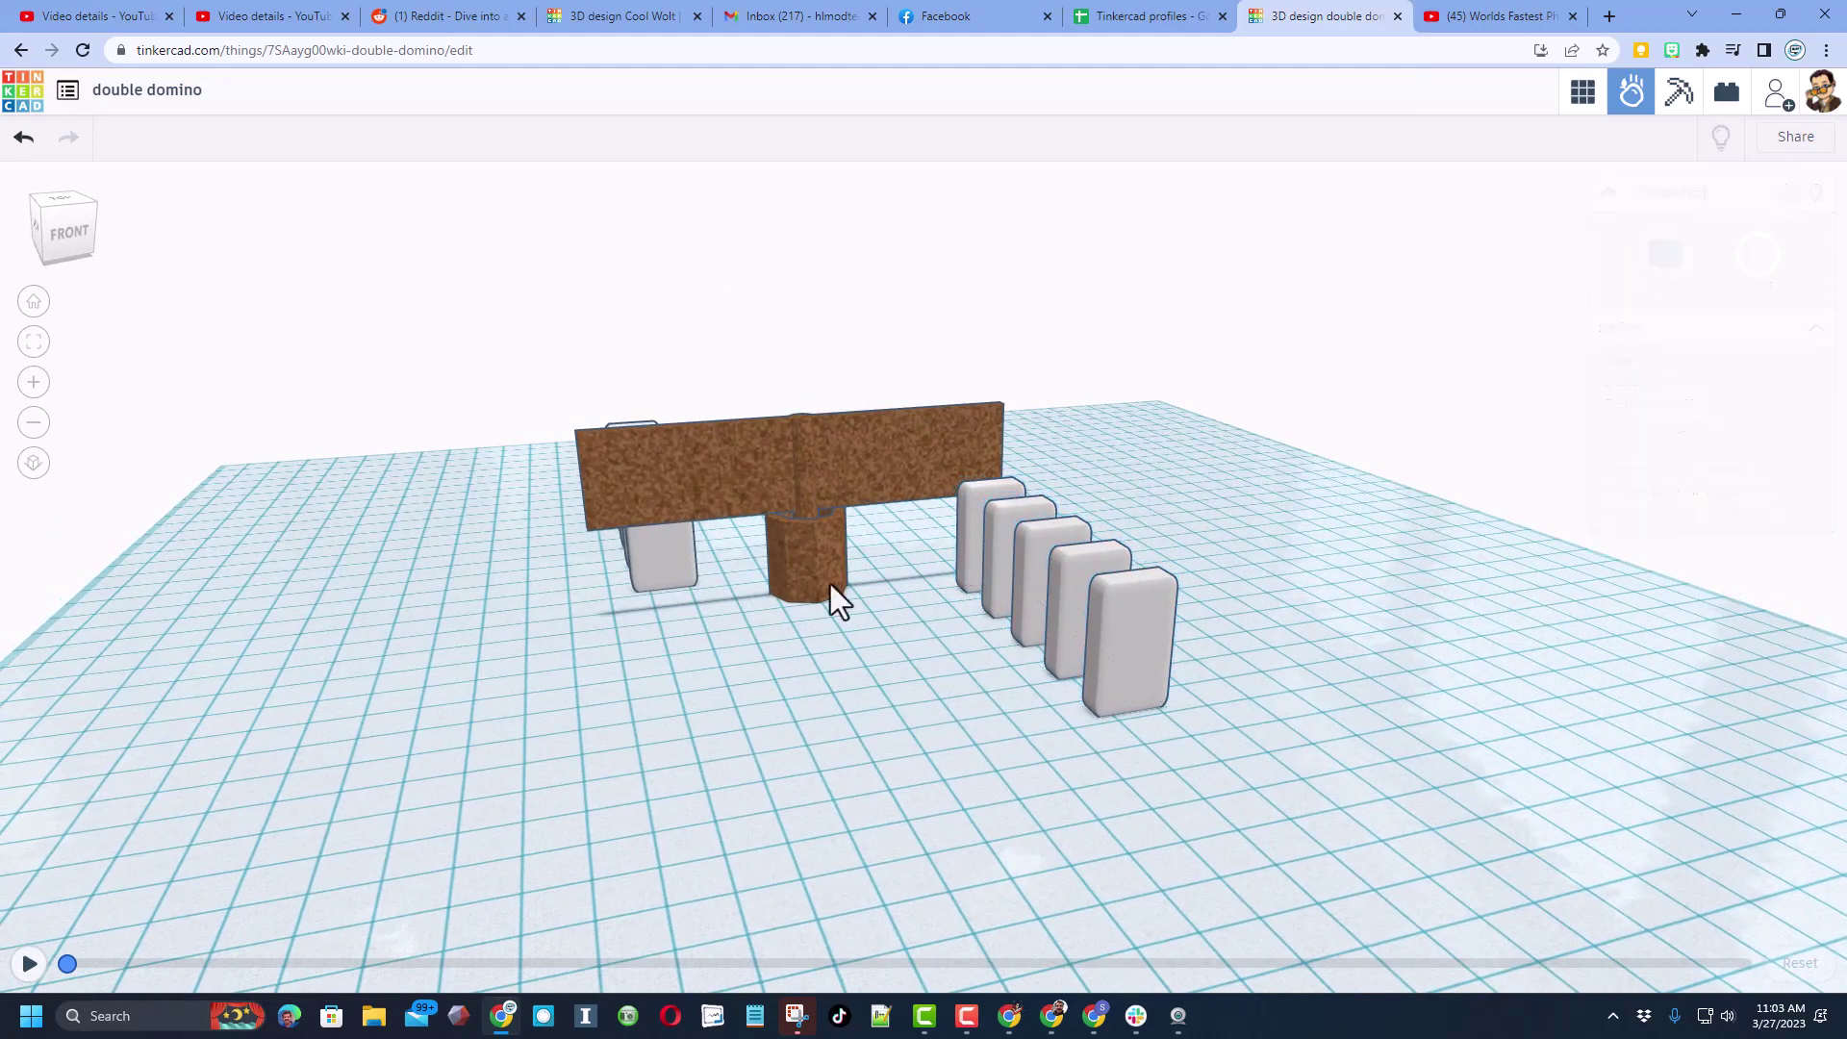
# Step: Play the simulation and fire a pig and a soccer ball at the dominoes
pyautogui.click(29, 963)
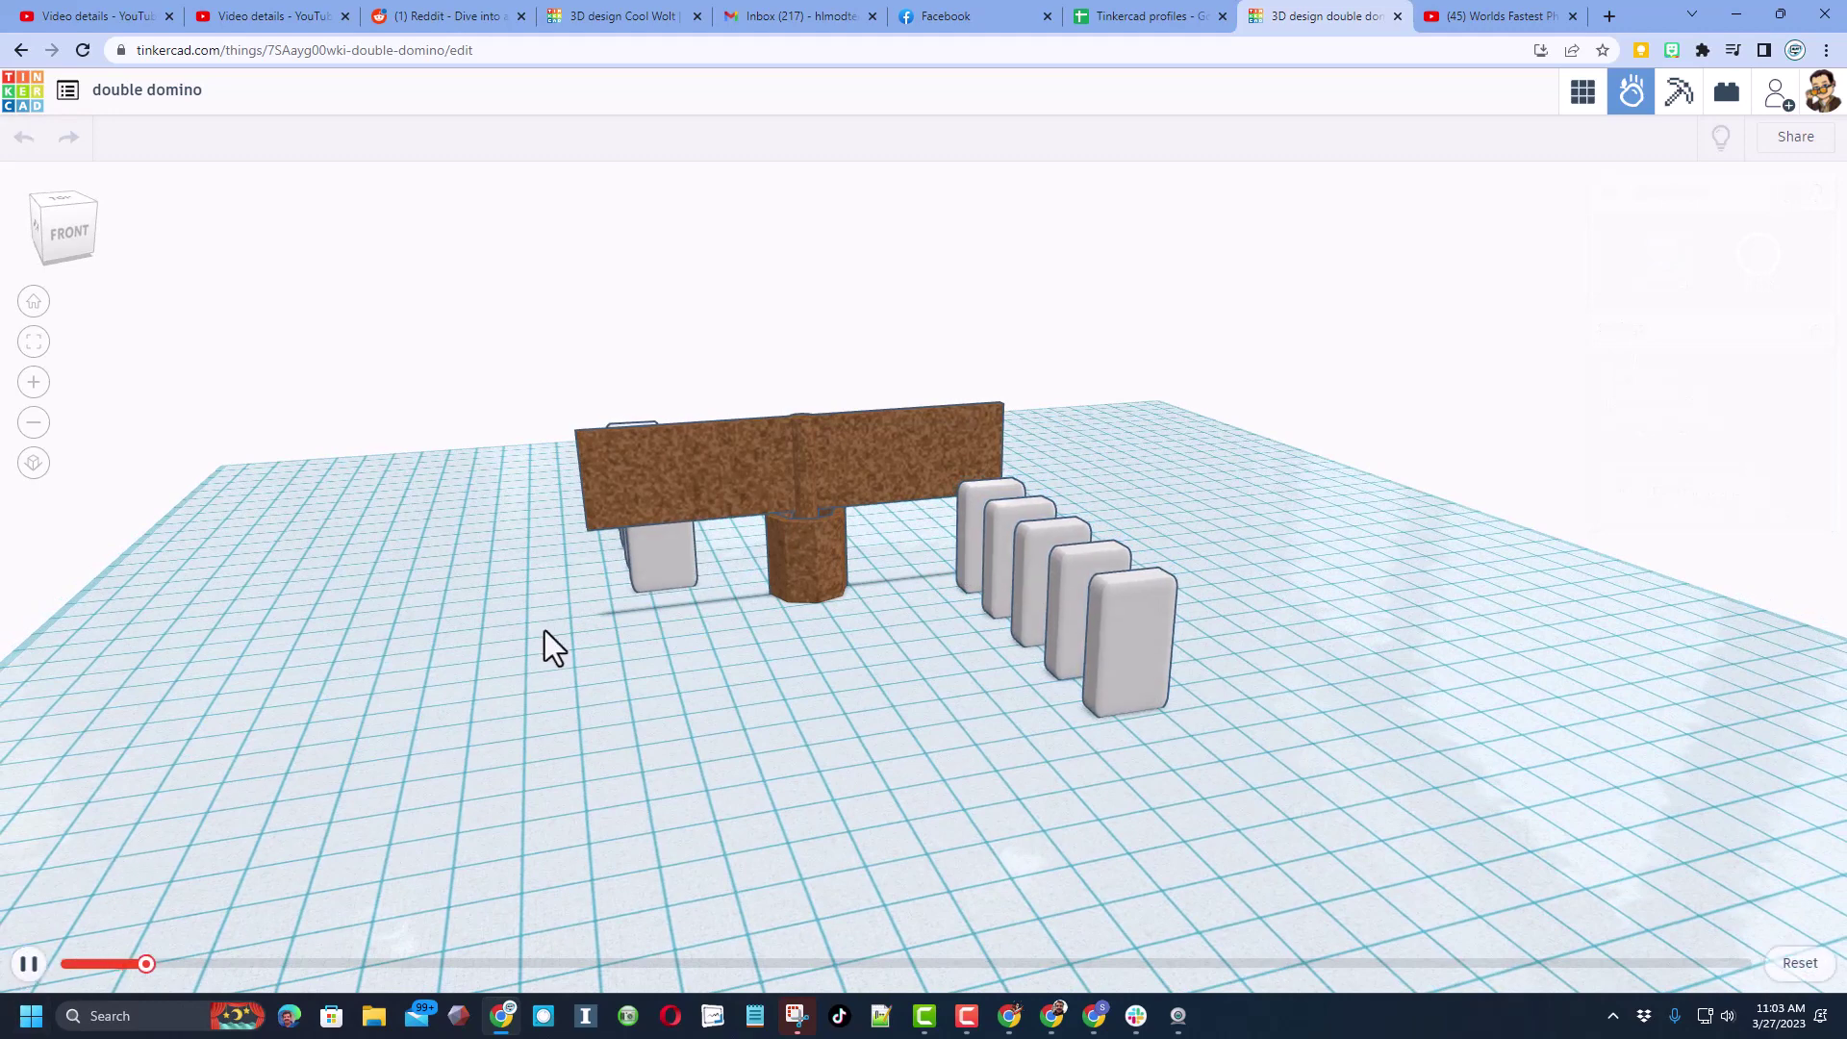
pyautogui.click(764, 360)
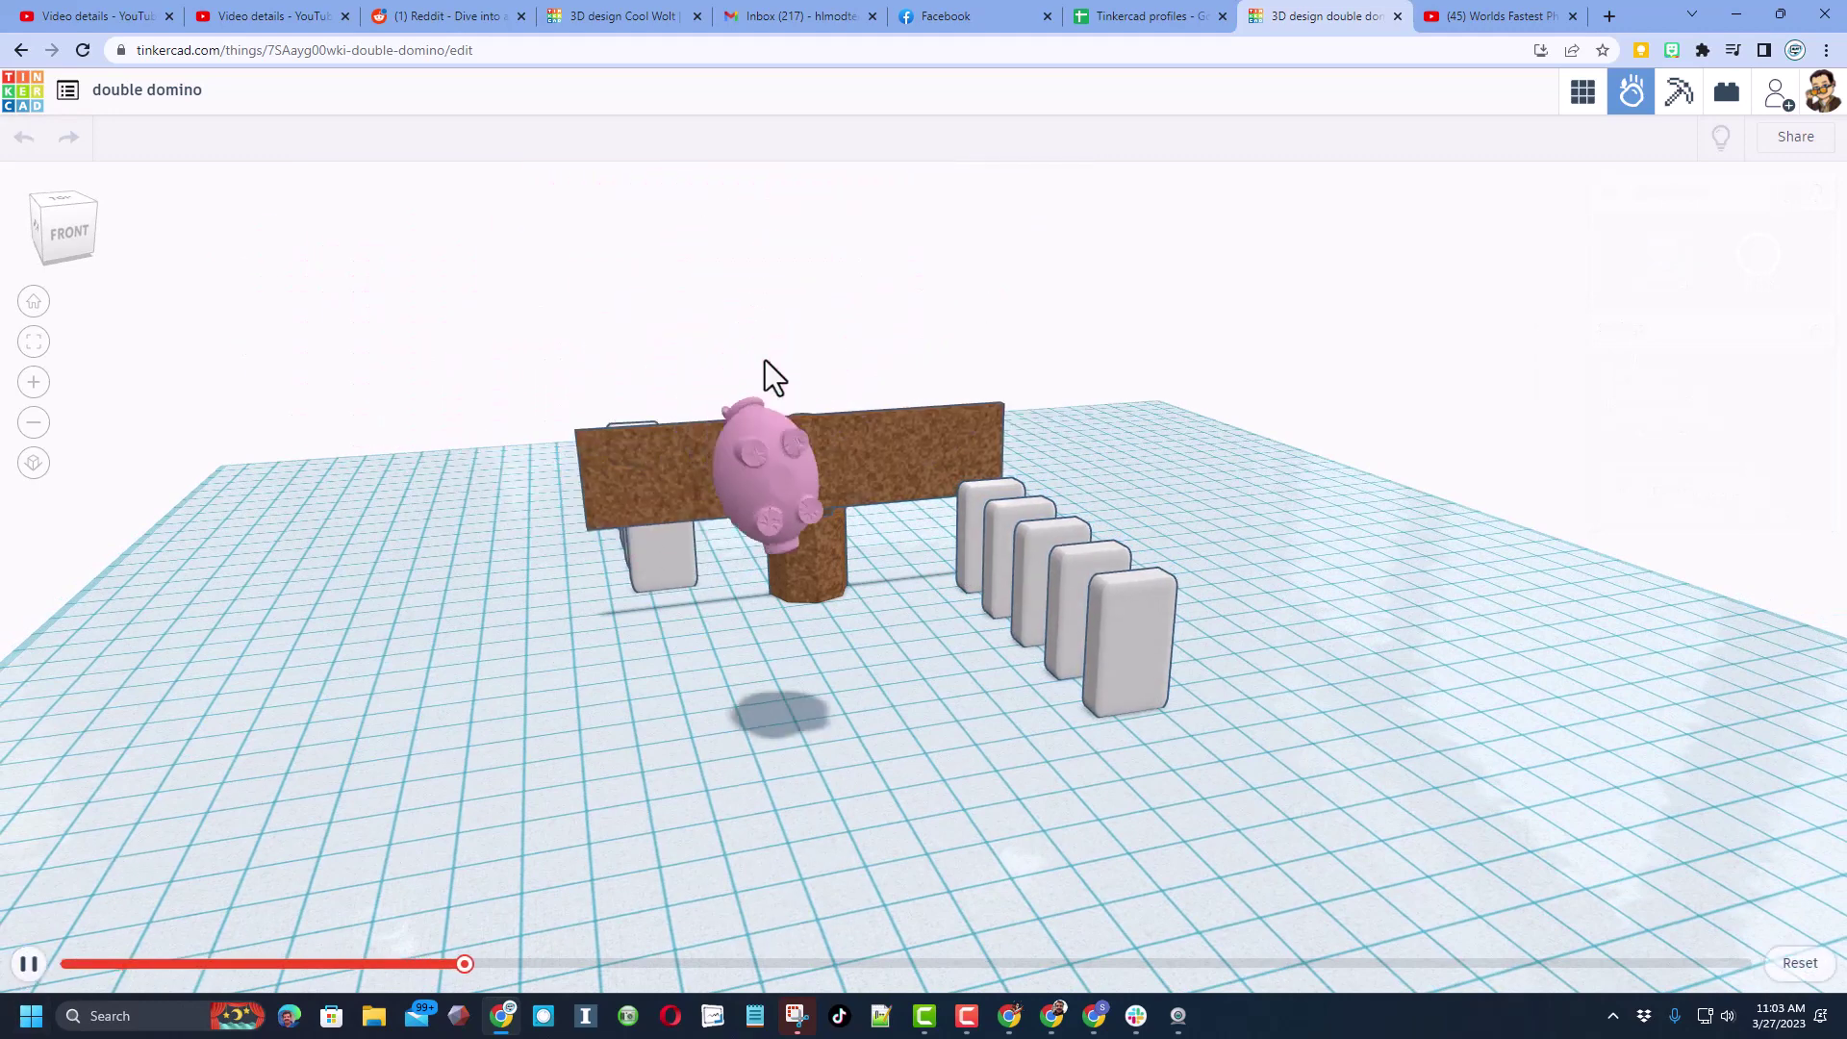
pyautogui.click(756, 266)
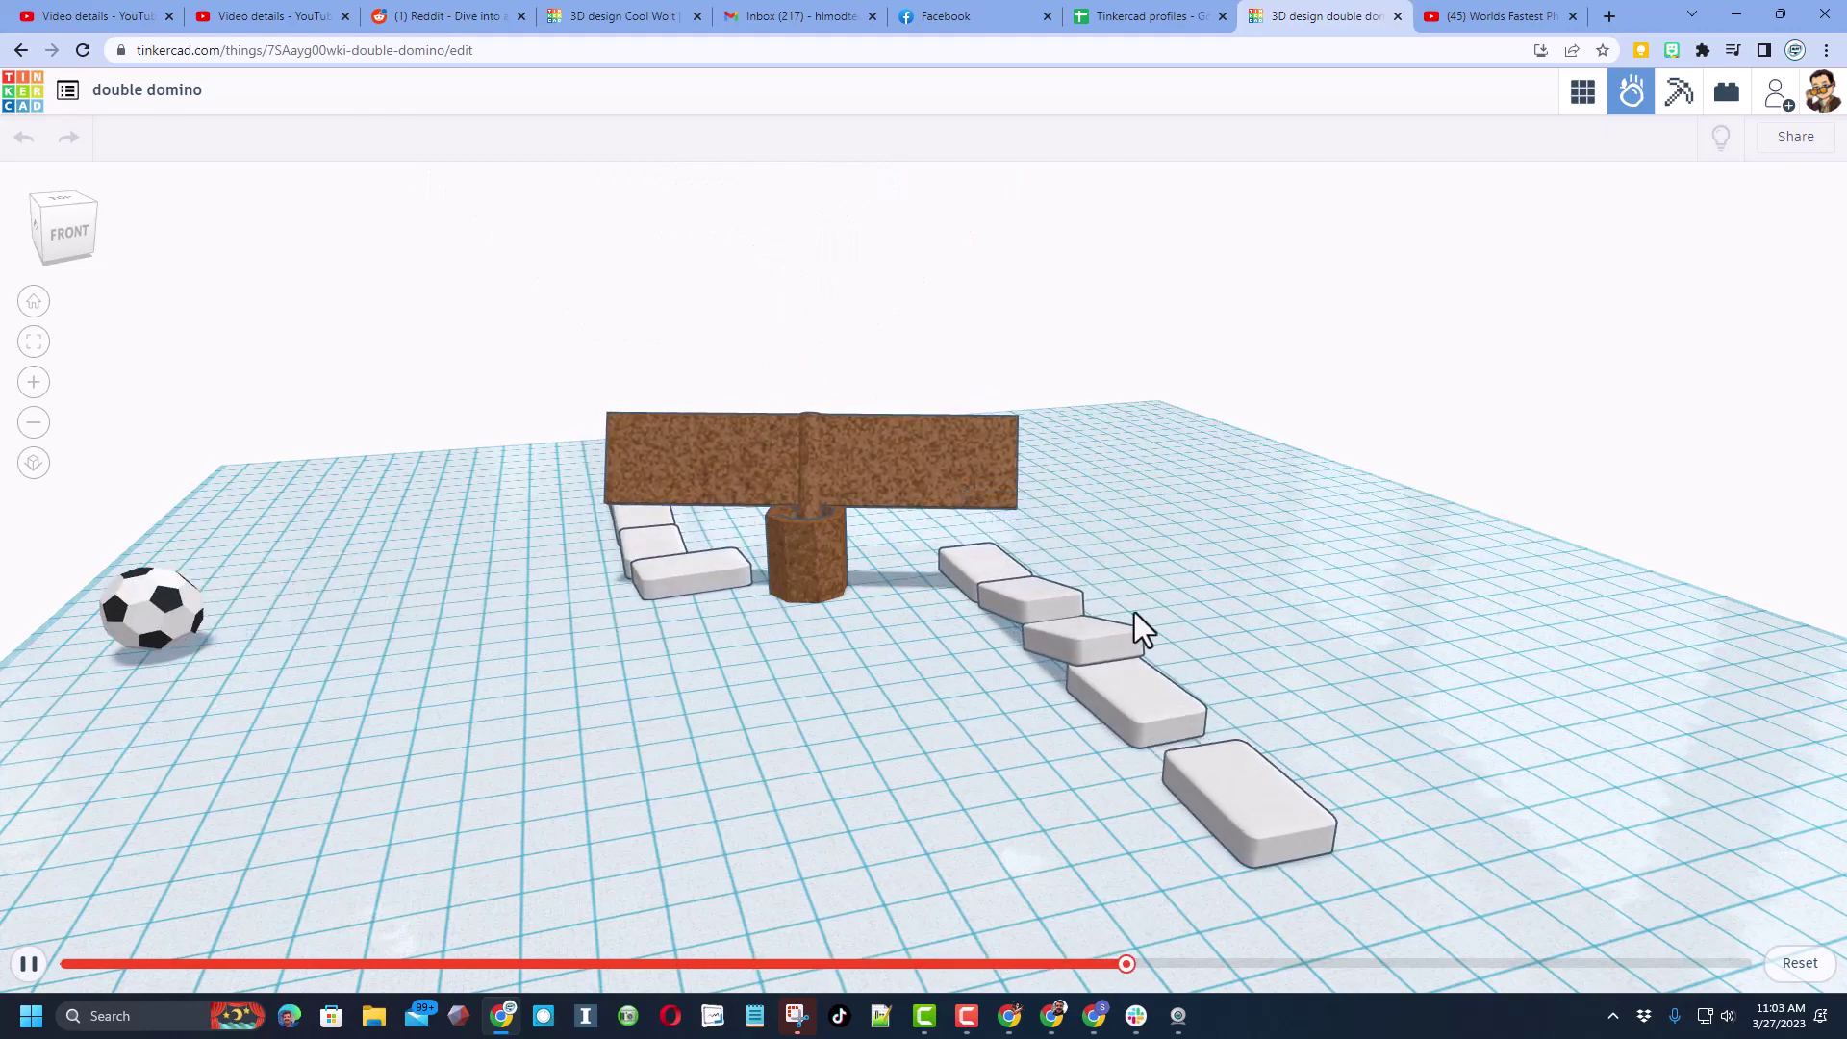
pyautogui.moveTo(1401, 506); pyautogui.dragTo(1200, 580, button='right')
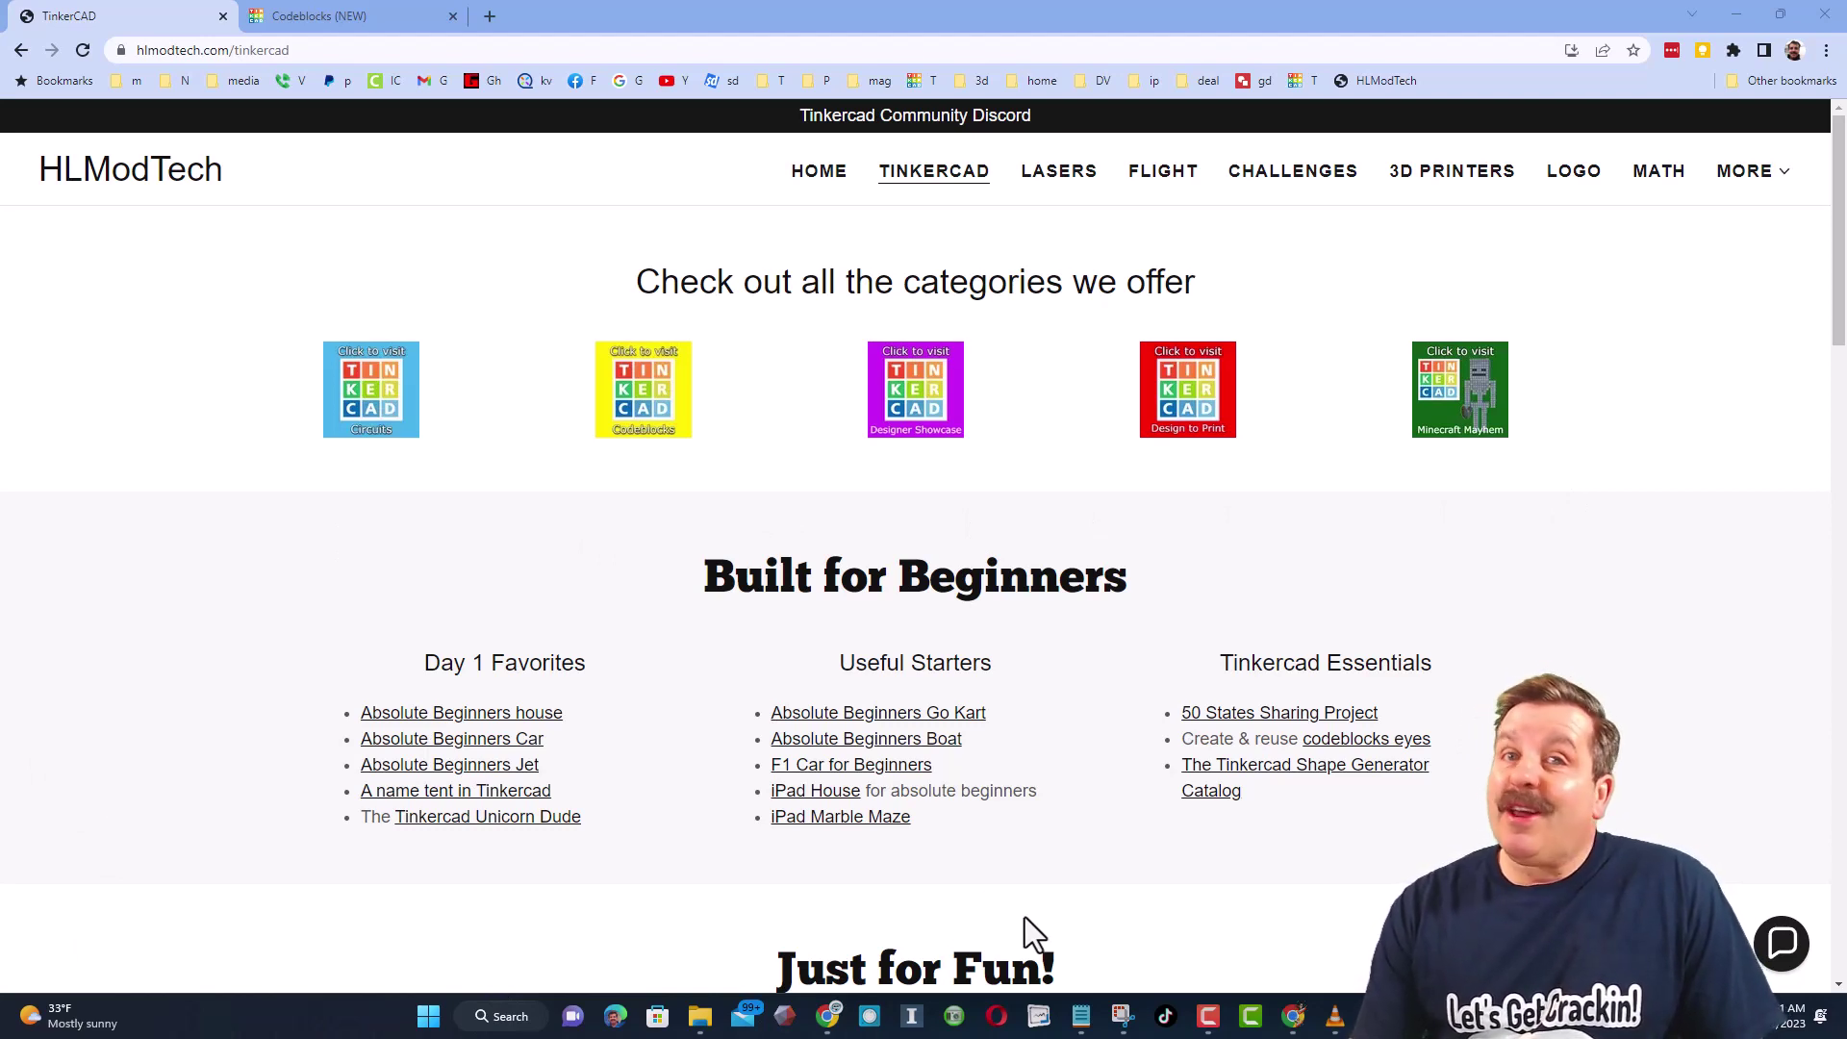
# Step: Open the Contact Us chat panel on the hlmodtech.com Tinkercad page, then close it
pyautogui.click(1788, 937)
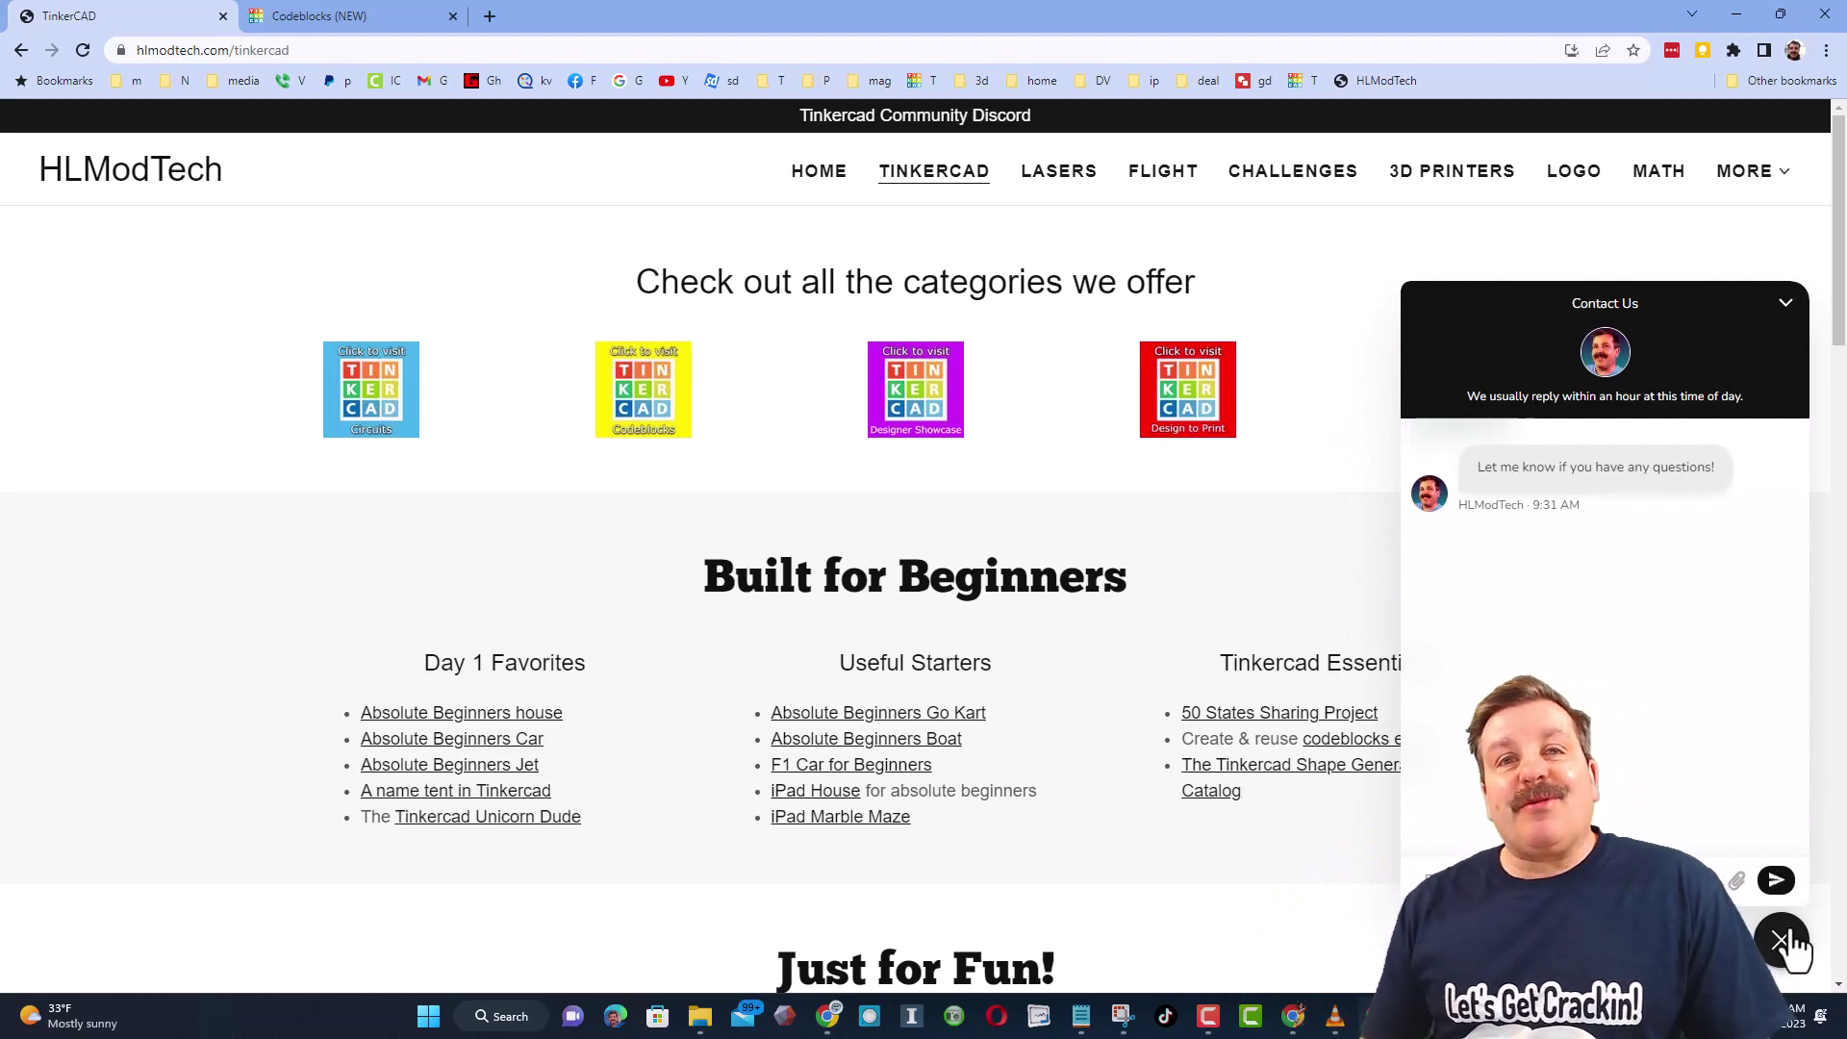
pyautogui.click(1782, 940)
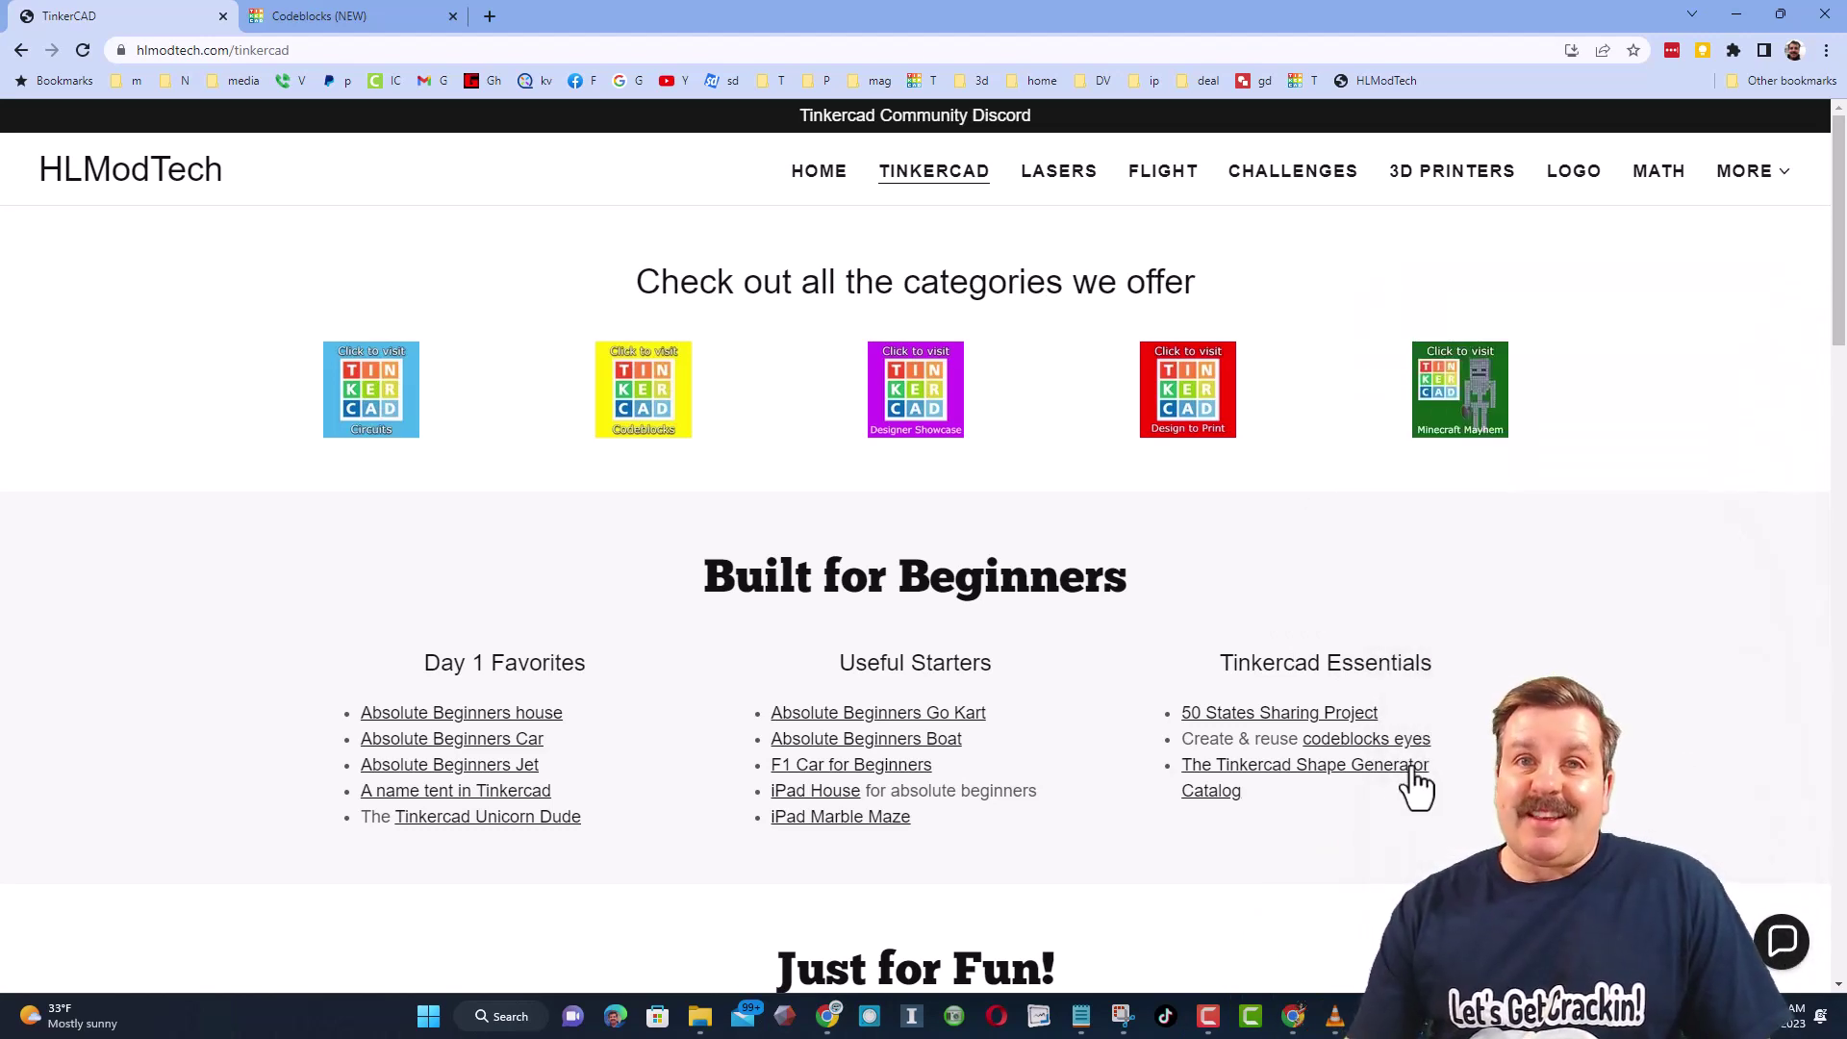
# Step: Follow the Tinkercad Community Discord banner to its server invite page
pyautogui.click(932, 133)
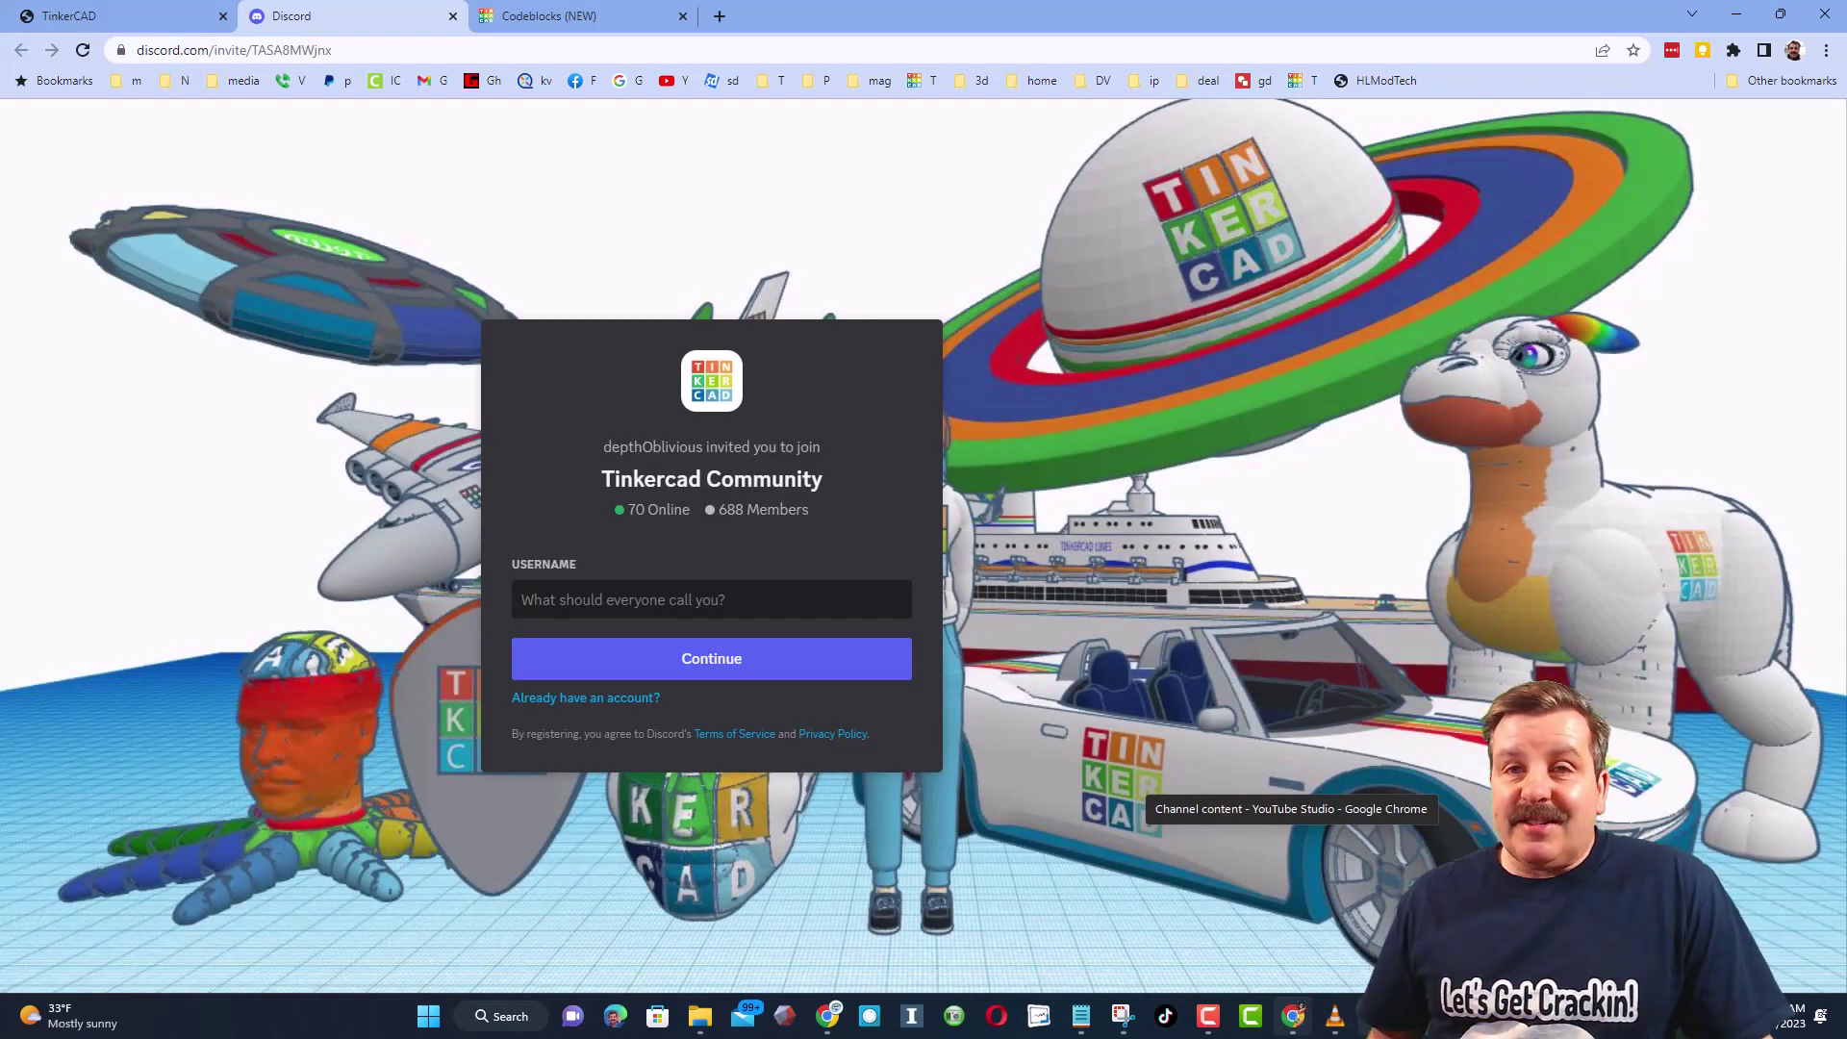